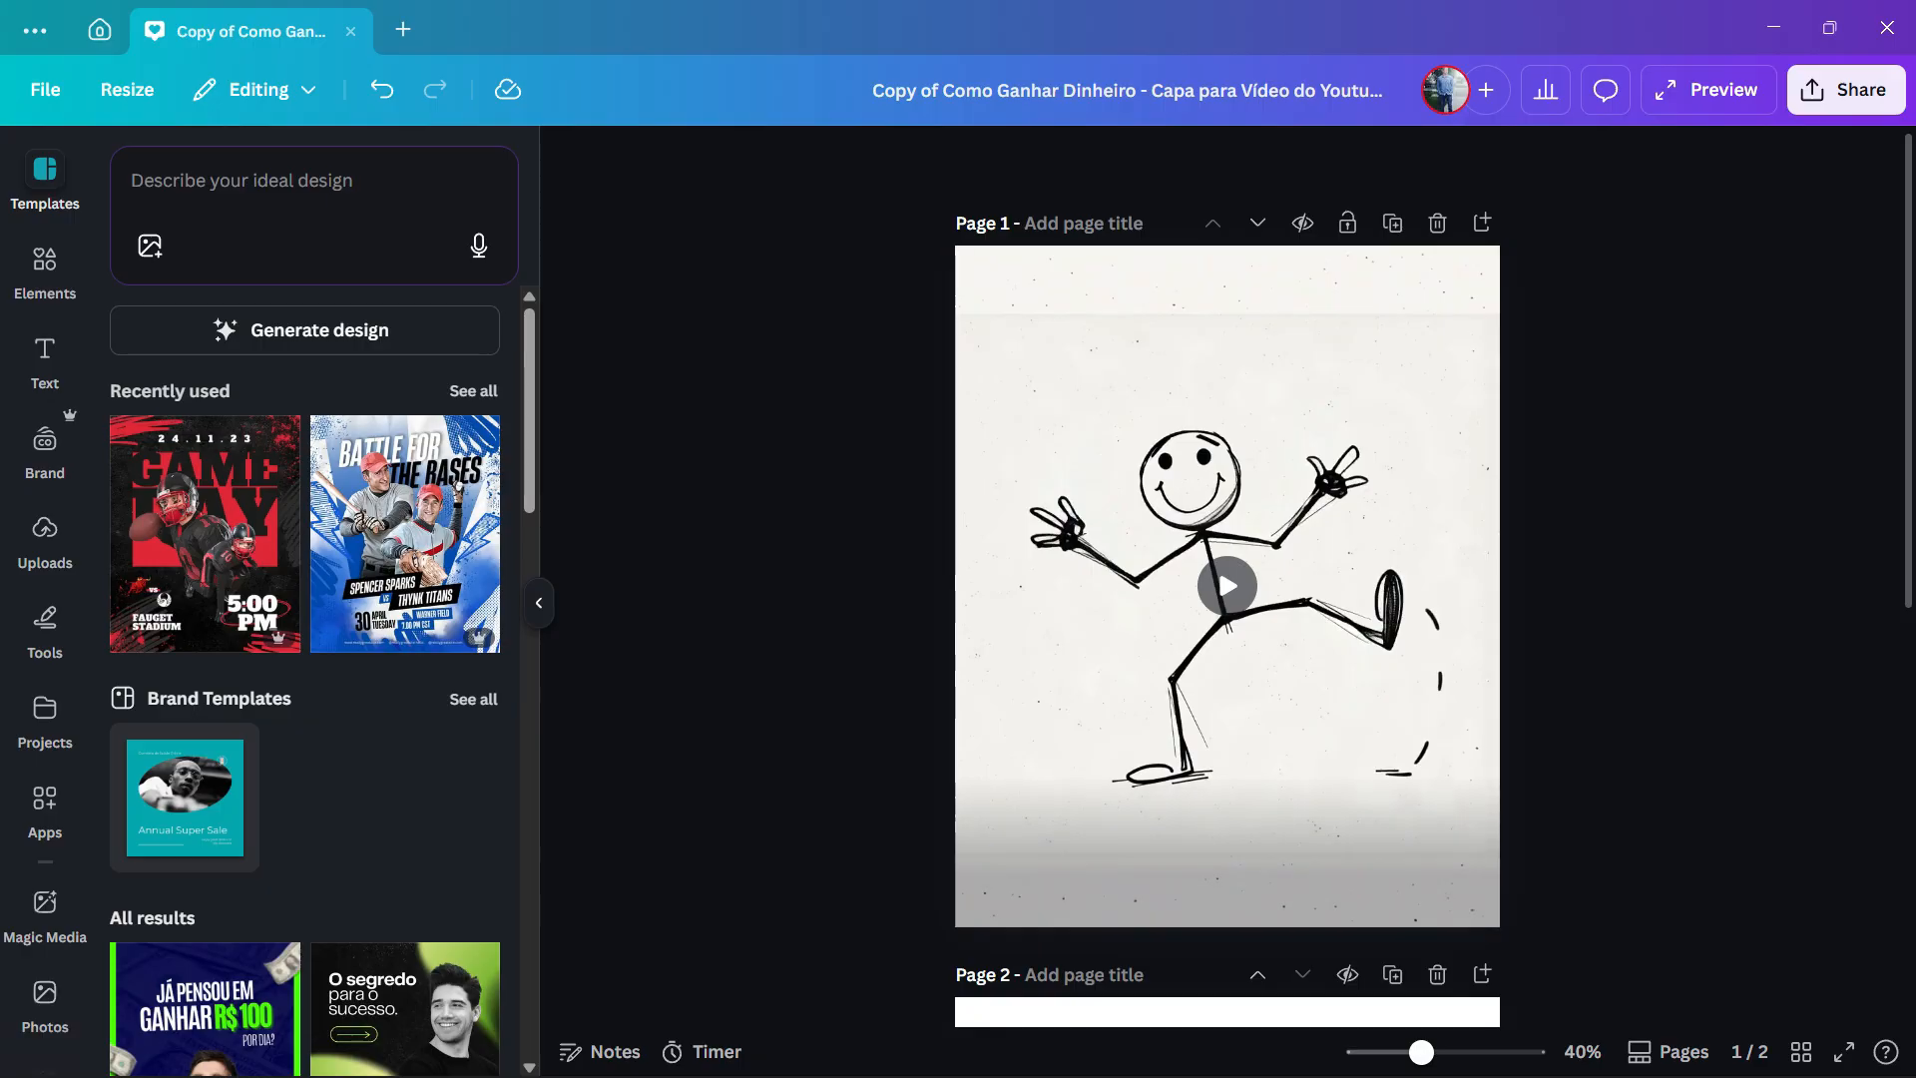
- Play the sketched stickman video on page 1
left_click(1227, 586)
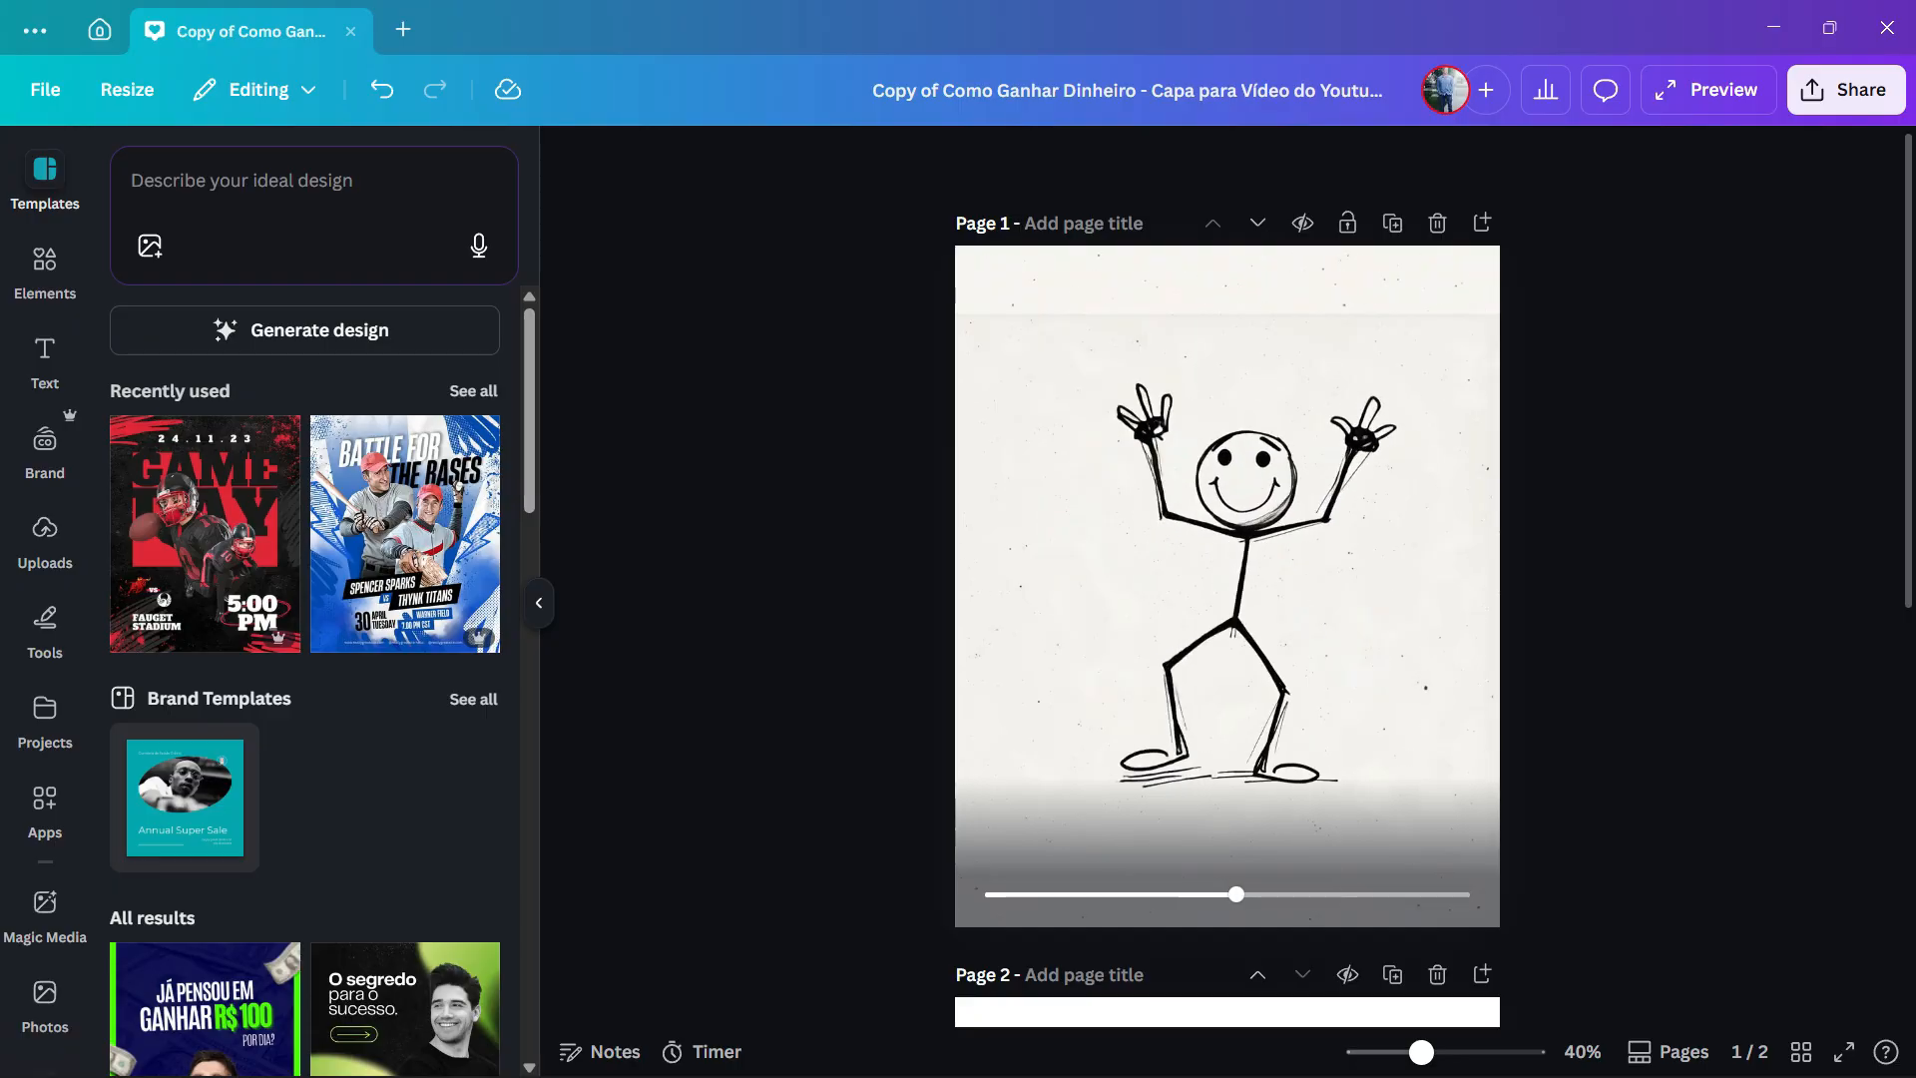
scroll(1227, 599, "down", 6)
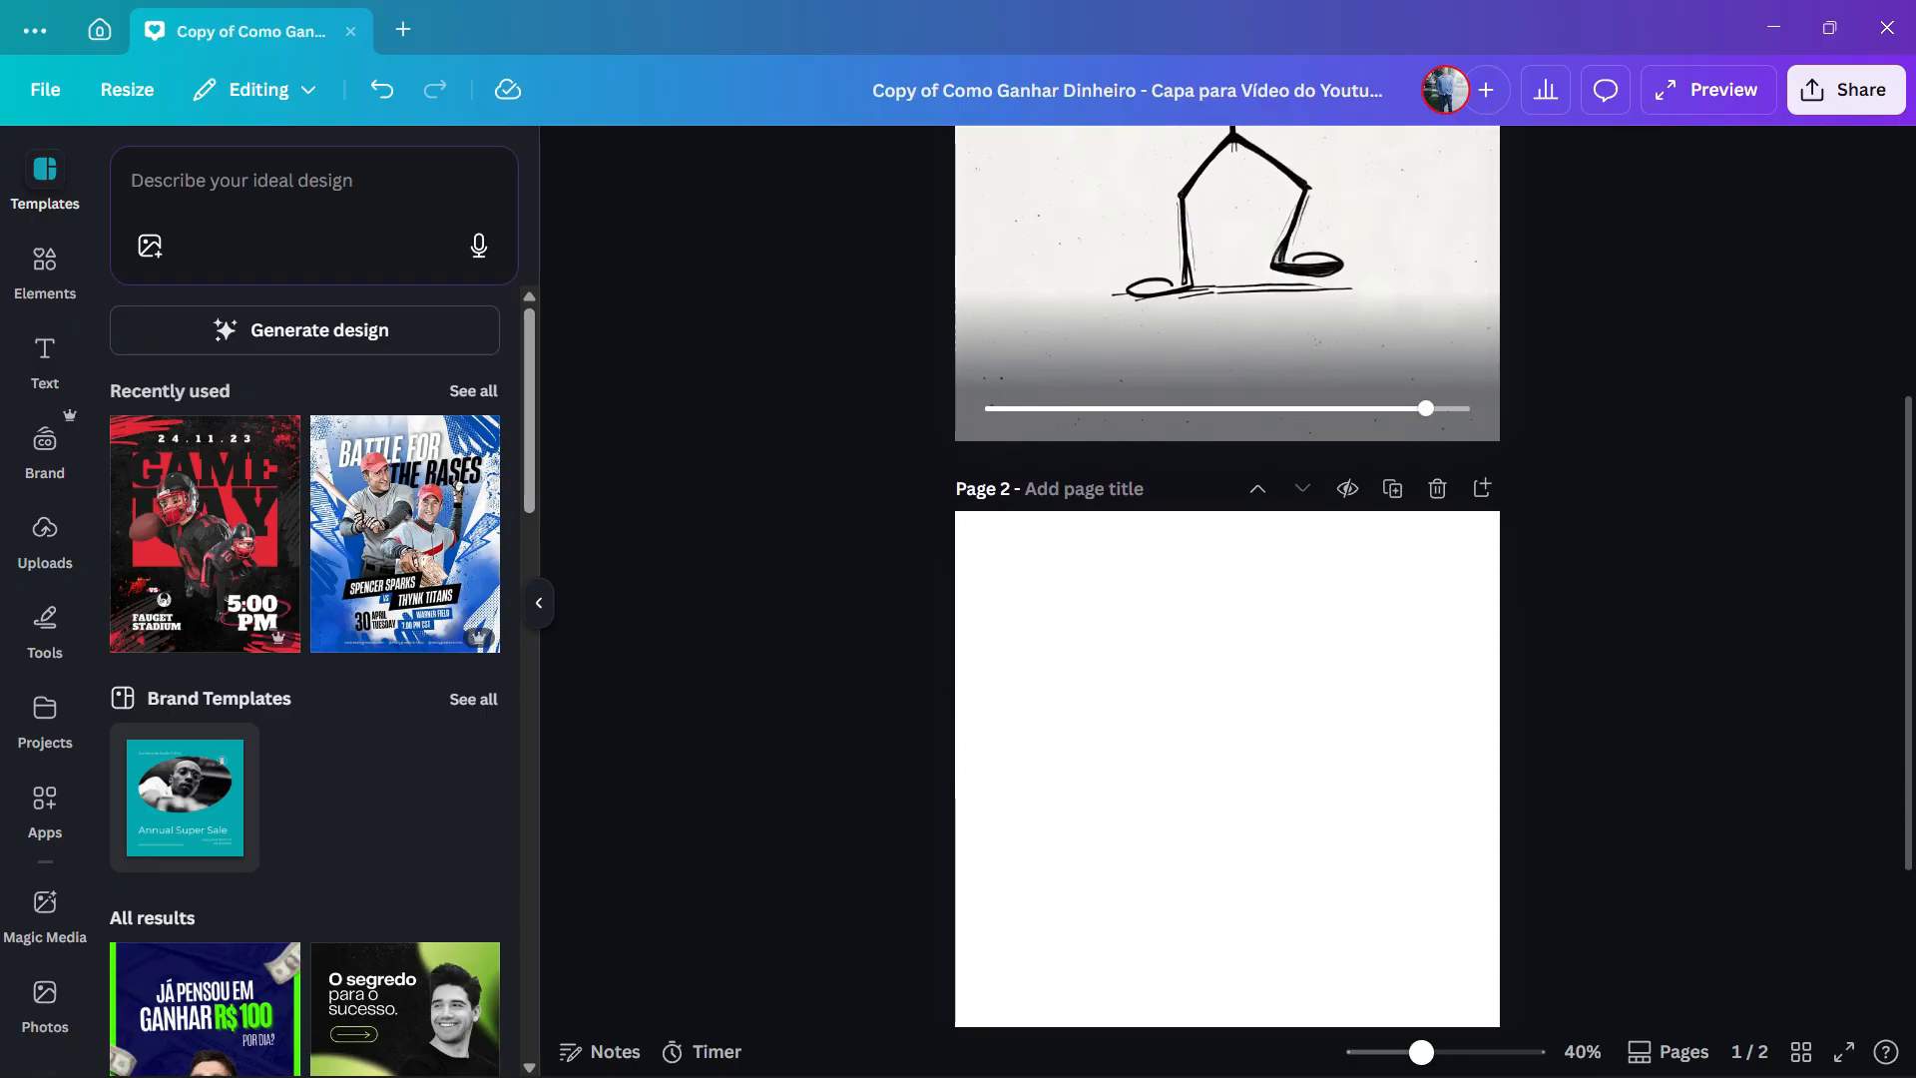
- Limit the "Happy stickman dancing" element search to graphics and place the smiling stickman with outstretched arms on blank page 2
scroll(1226, 599, "down", 1)
left_click(1227, 588)
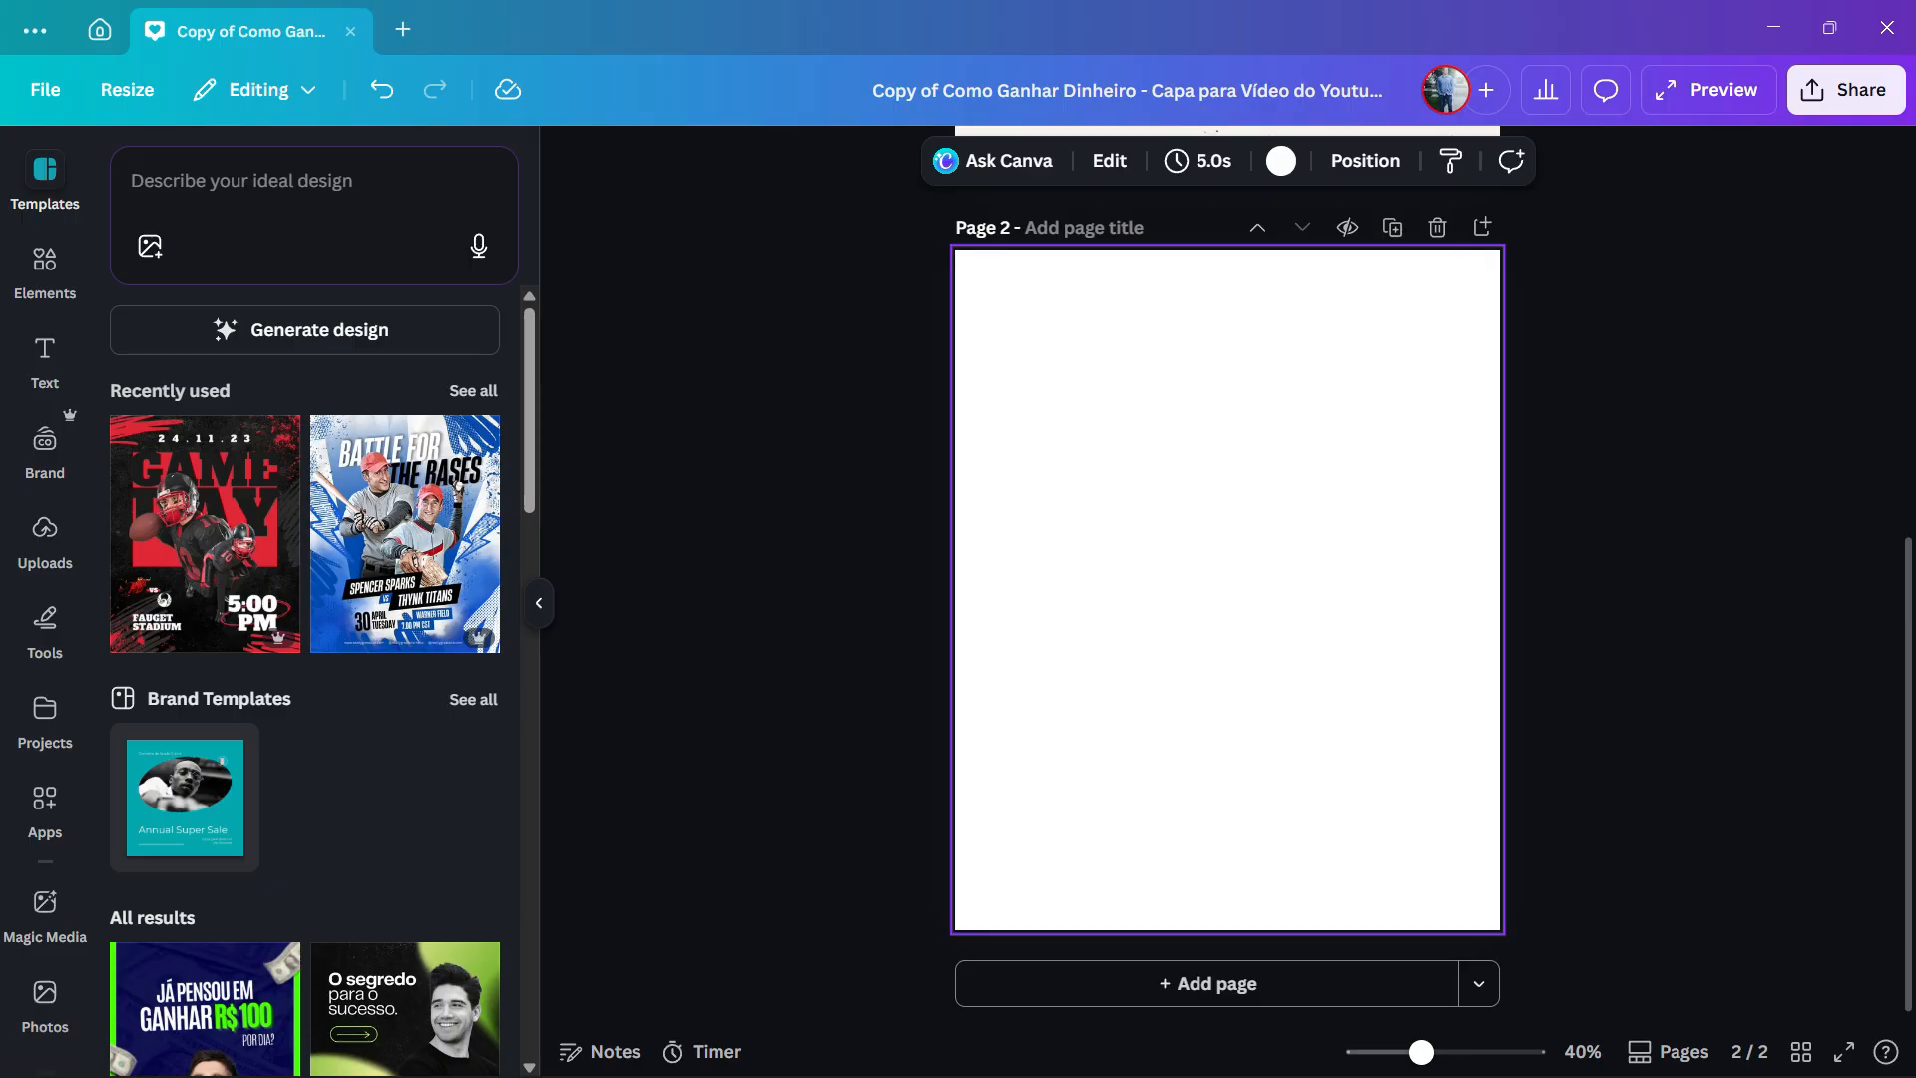
left_click(45, 267)
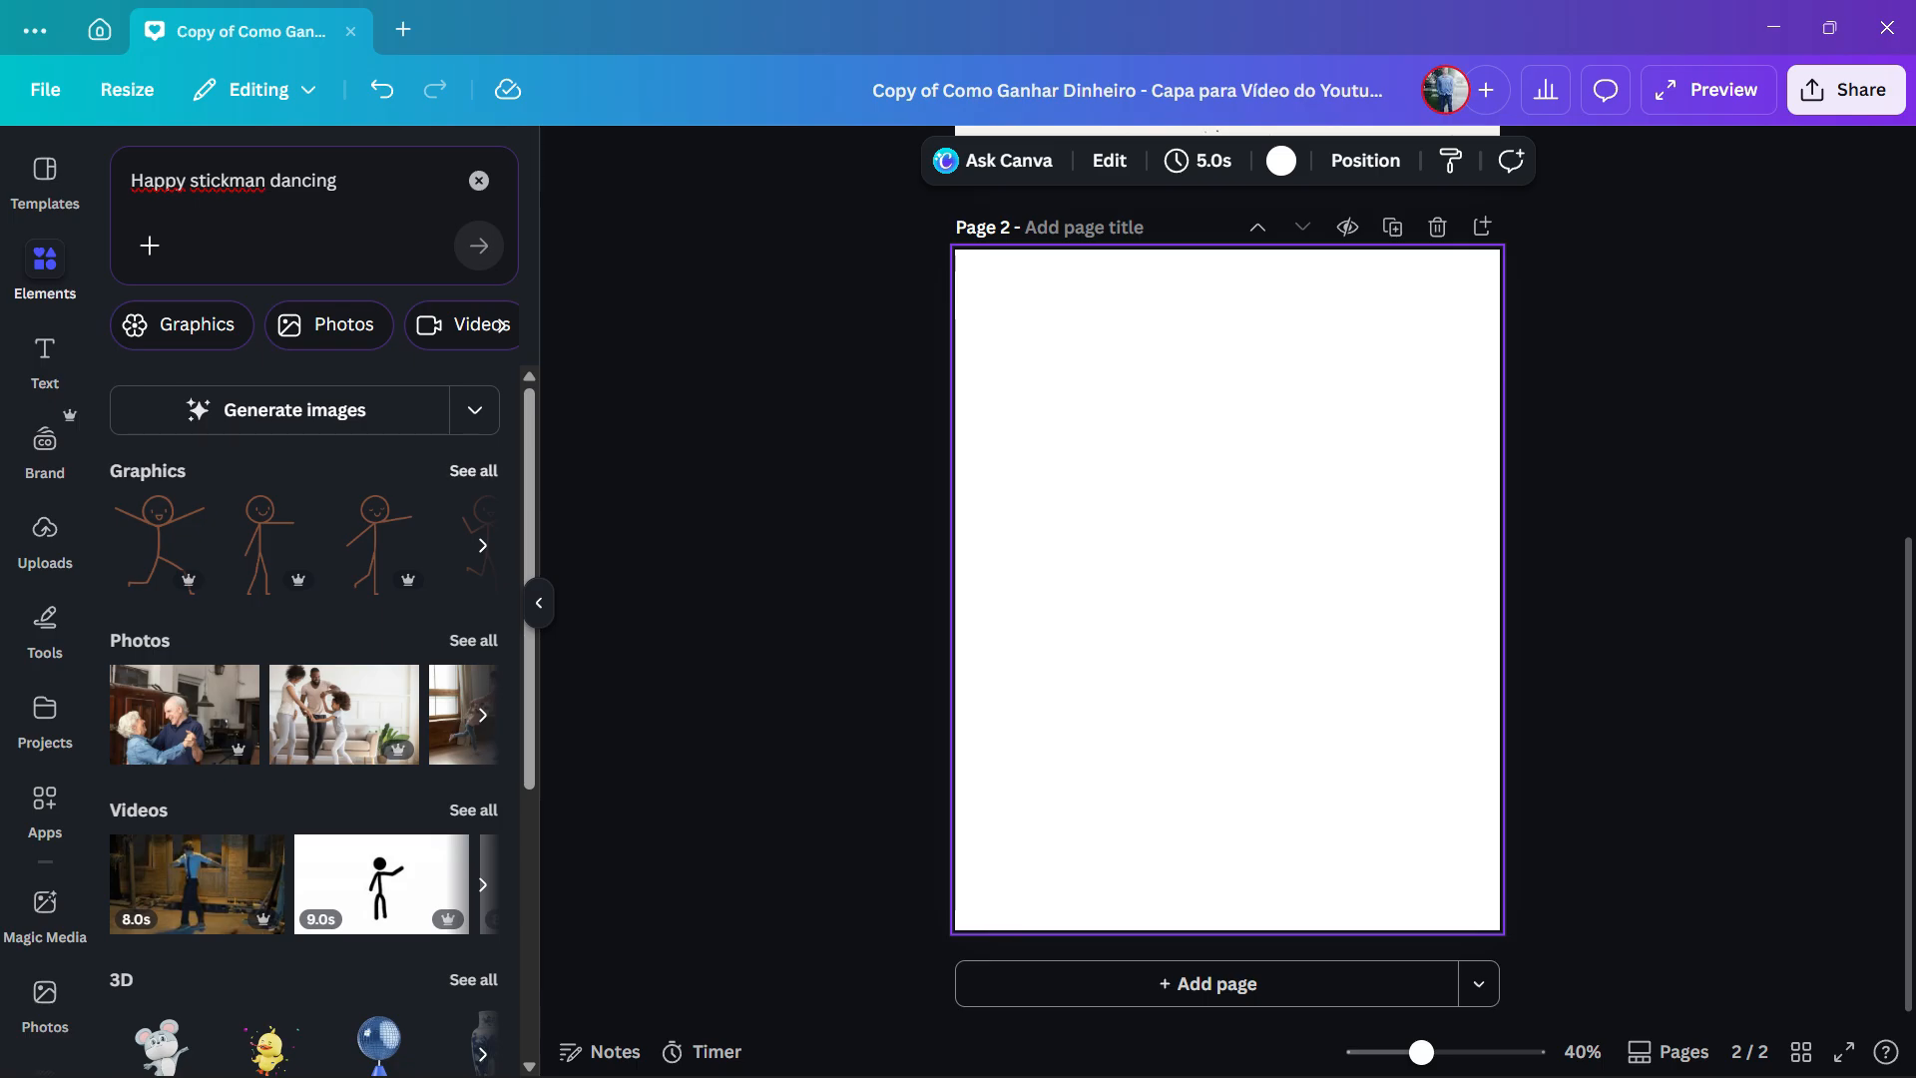
left_click(182, 326)
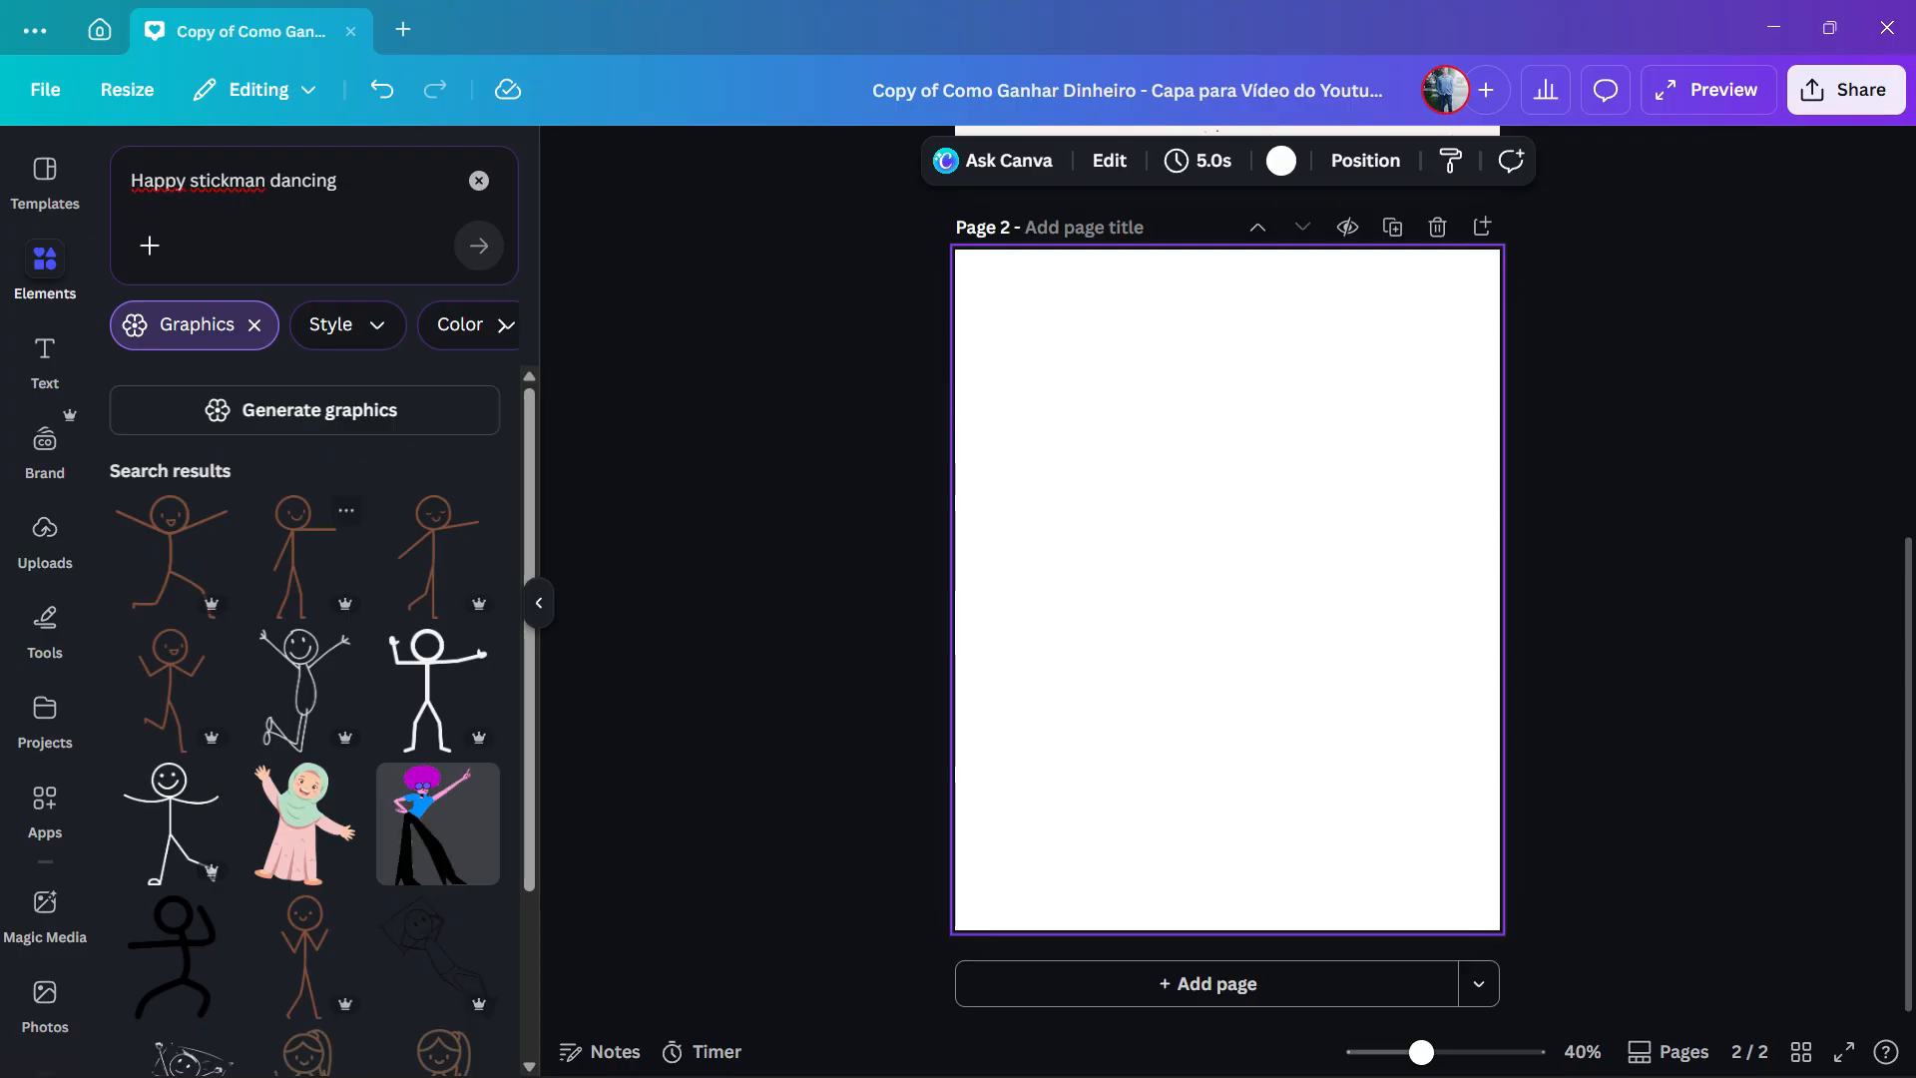
scroll(304, 698, "down", 2)
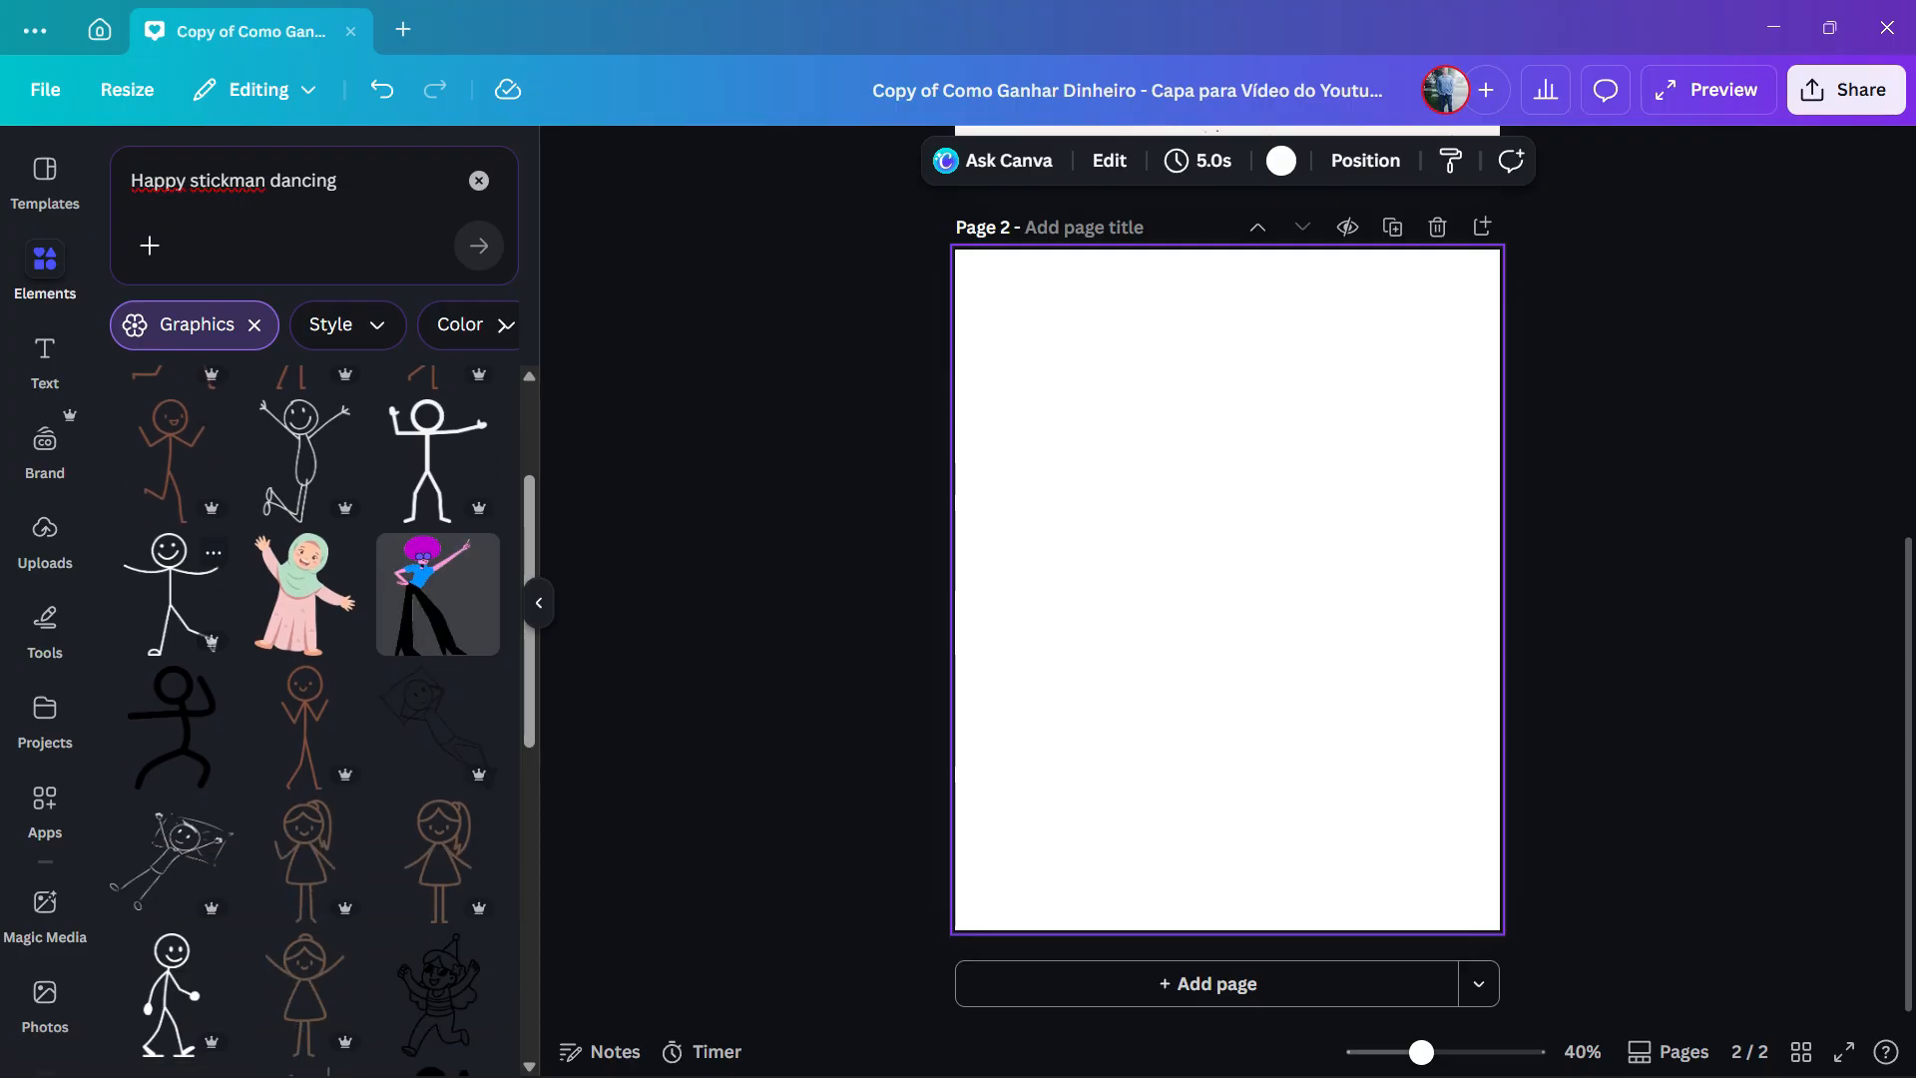
scroll(304, 699, "up", 2)
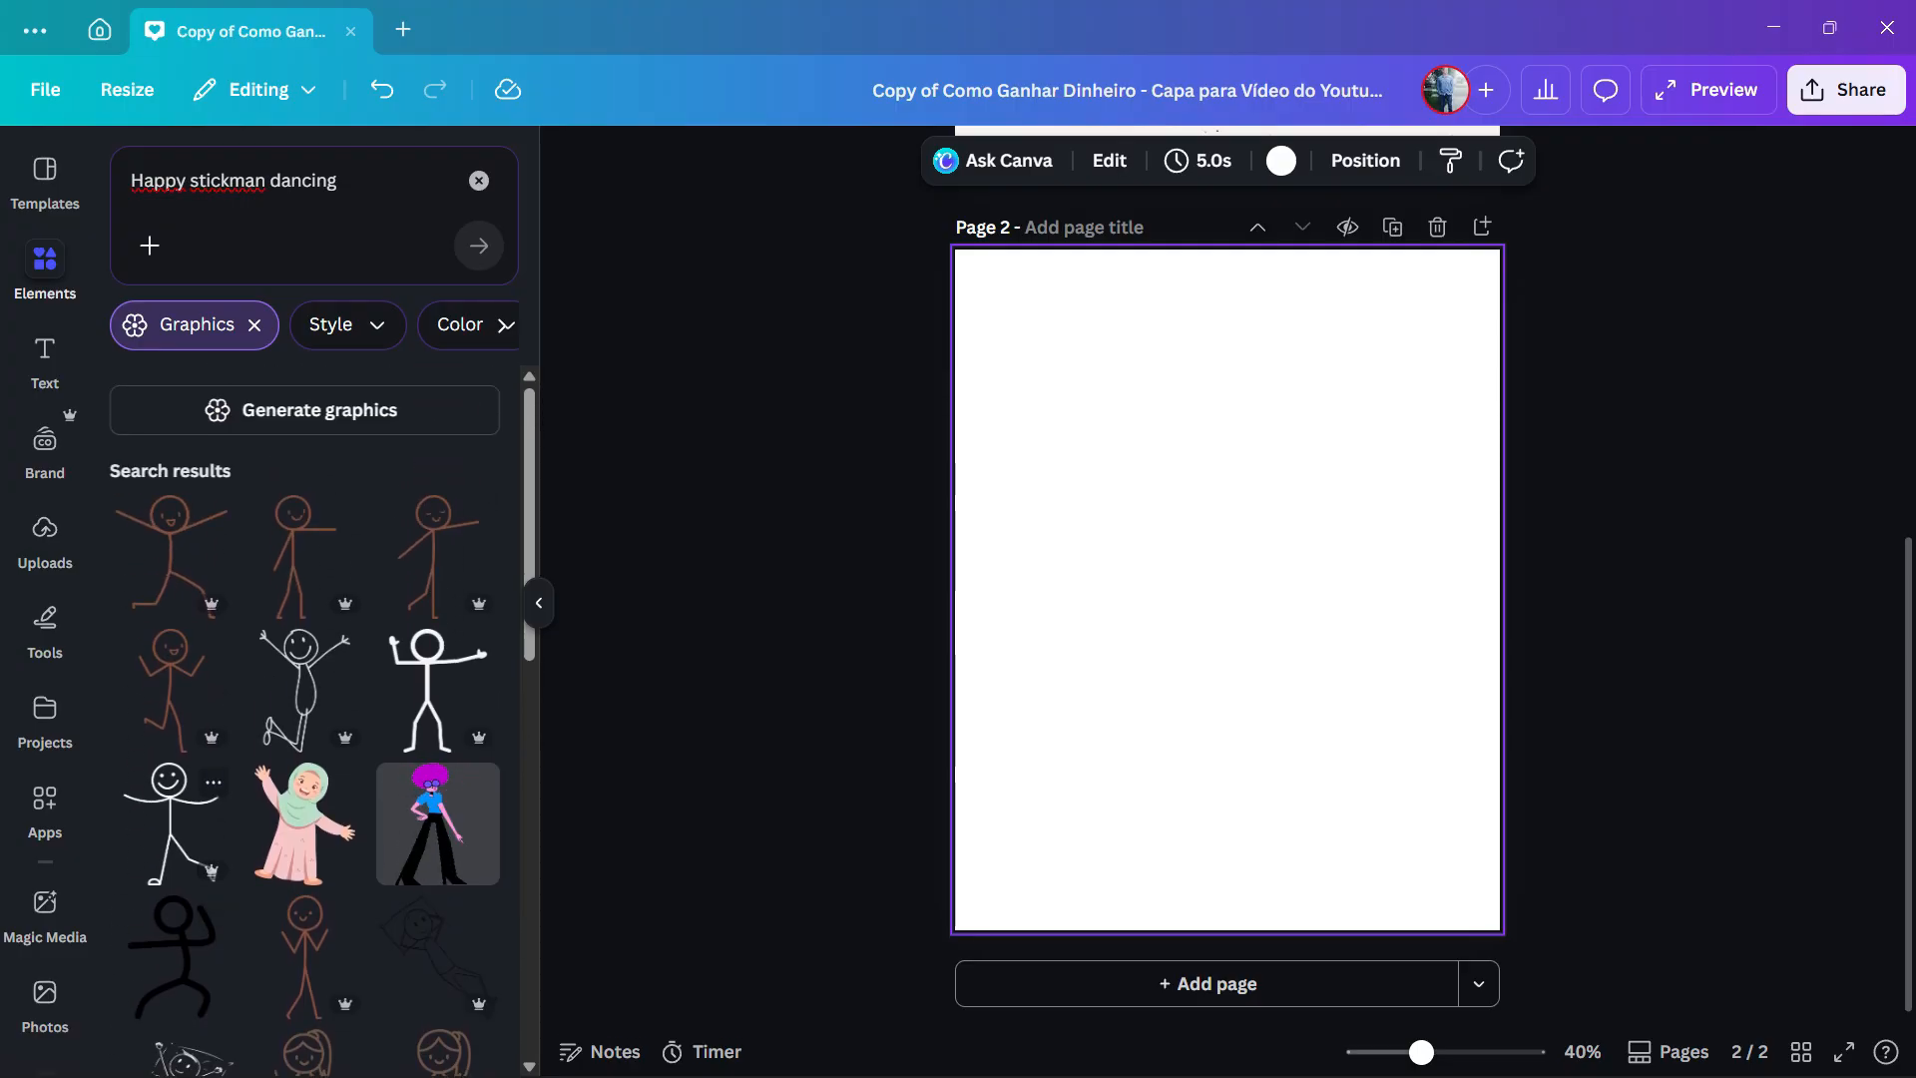
left_click(170, 818)
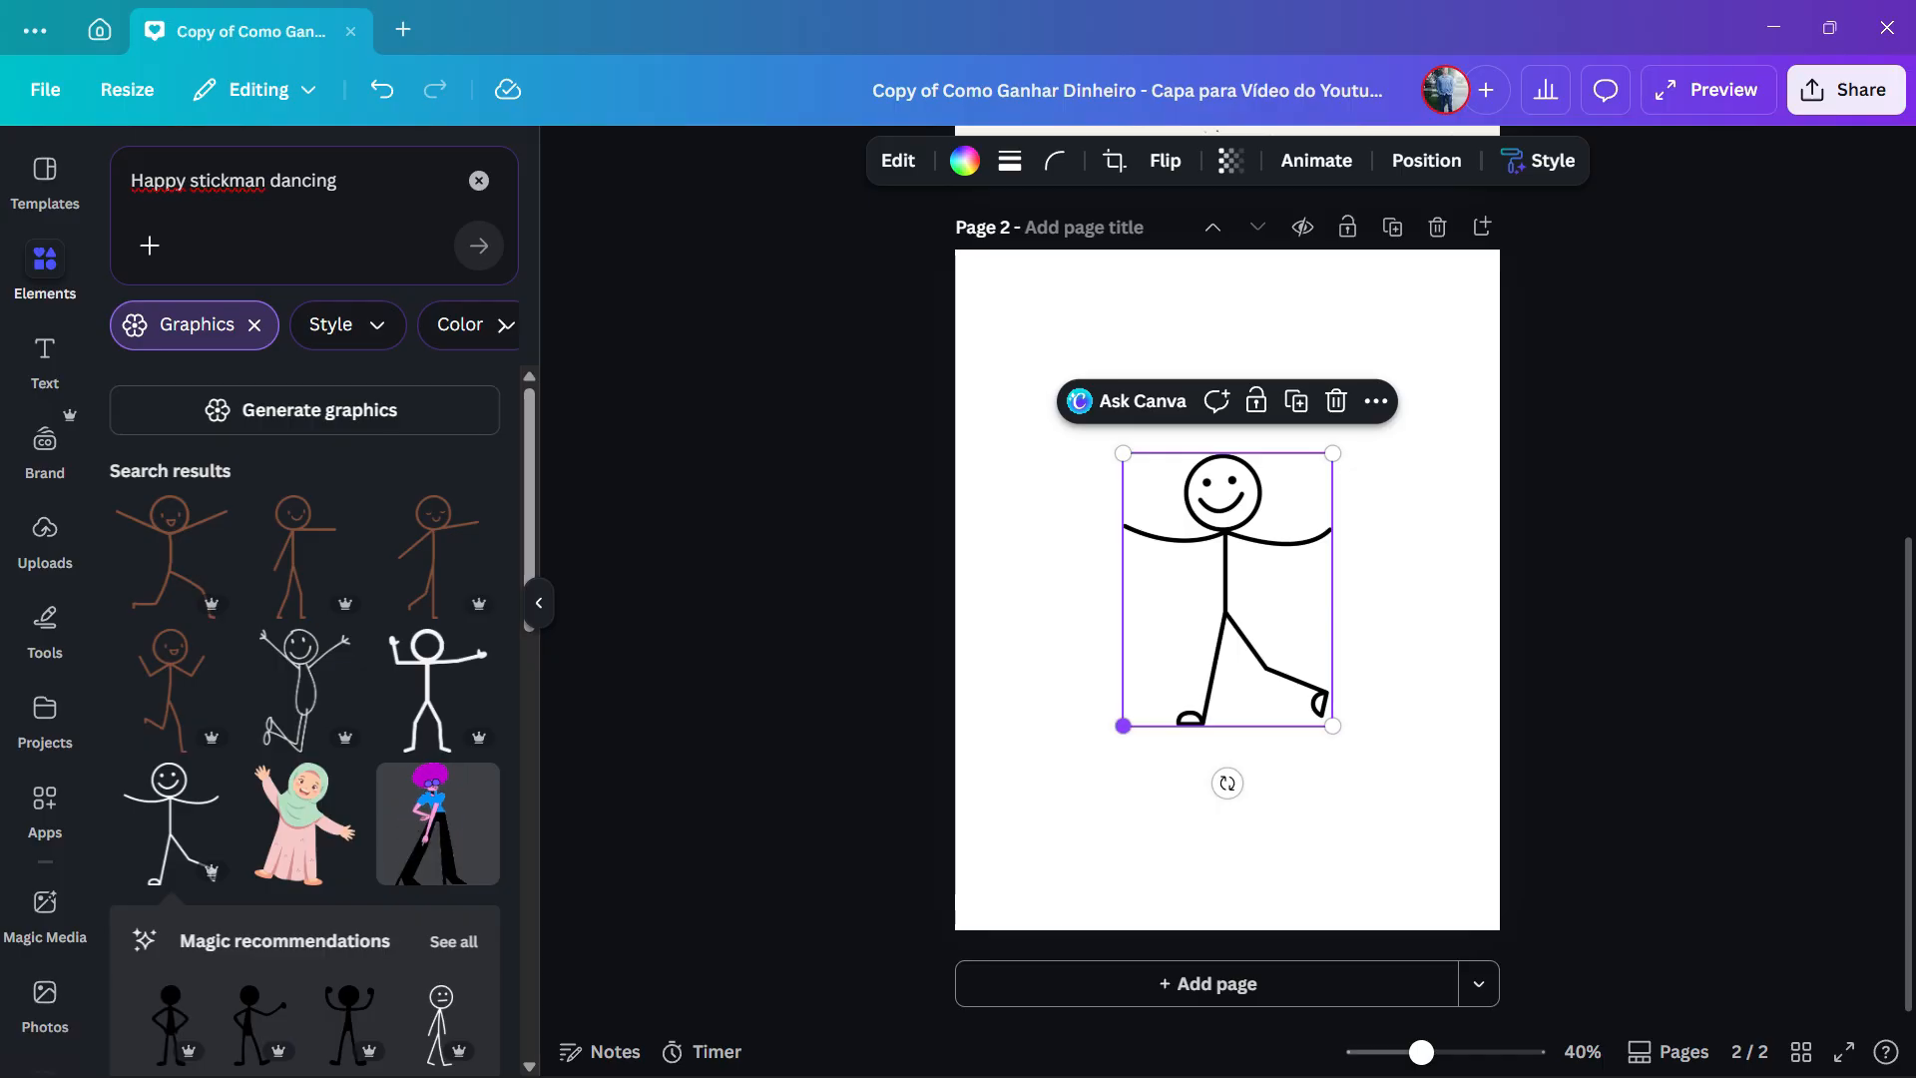
- Enlarge the smiling stickman graphic from two opposite corners until it nearly fills page 2
left_click_drag(1121, 727, 1010, 873)
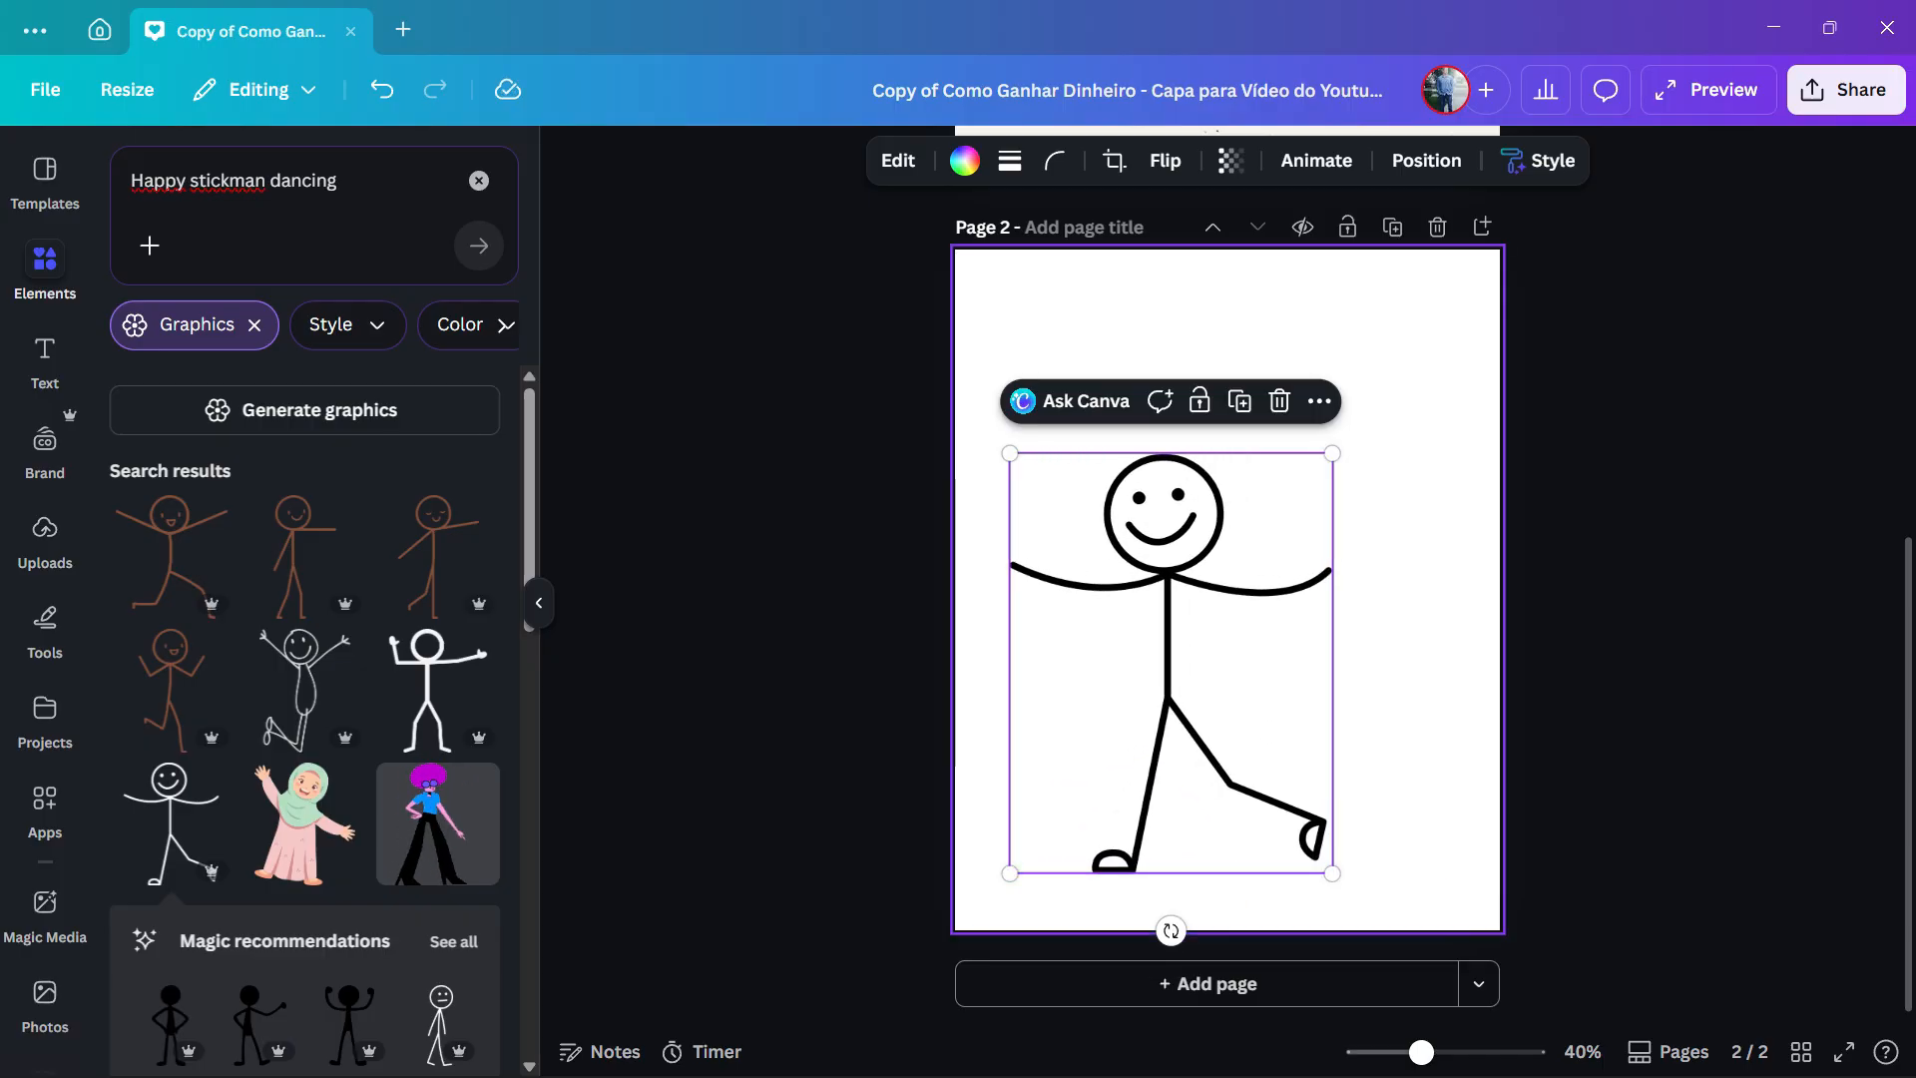
left_click_drag(1332, 453, 1448, 304)
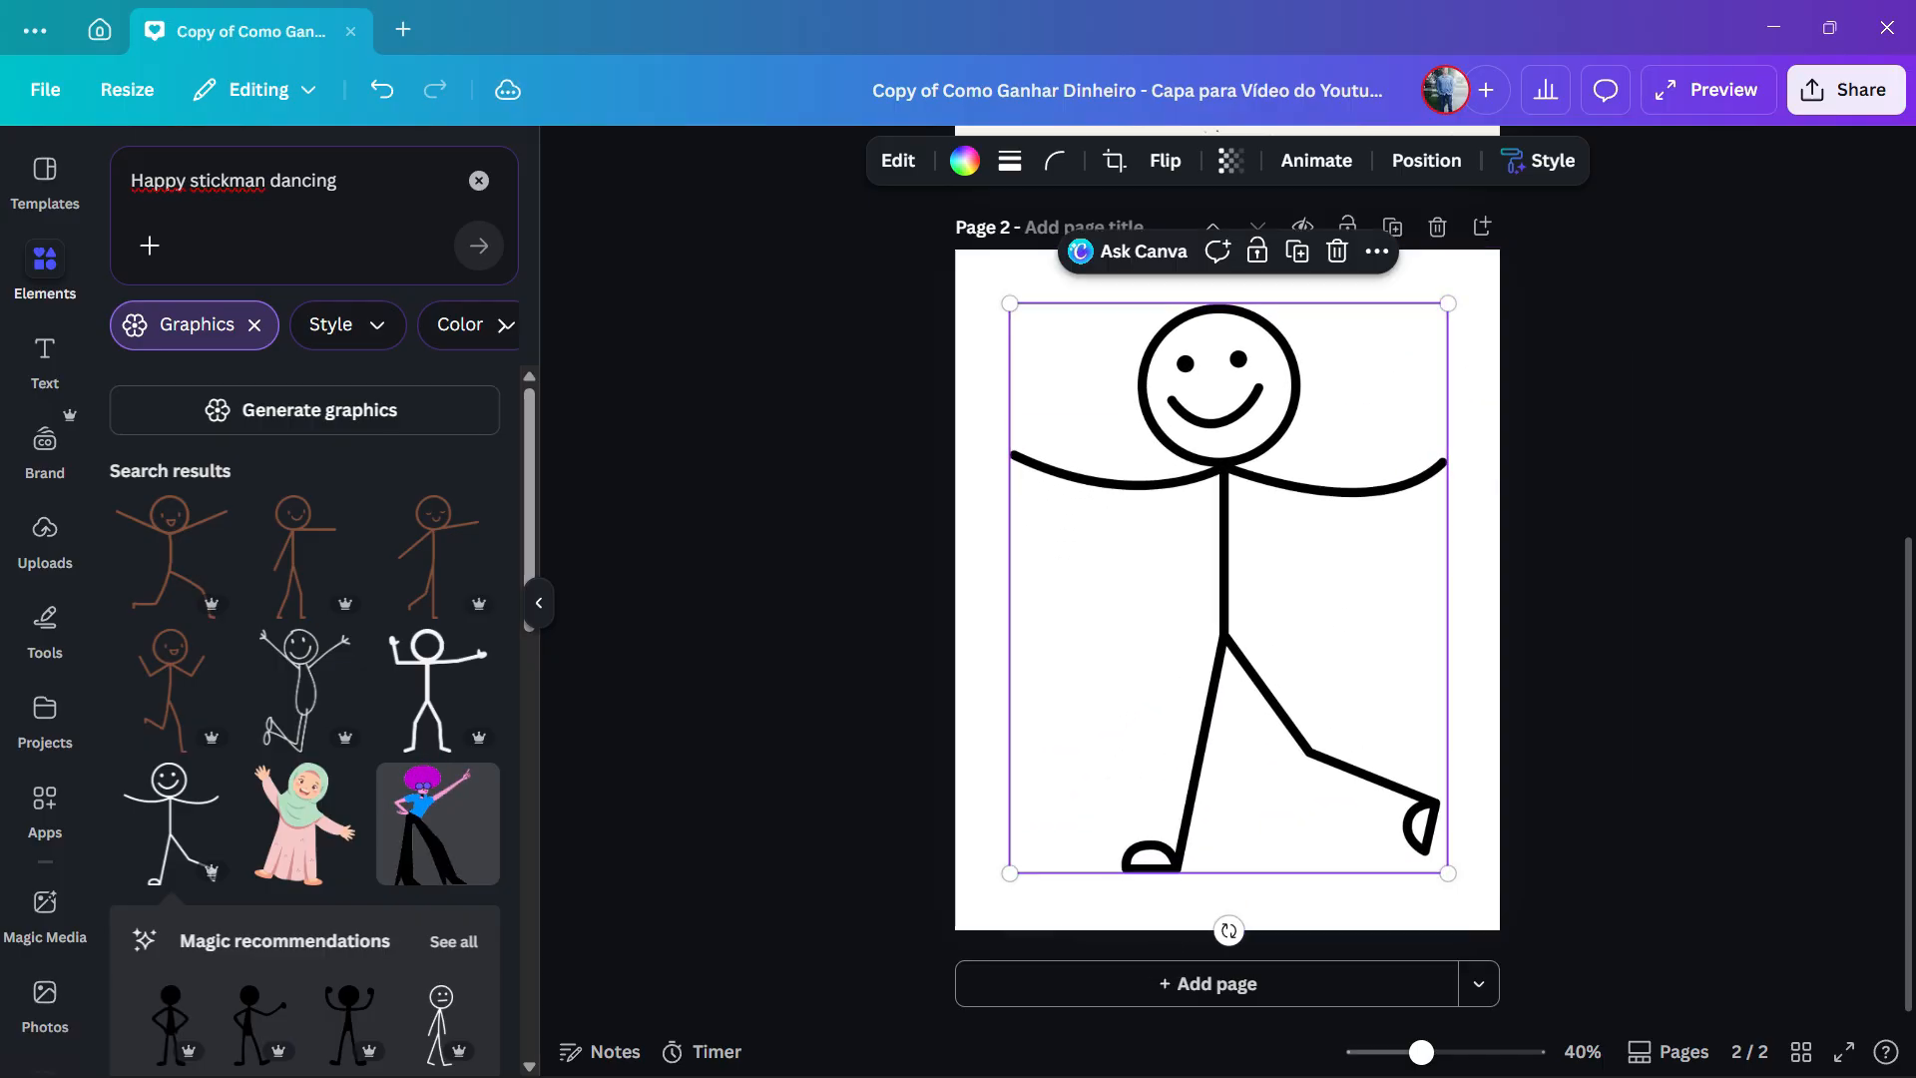
key("Escape")
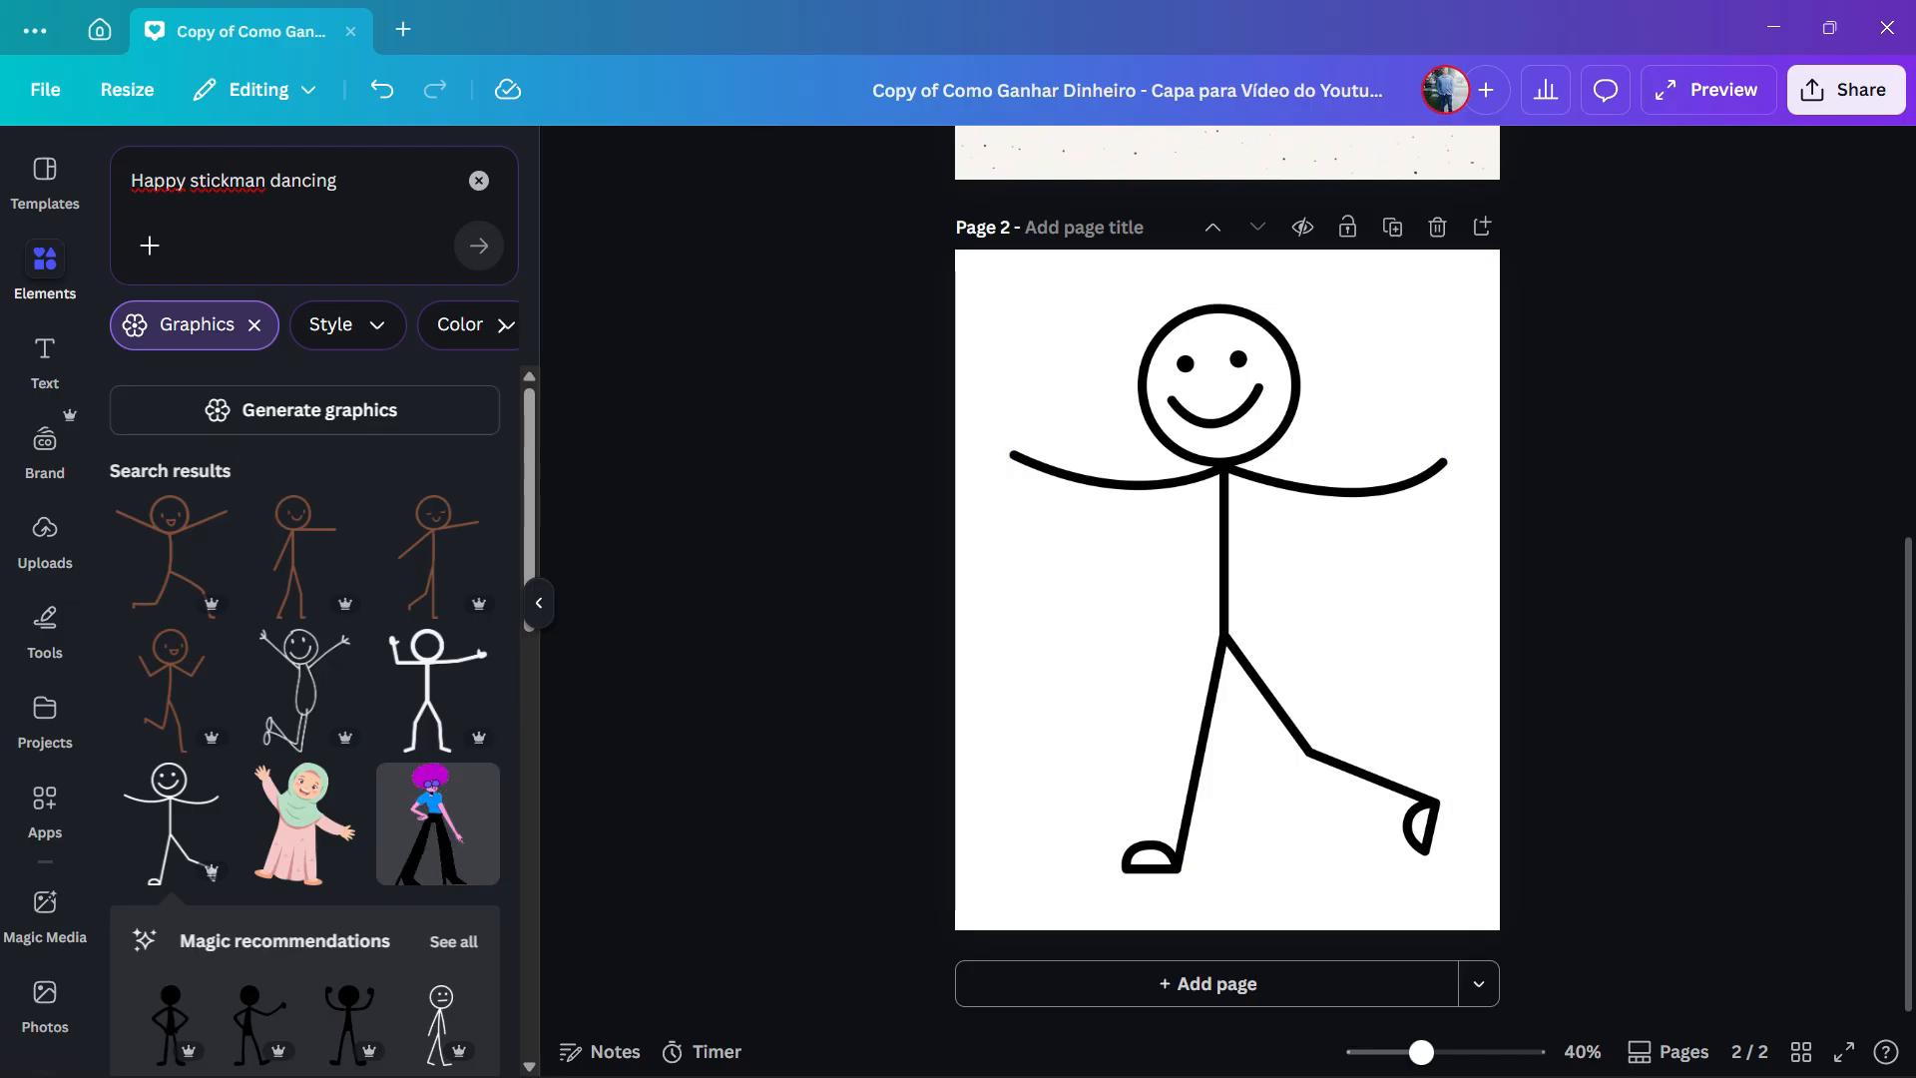
left_click(1225, 559)
left_click(1475, 589)
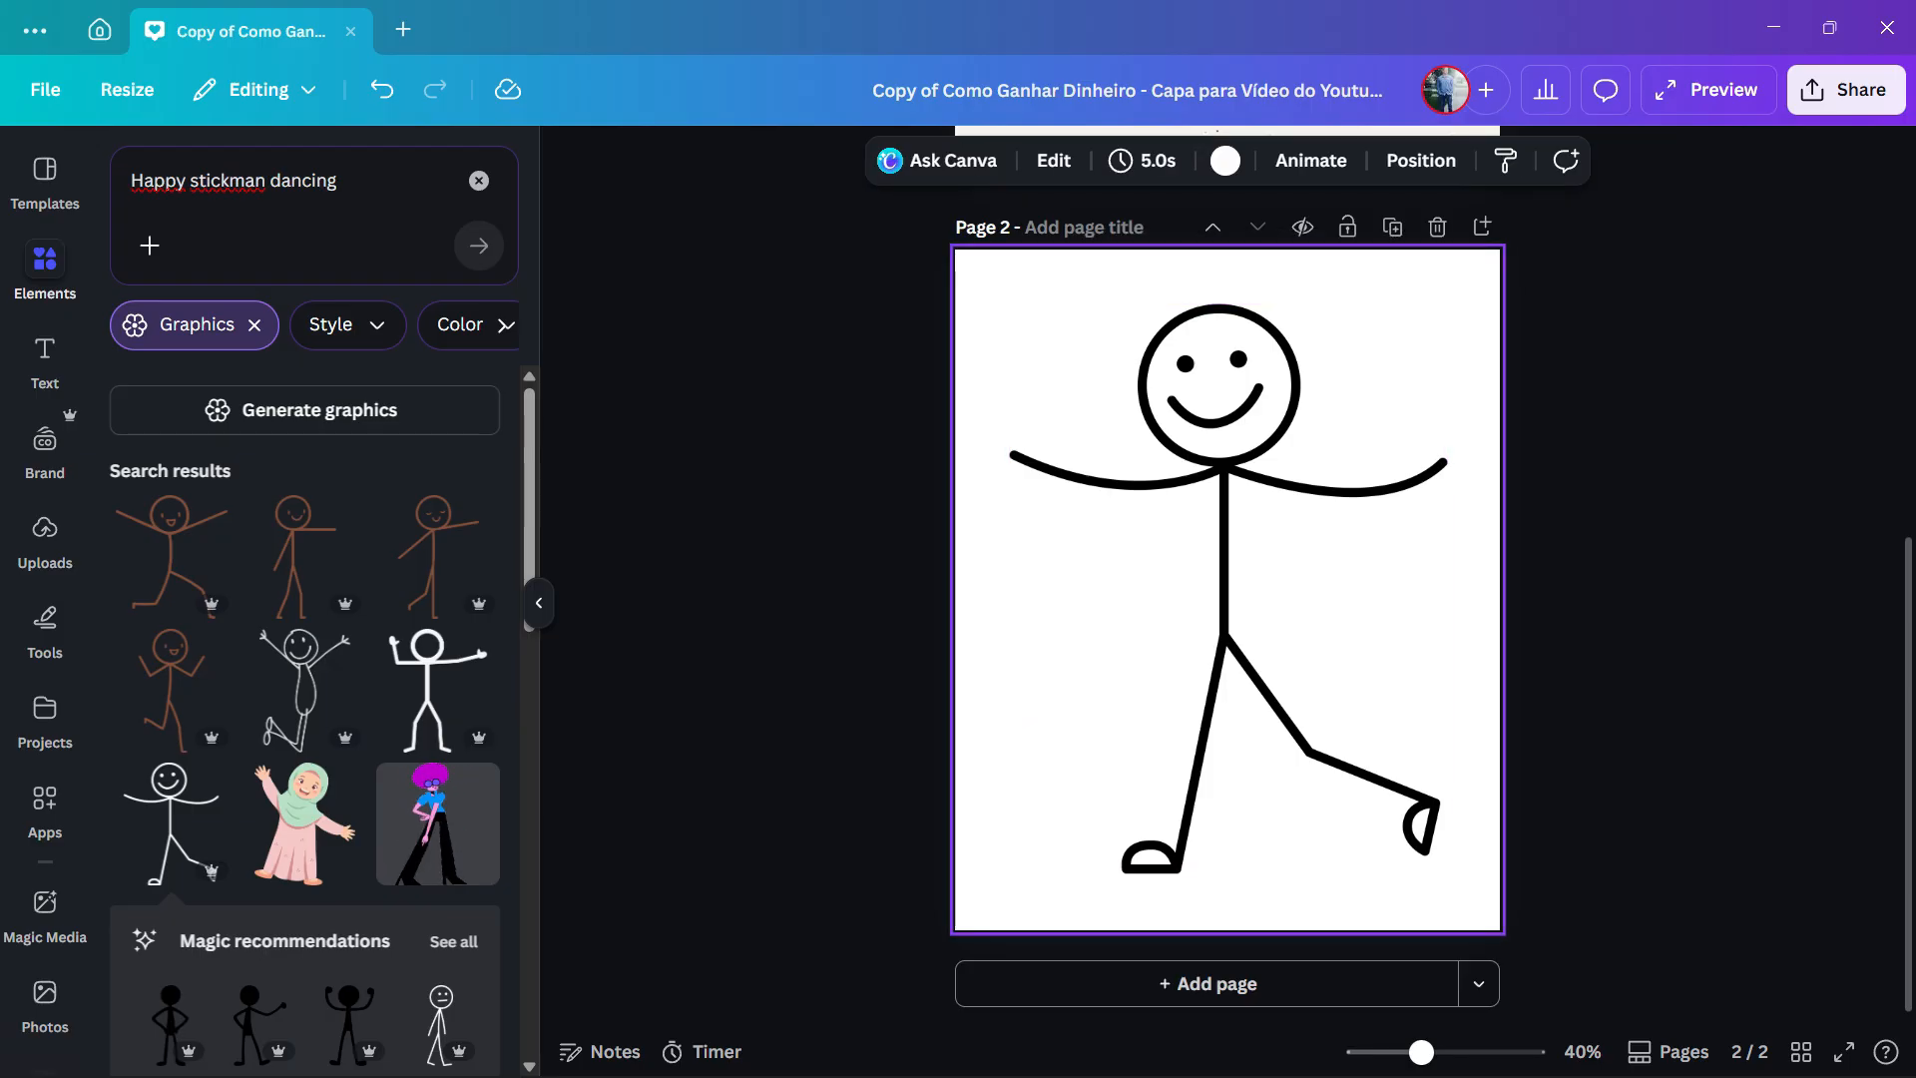
left_click(1229, 588)
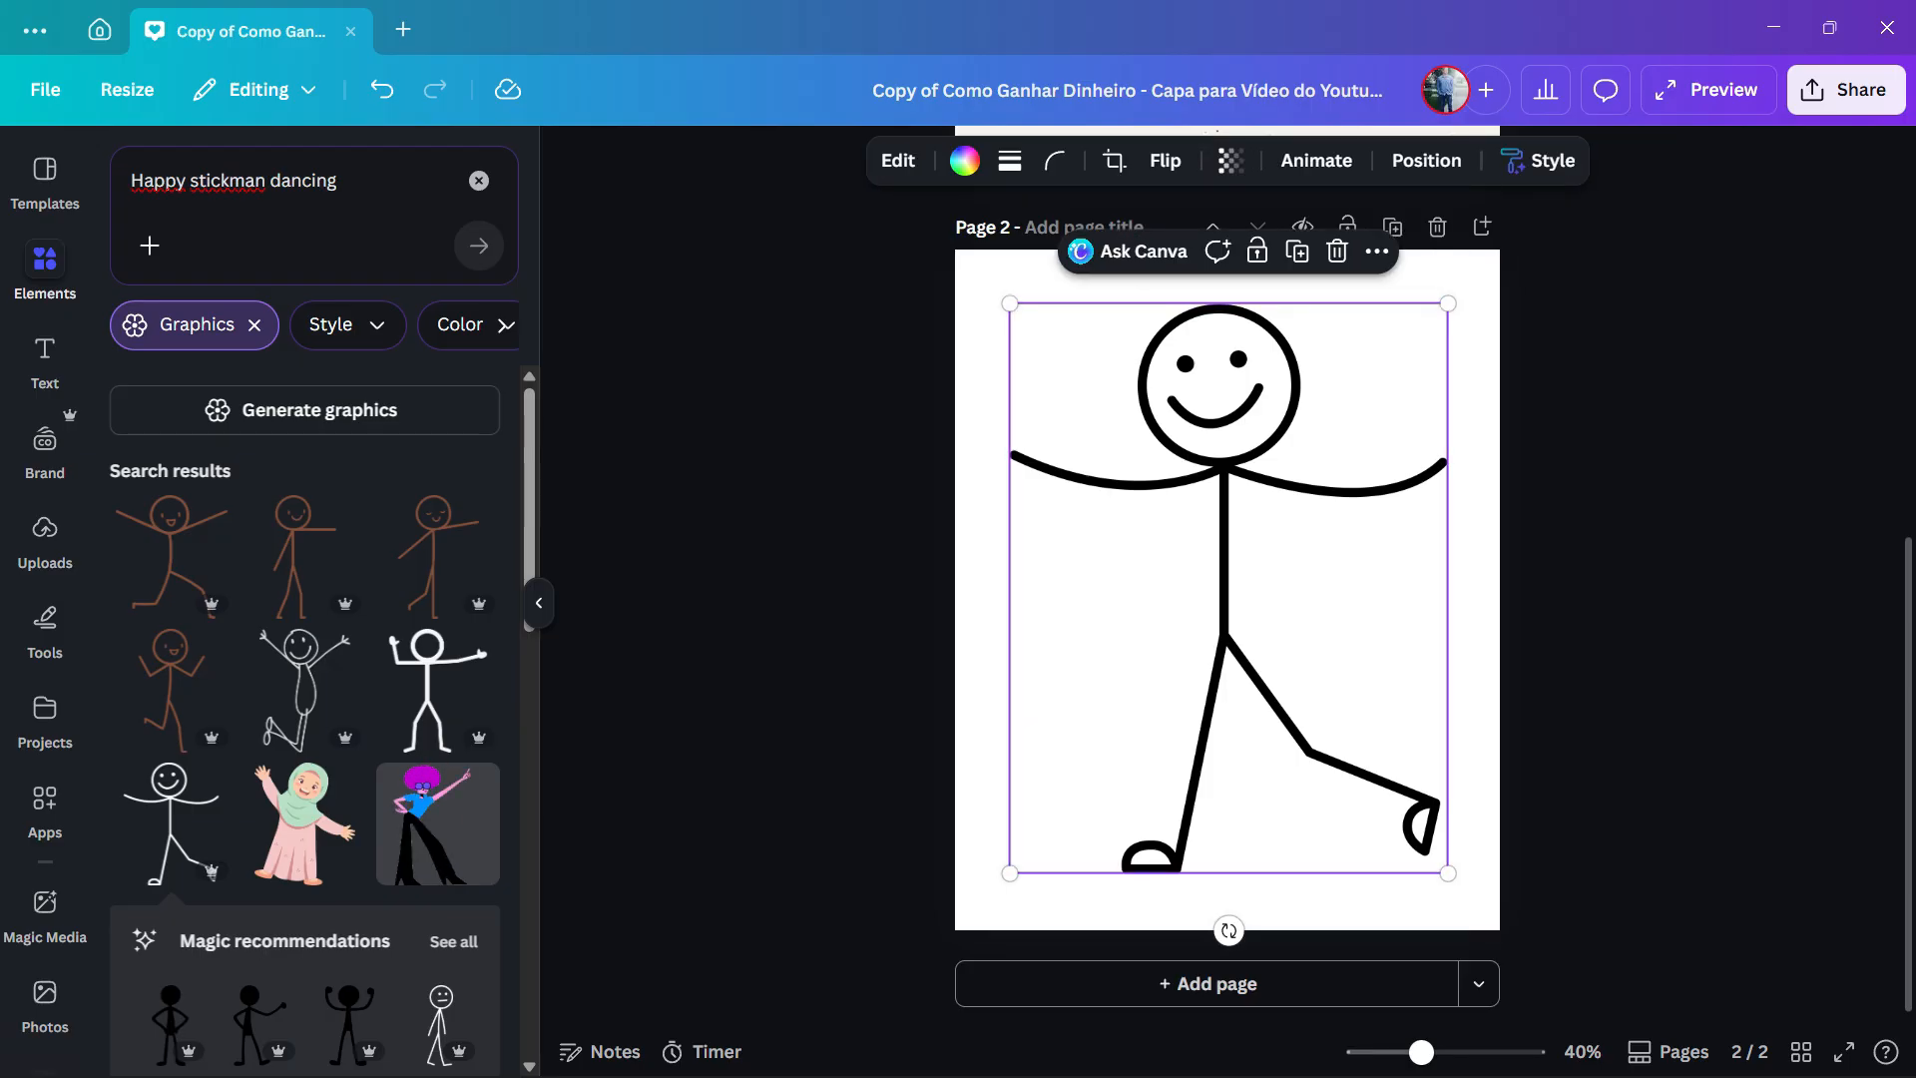
- Try to animate the smiling stickman graphic with Image to Video, using the custom motion prompt "Happy stickman dancing"
left_click(898, 159)
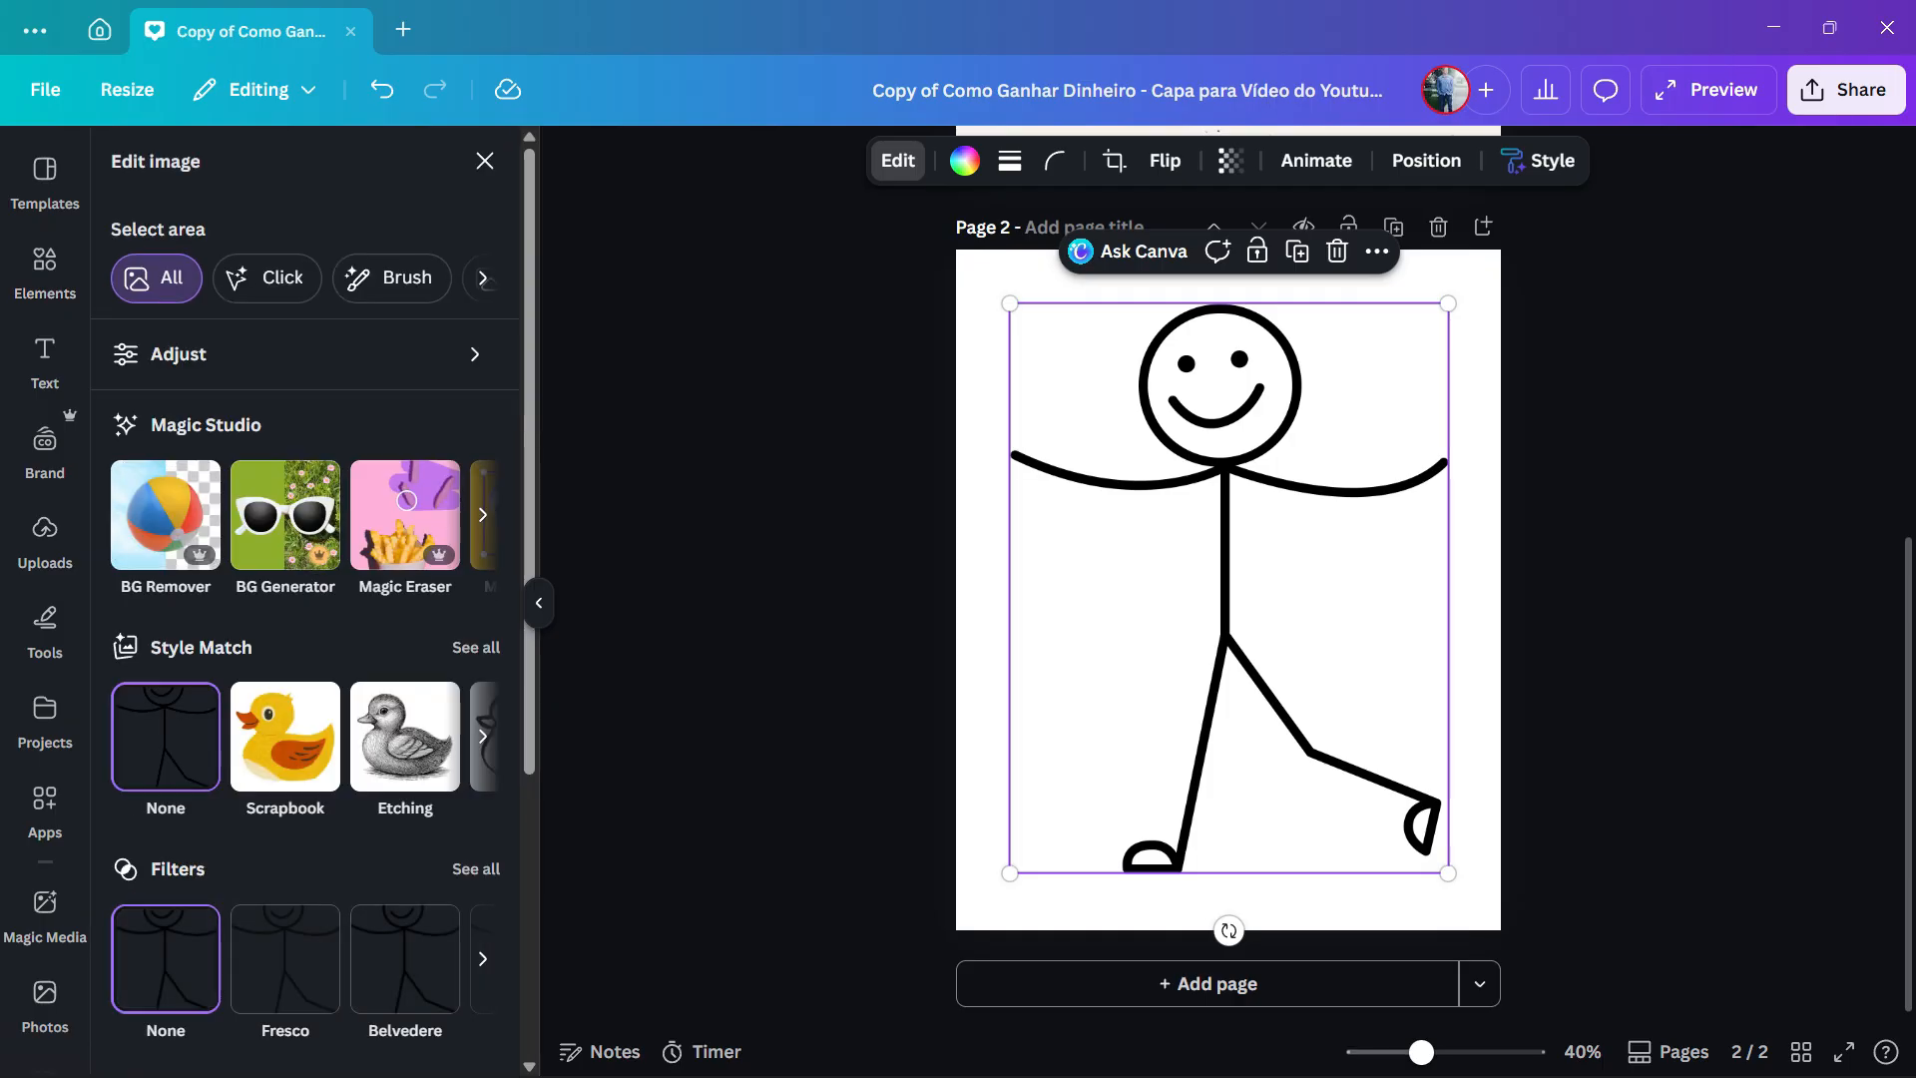
left_click(482, 513)
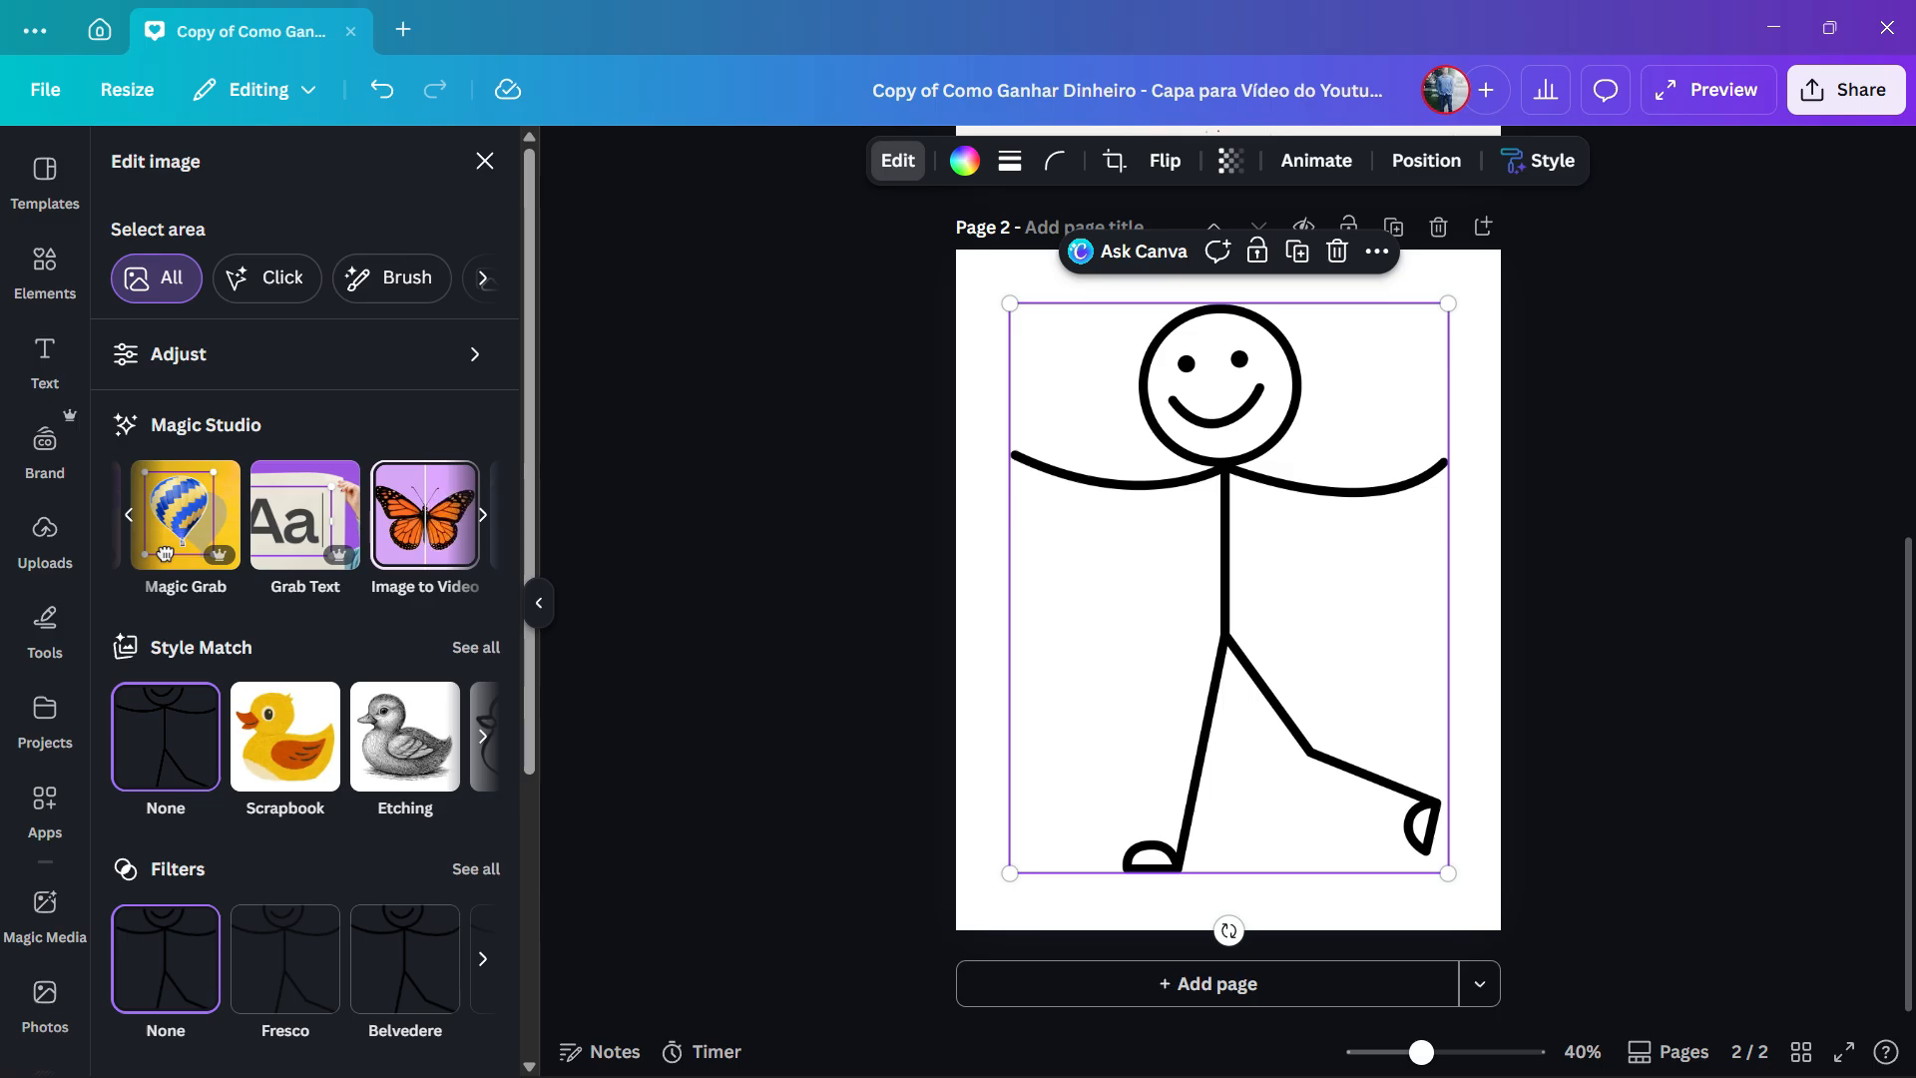
left_click(424, 513)
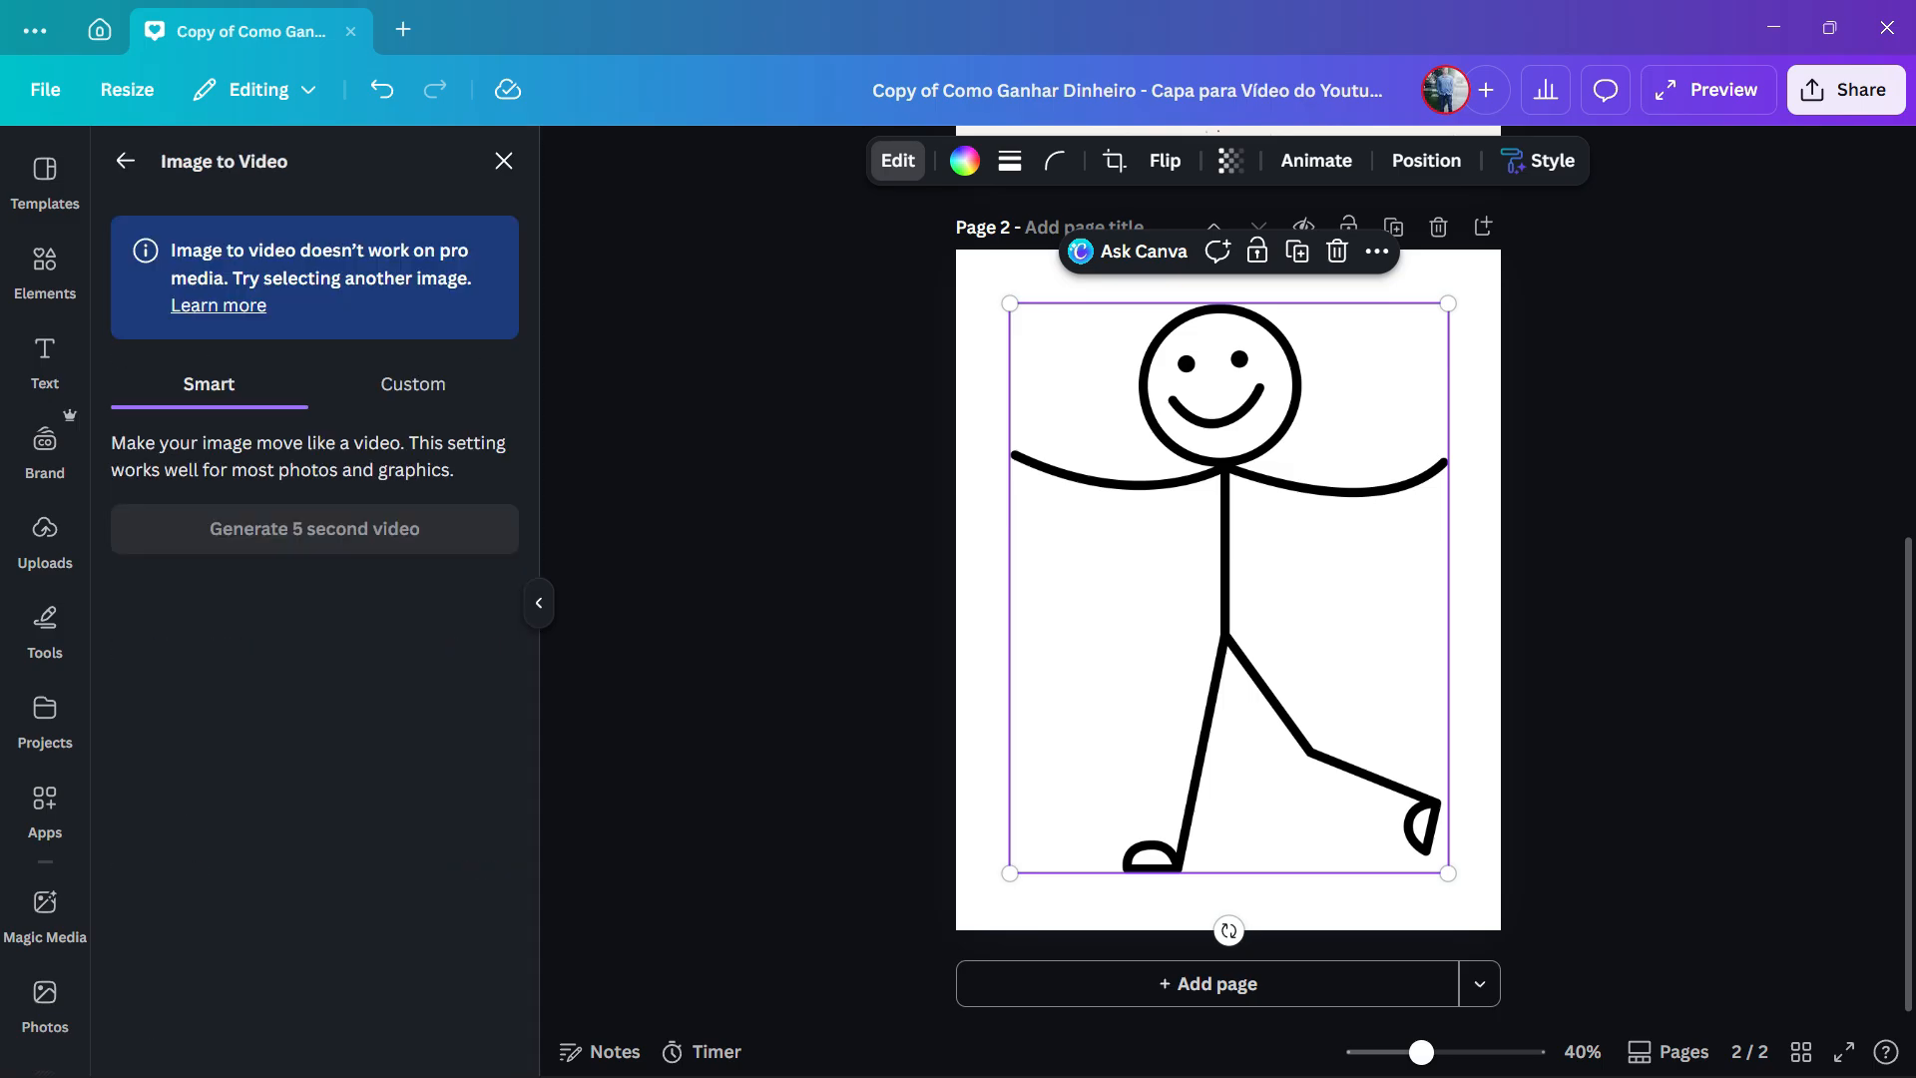
left_click(413, 384)
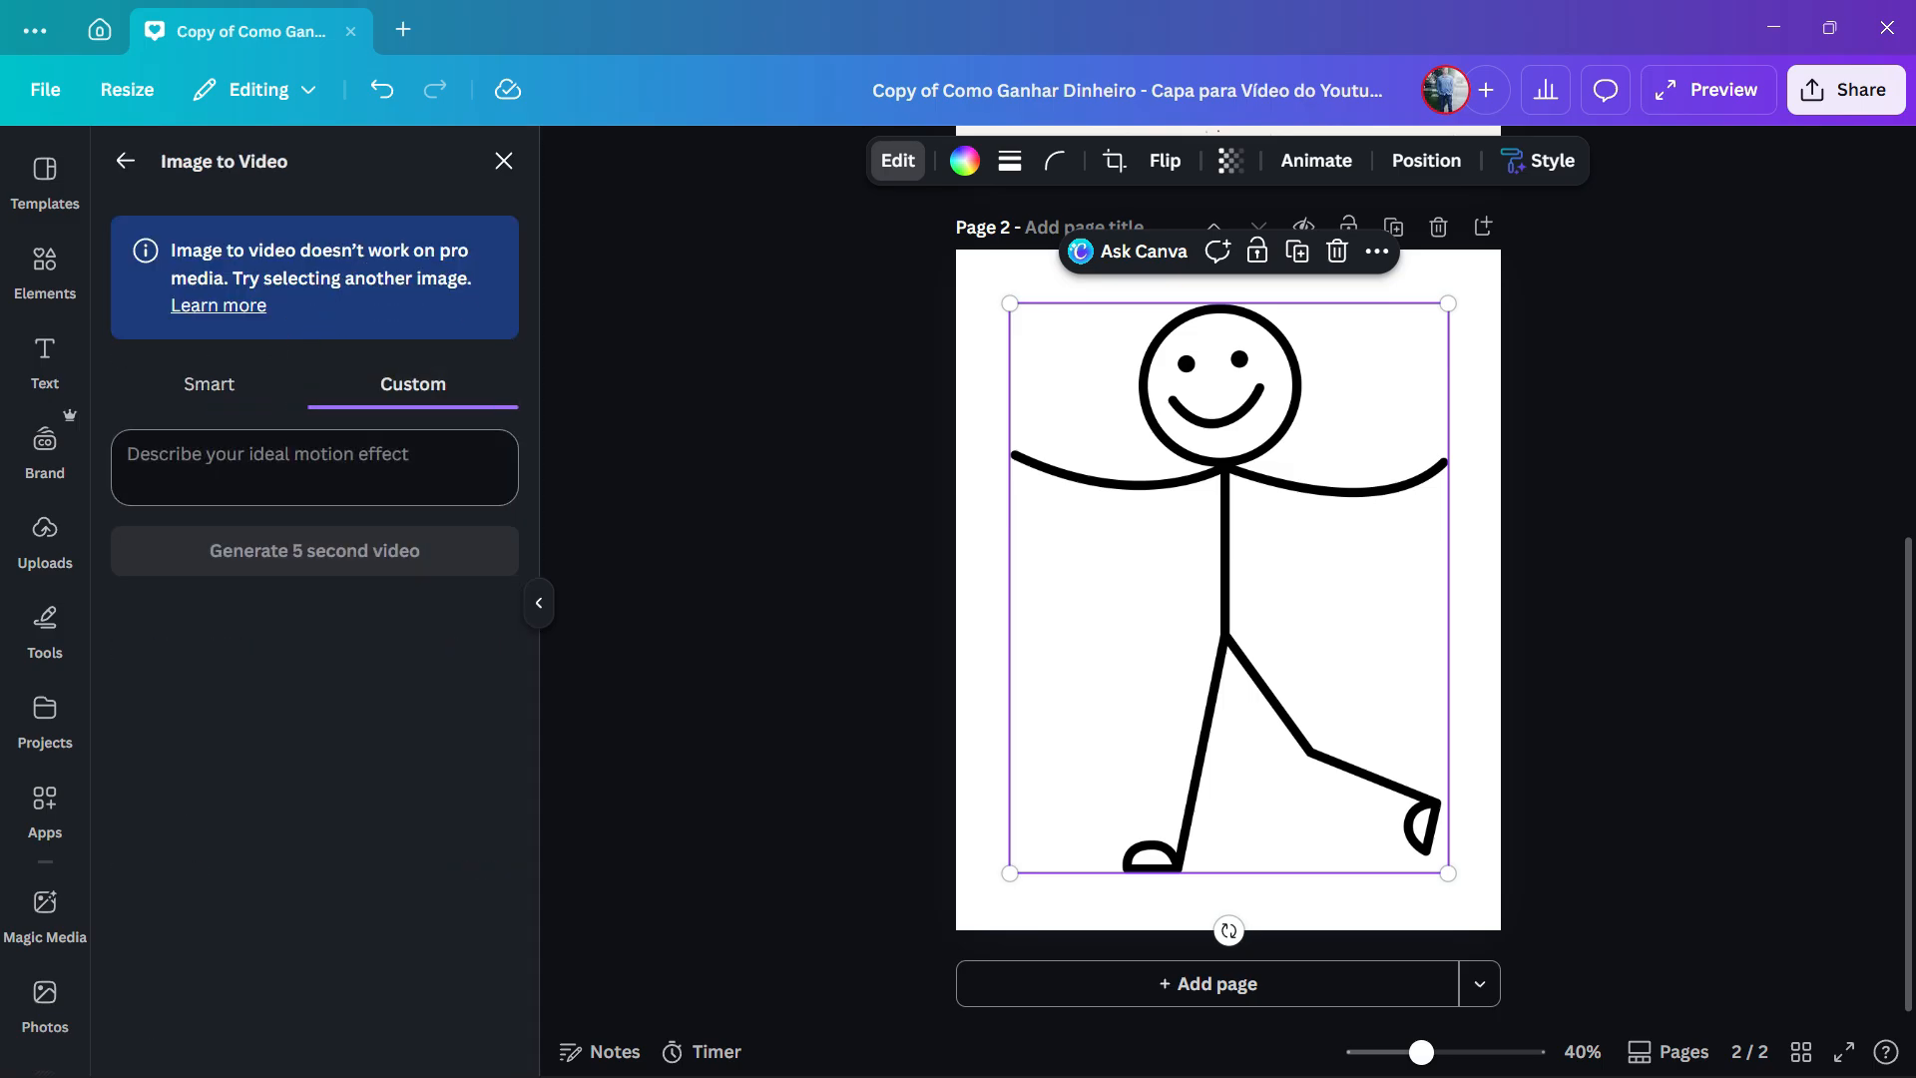
type("Happy stickman dancing")
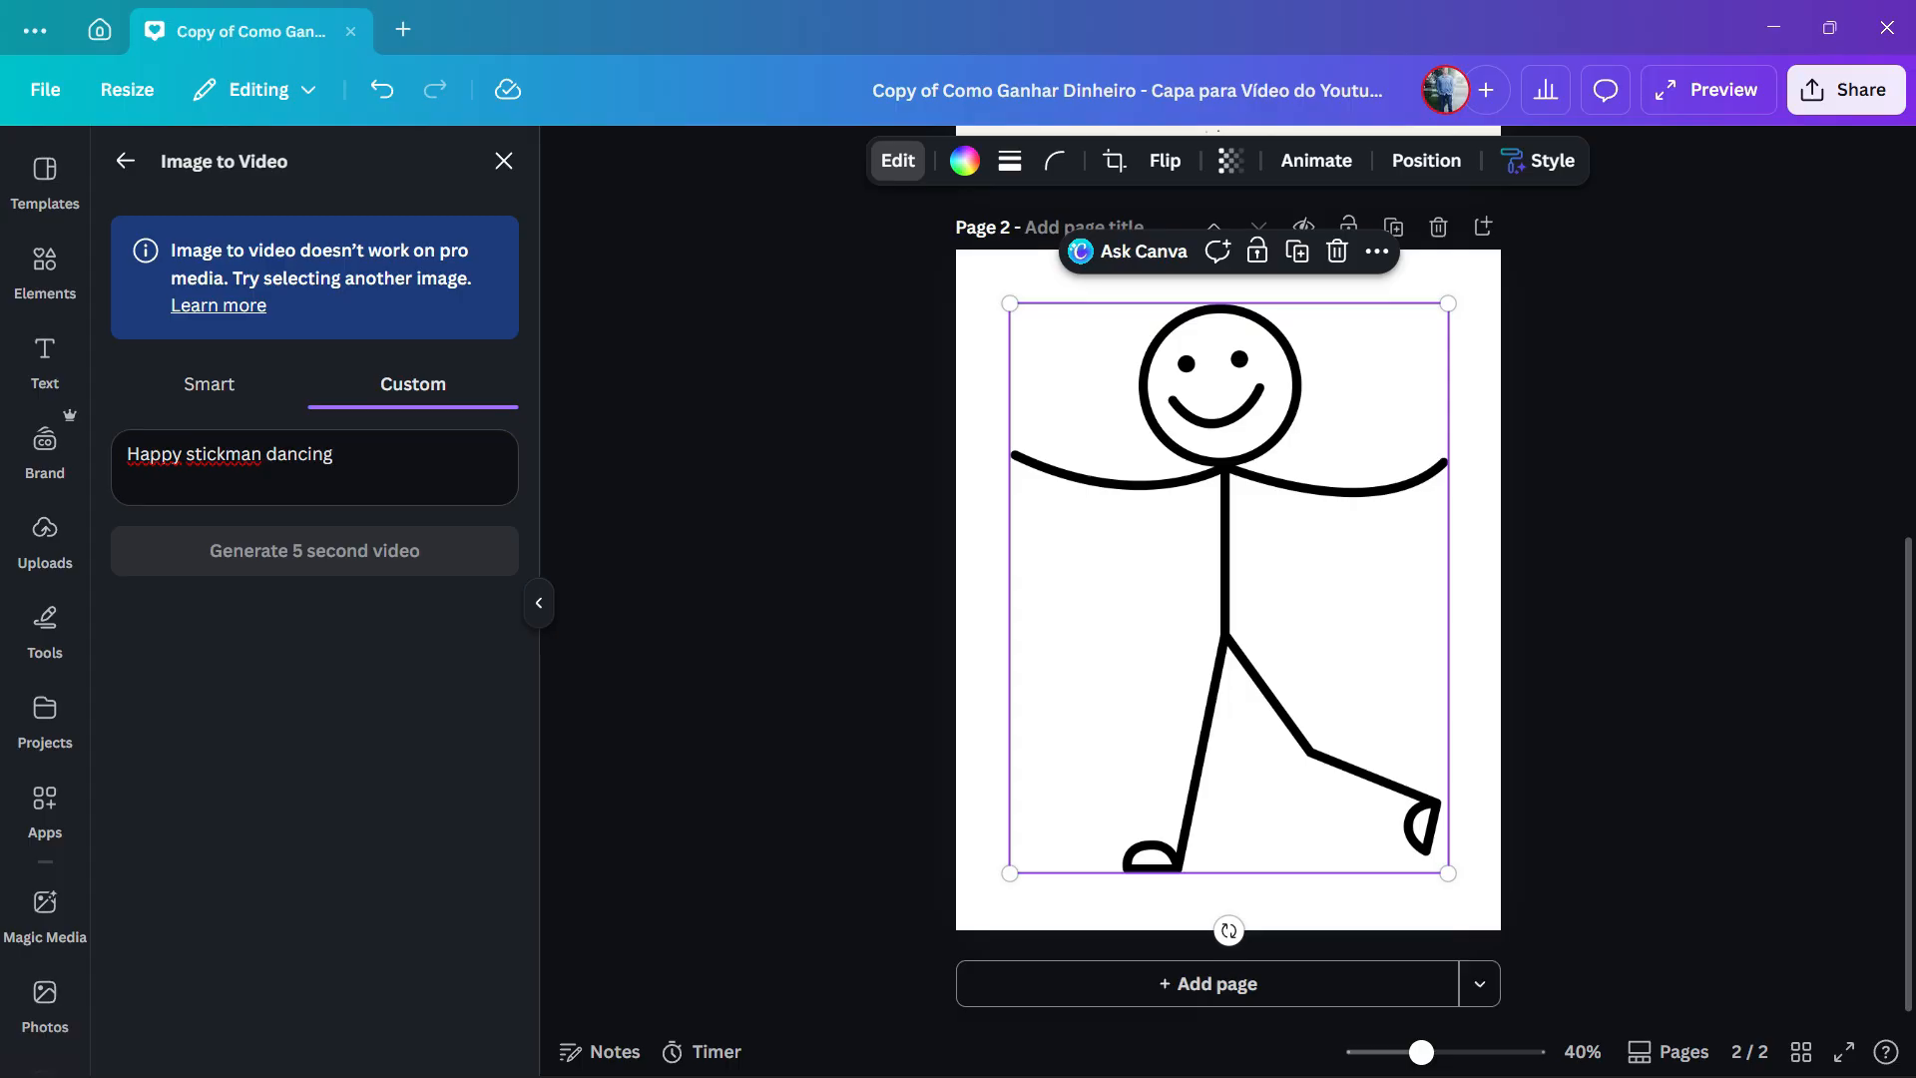
left_click(504, 161)
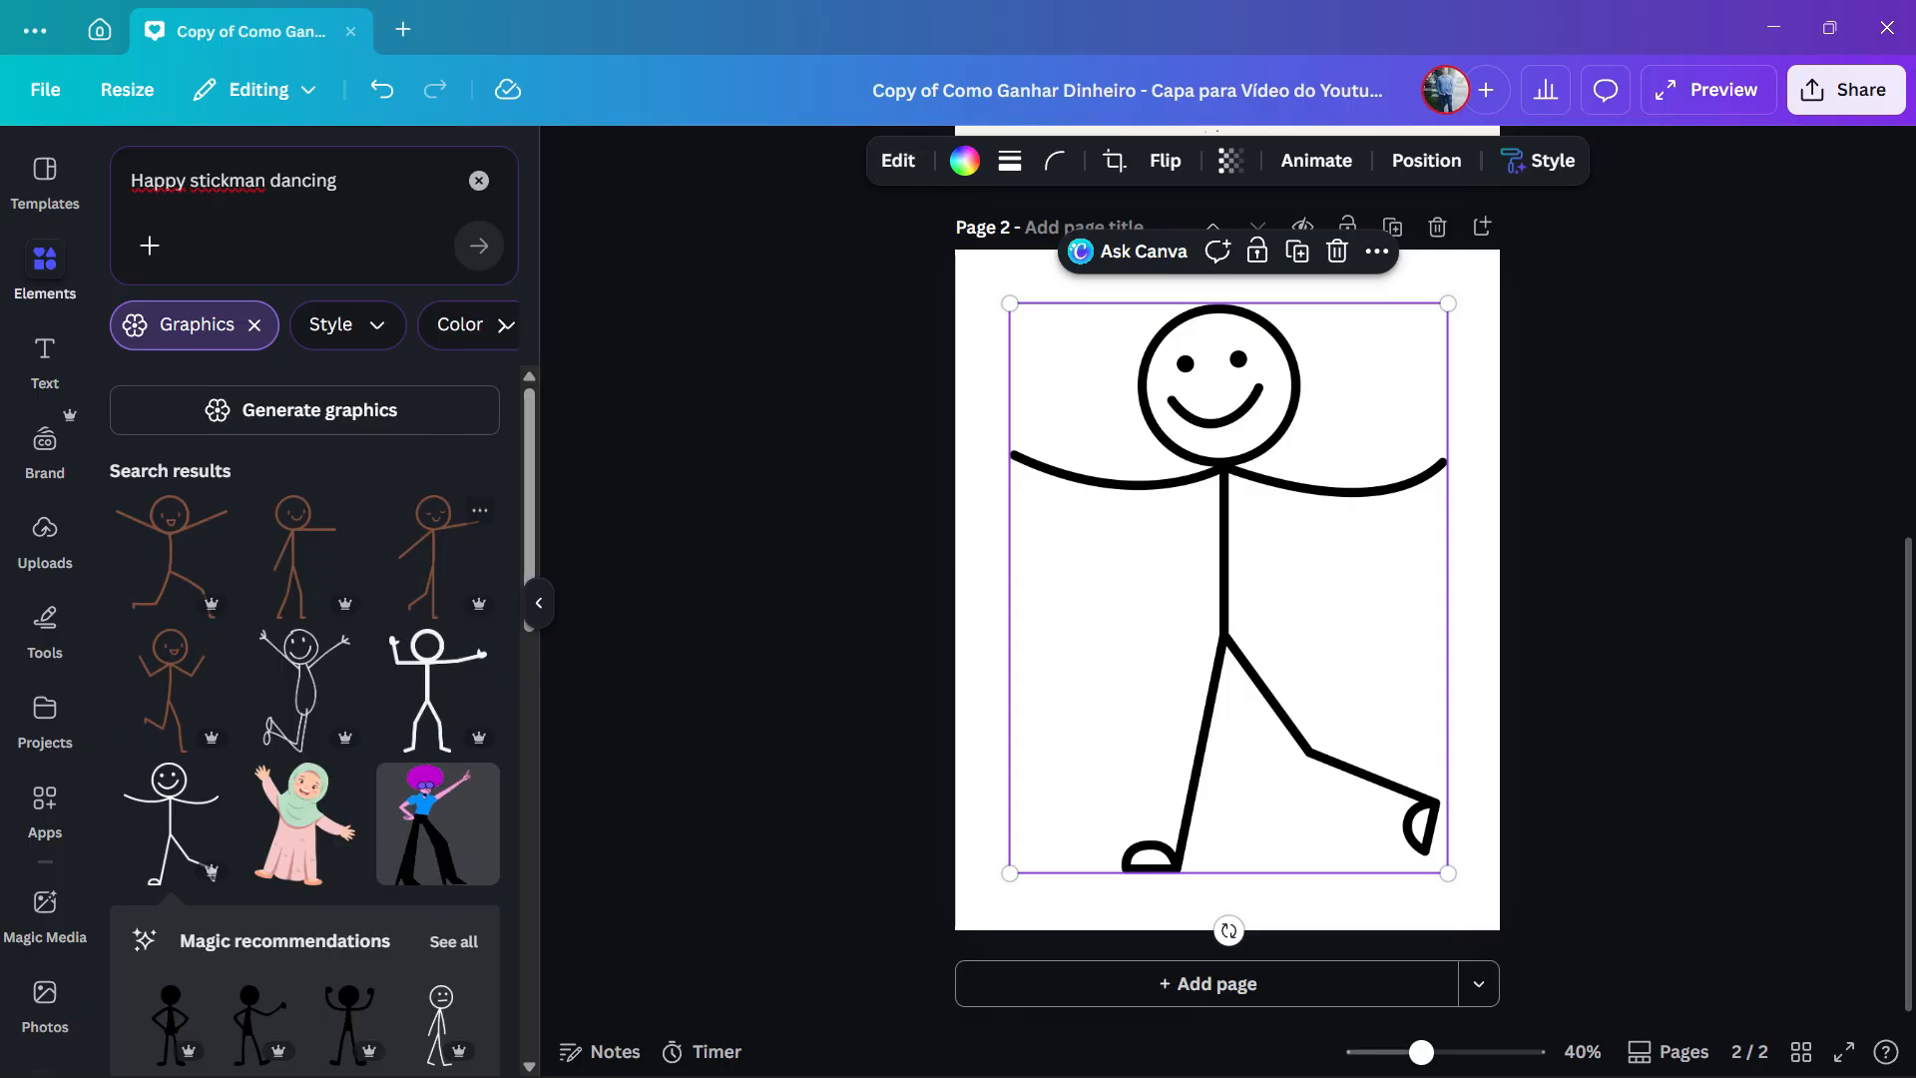
left_click(898, 161)
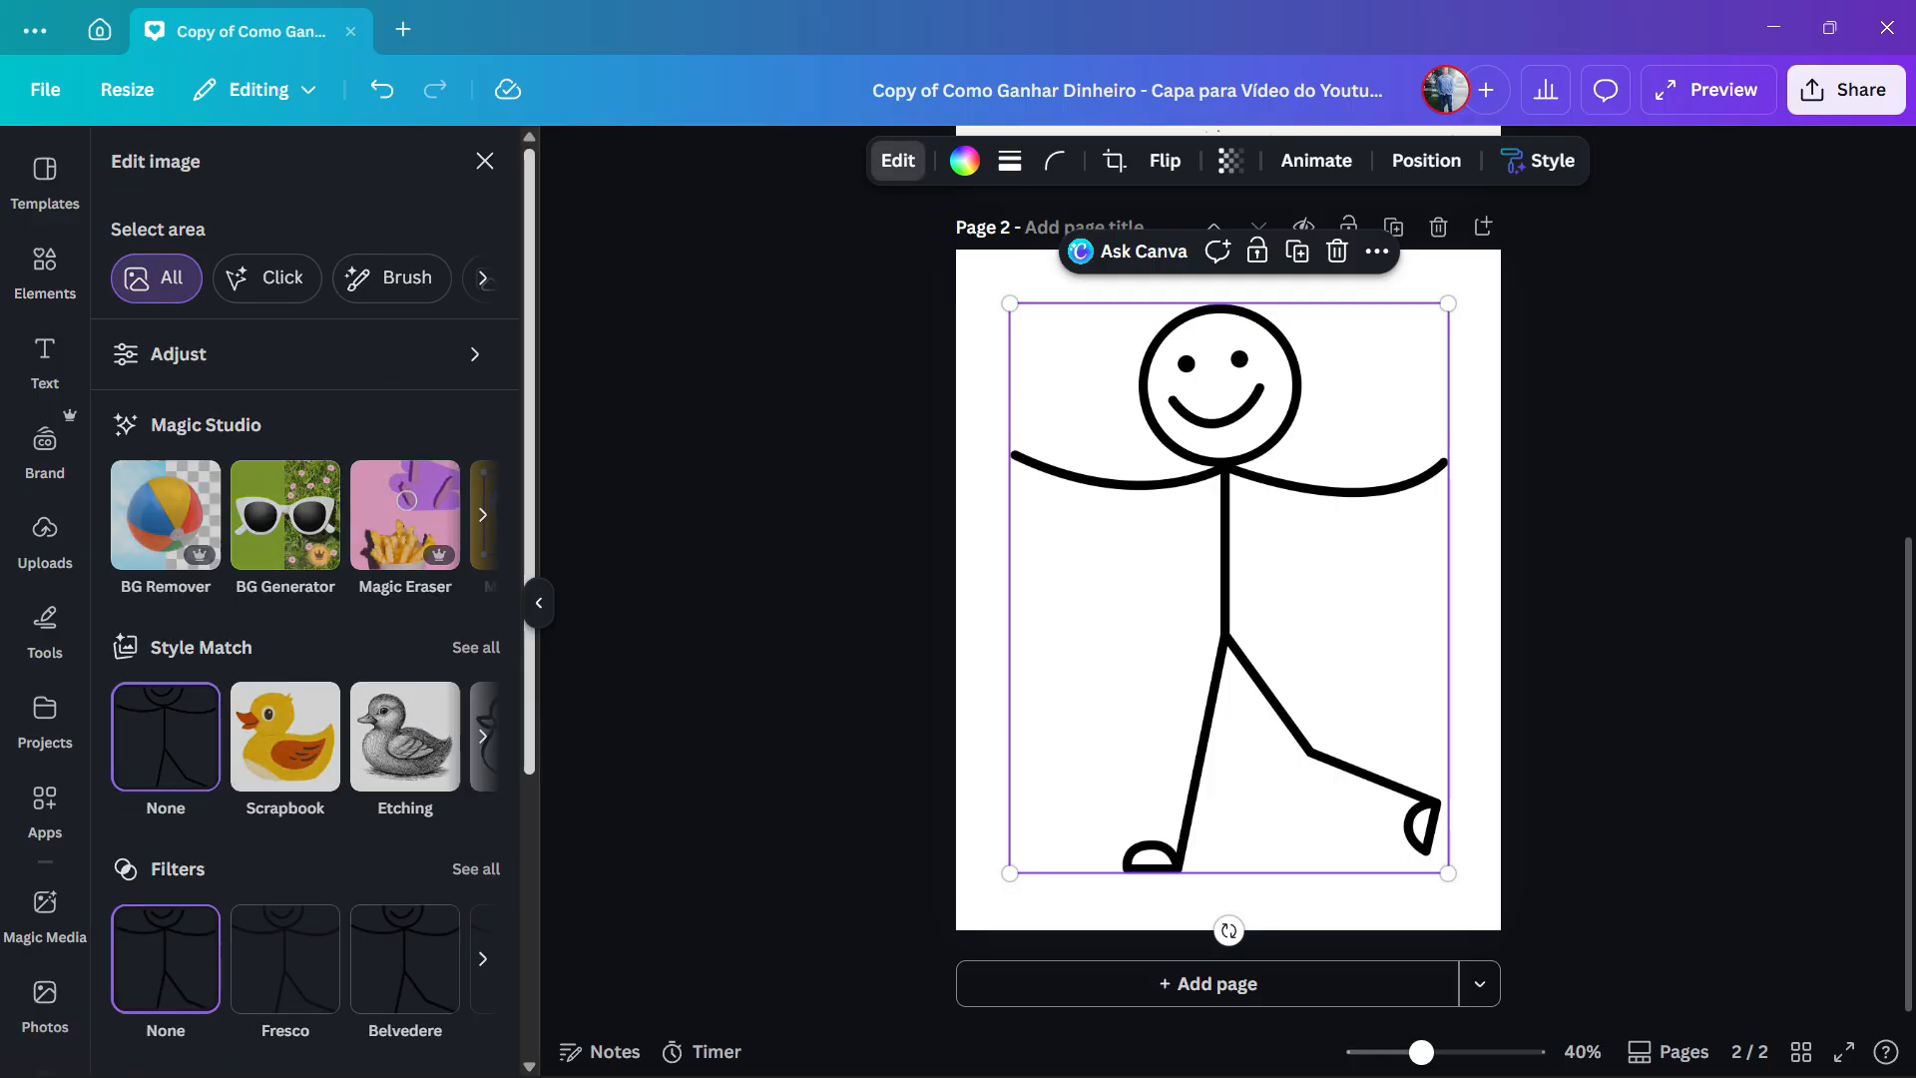
left_click(483, 515)
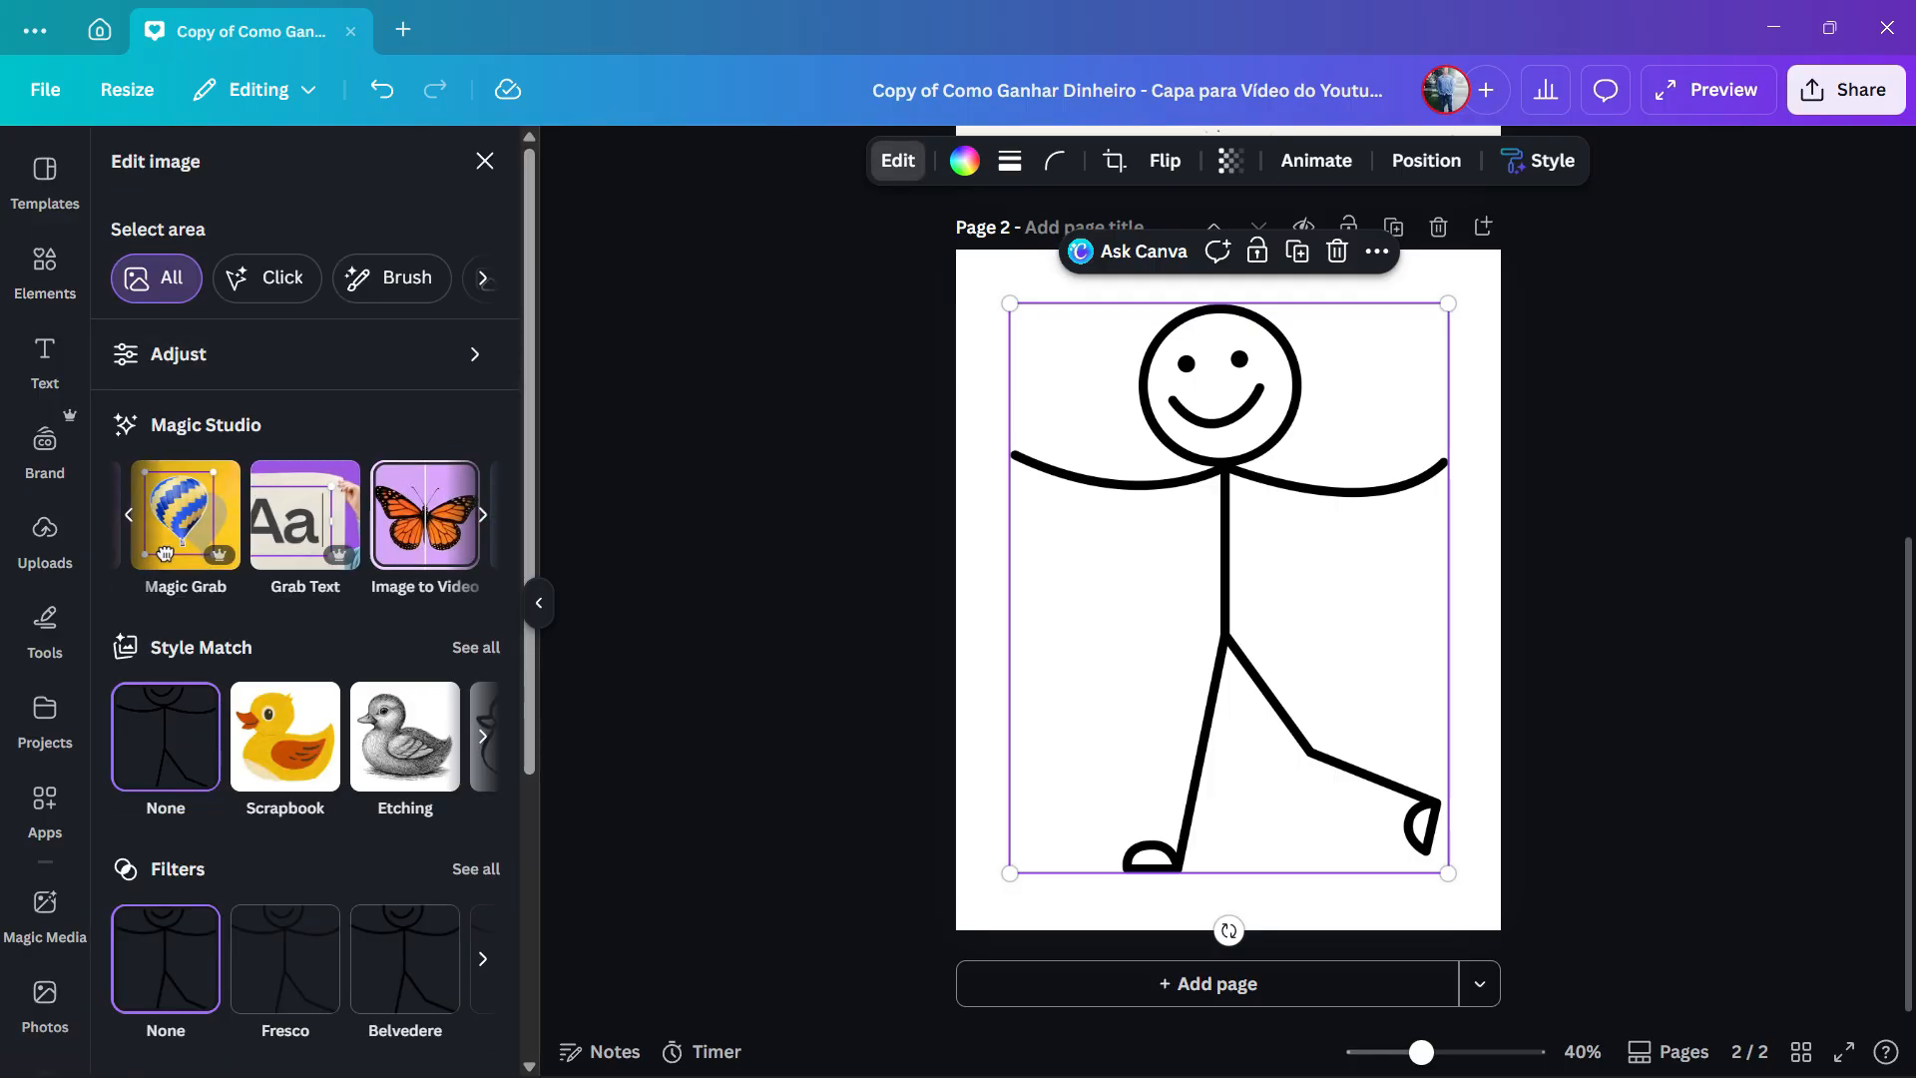
left_click(423, 517)
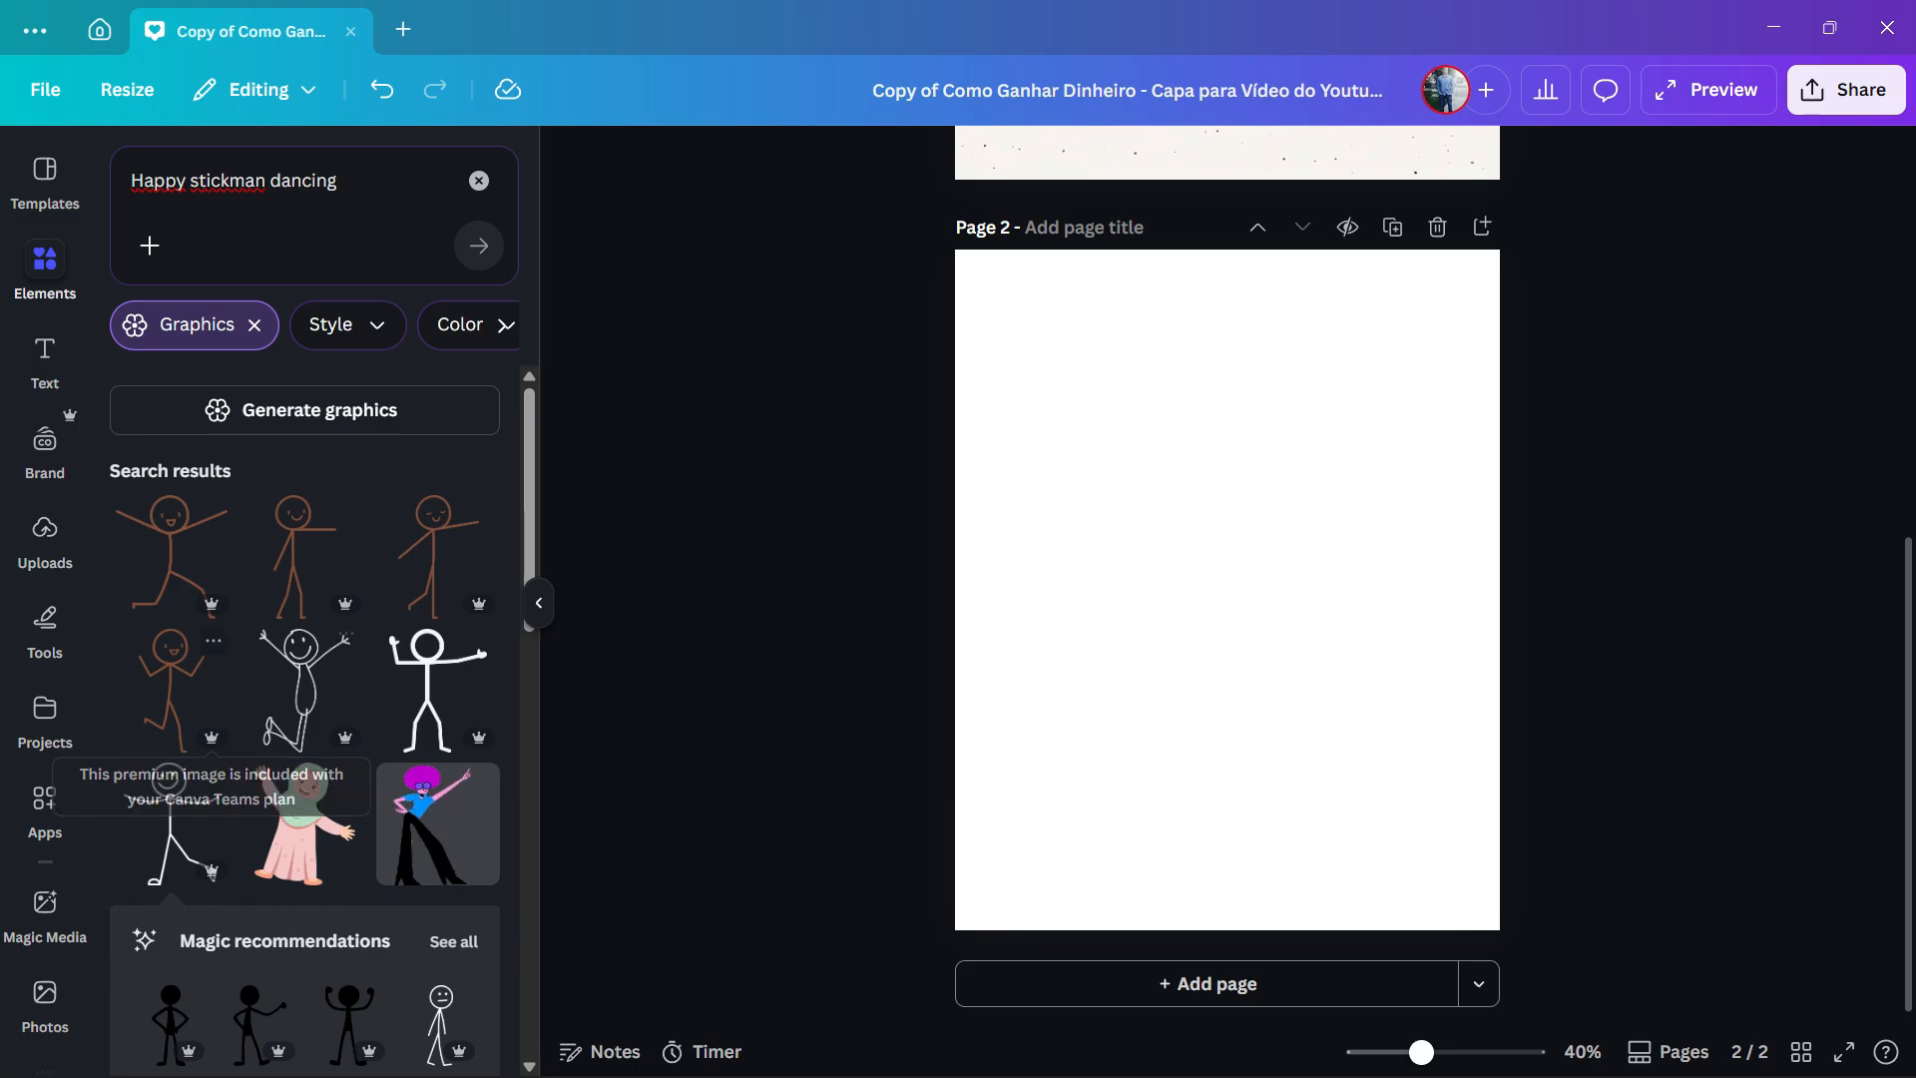
- Browse the stickman graphics for a non-premium one and place the thick black faceless stickman on page 2
scroll(299, 619, "down", 3)
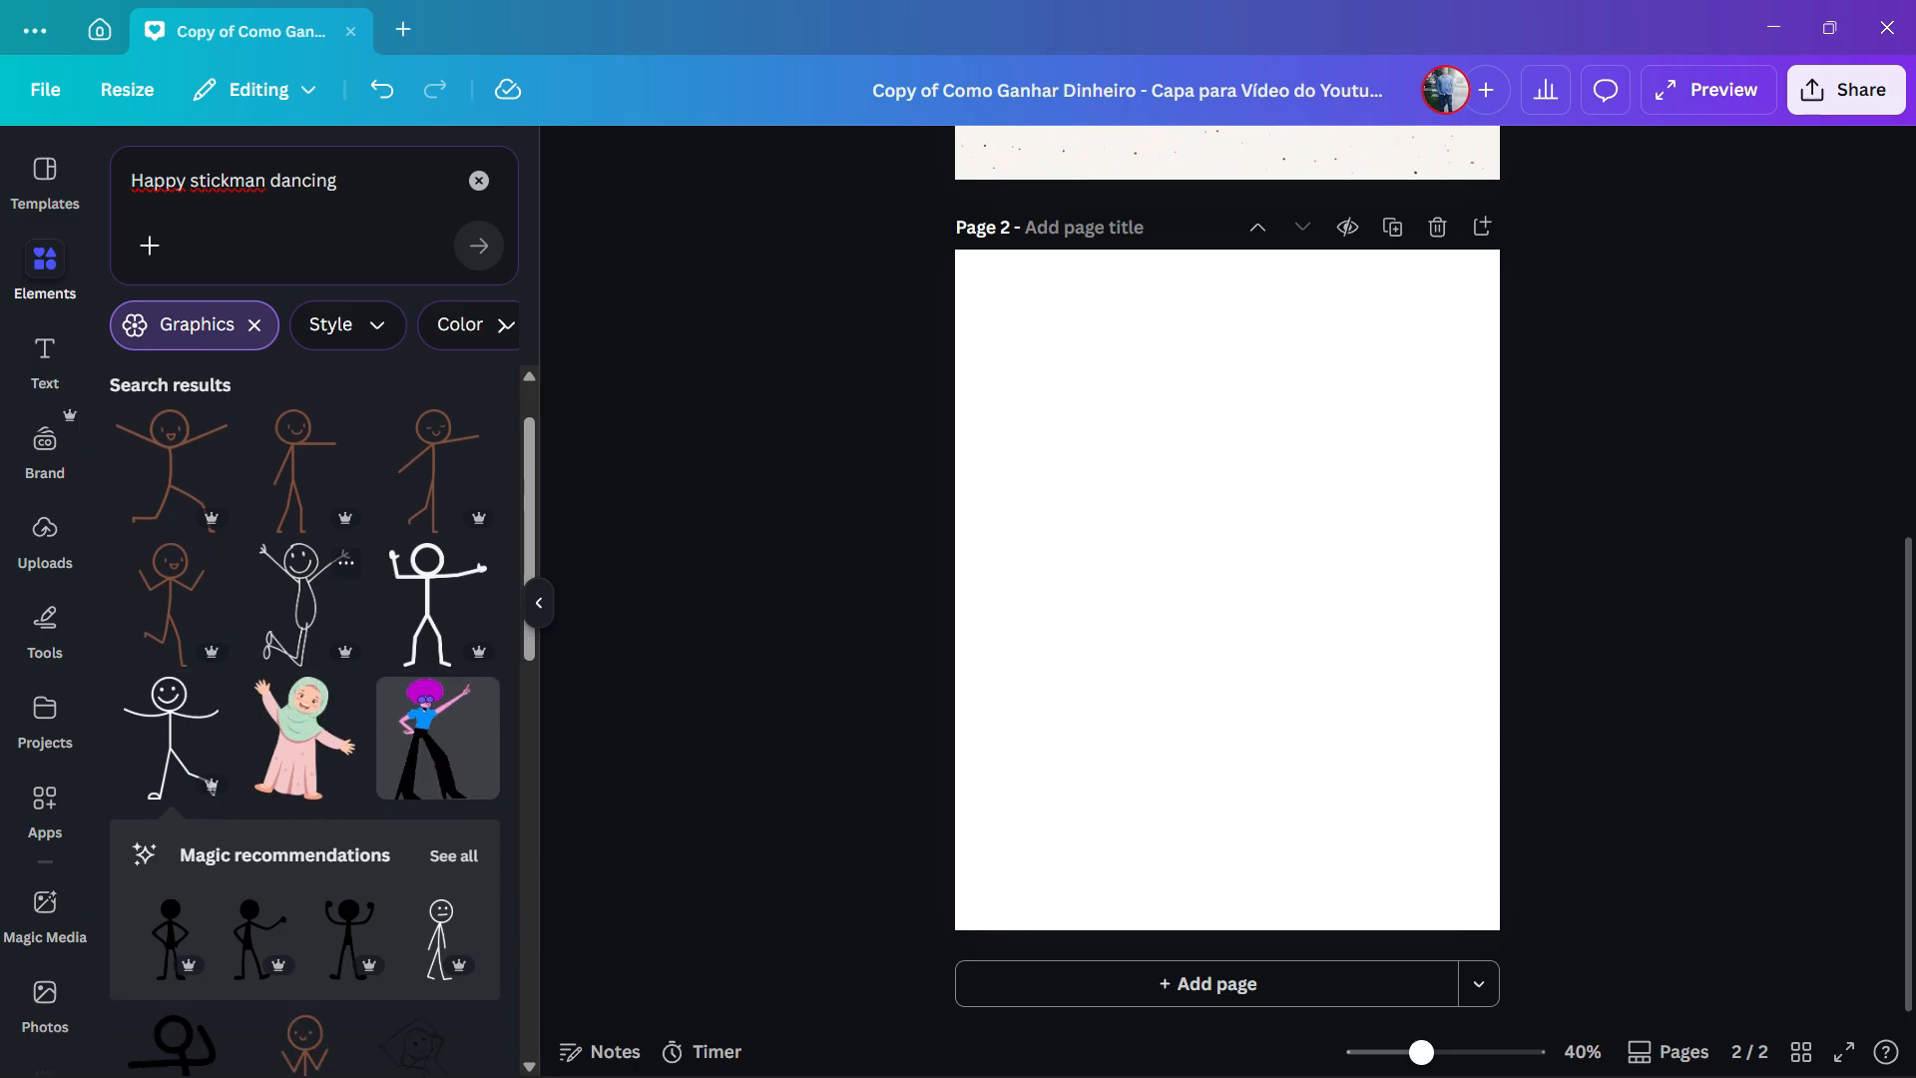
scroll(299, 569, "up", 3)
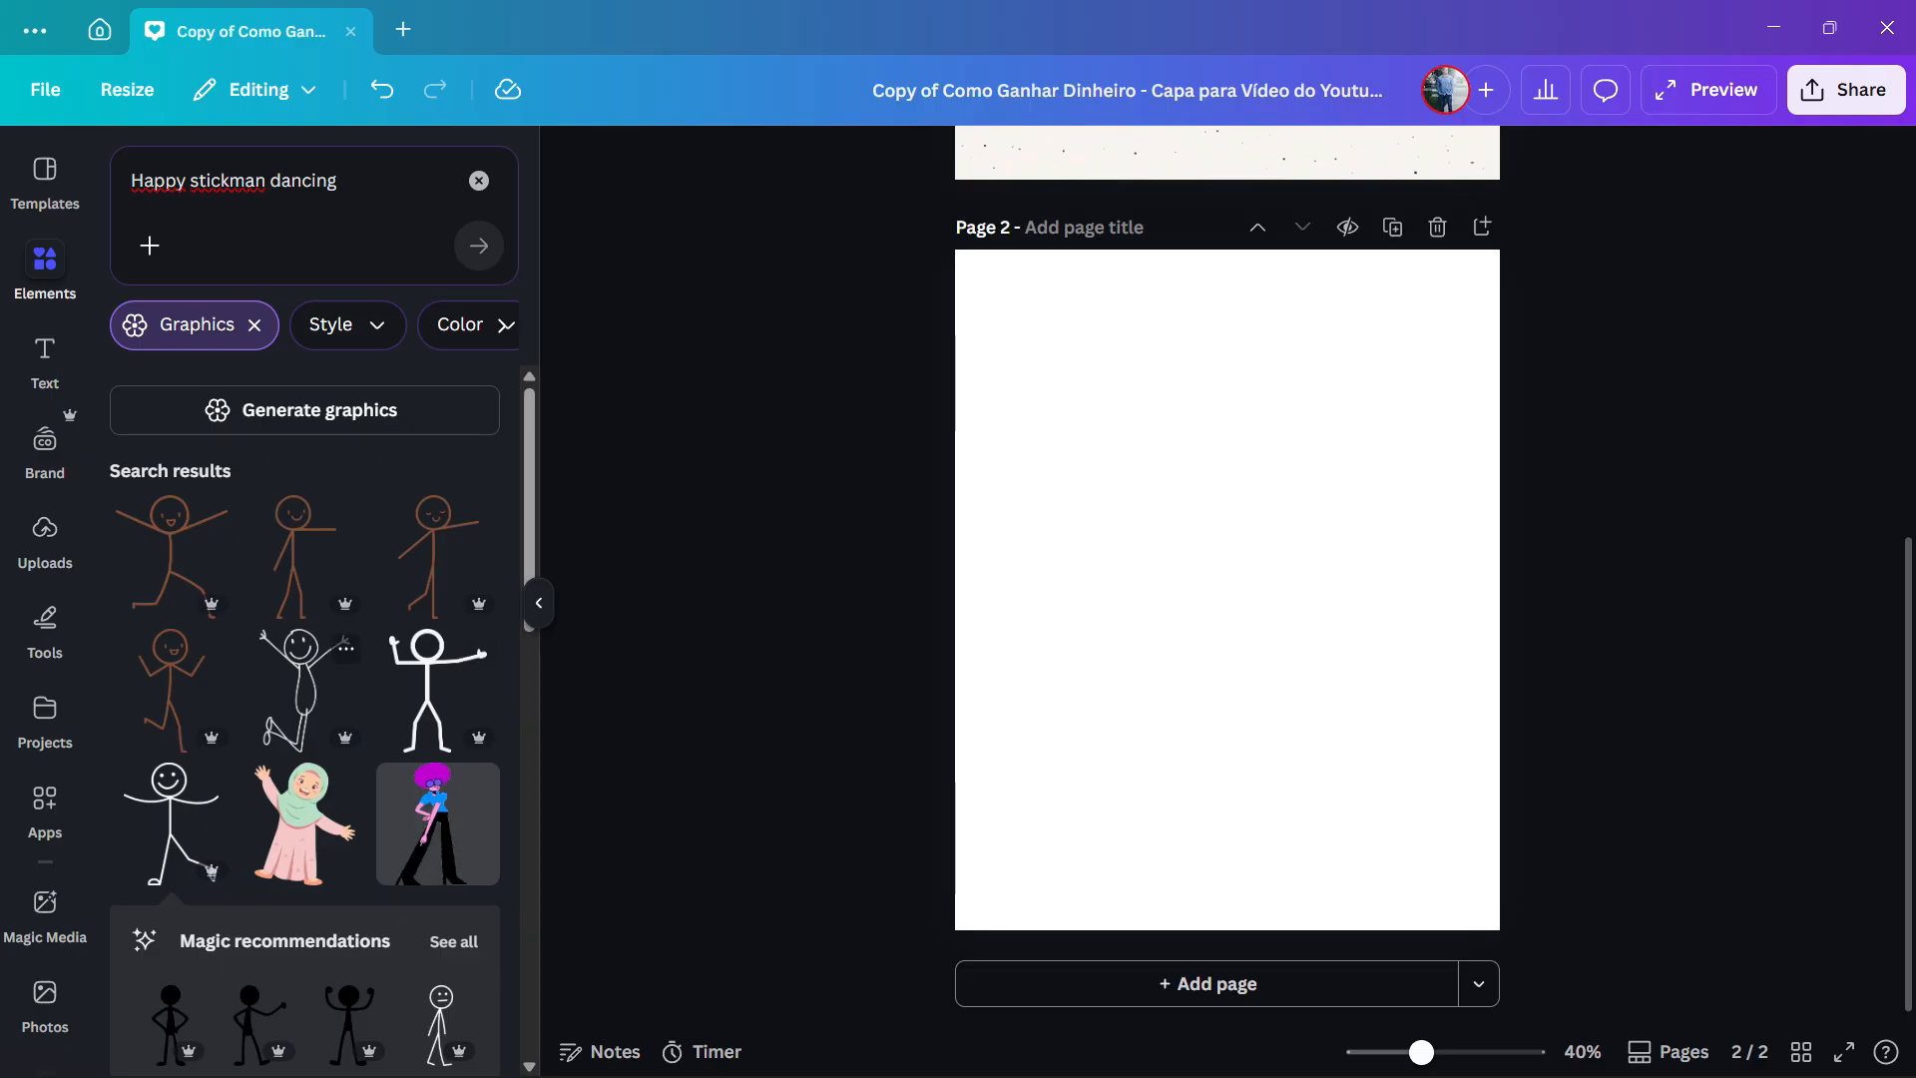
scroll(299, 559, "down", 6)
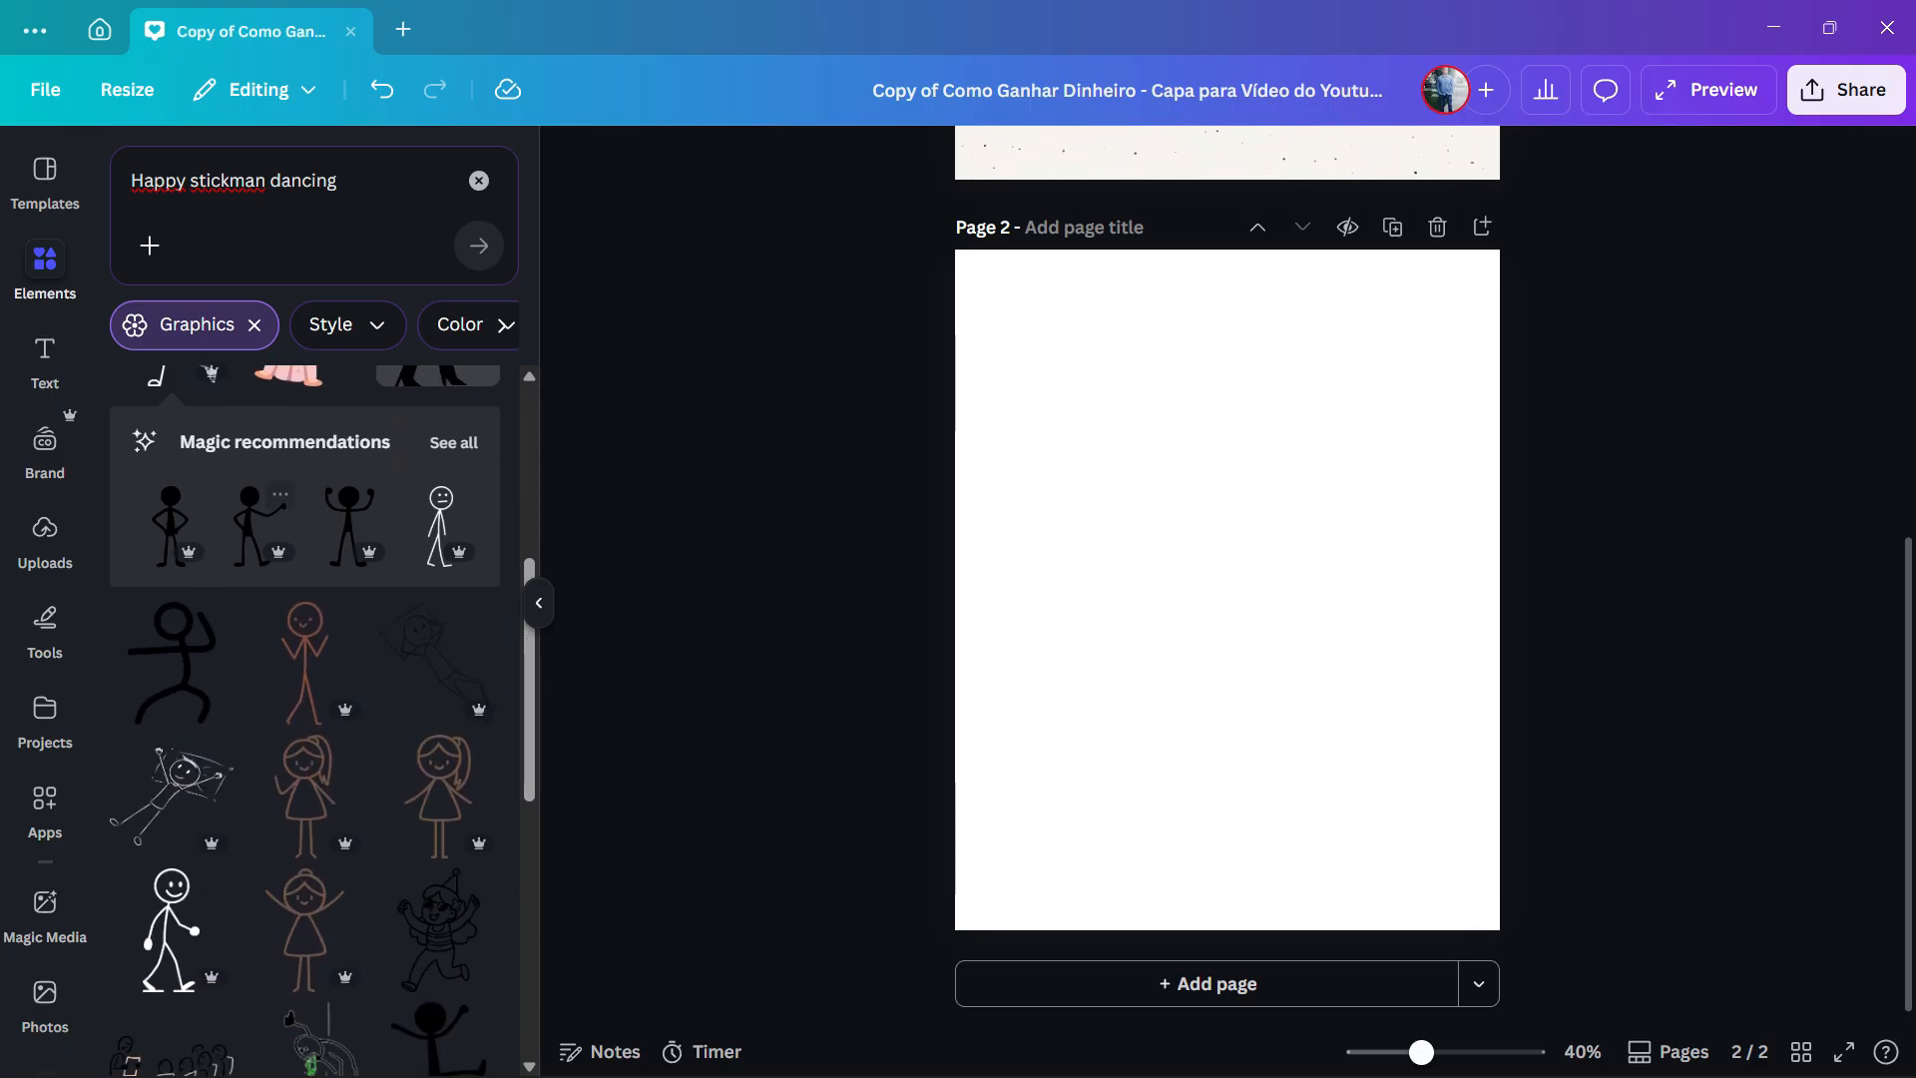
scroll(299, 619, "down", 3)
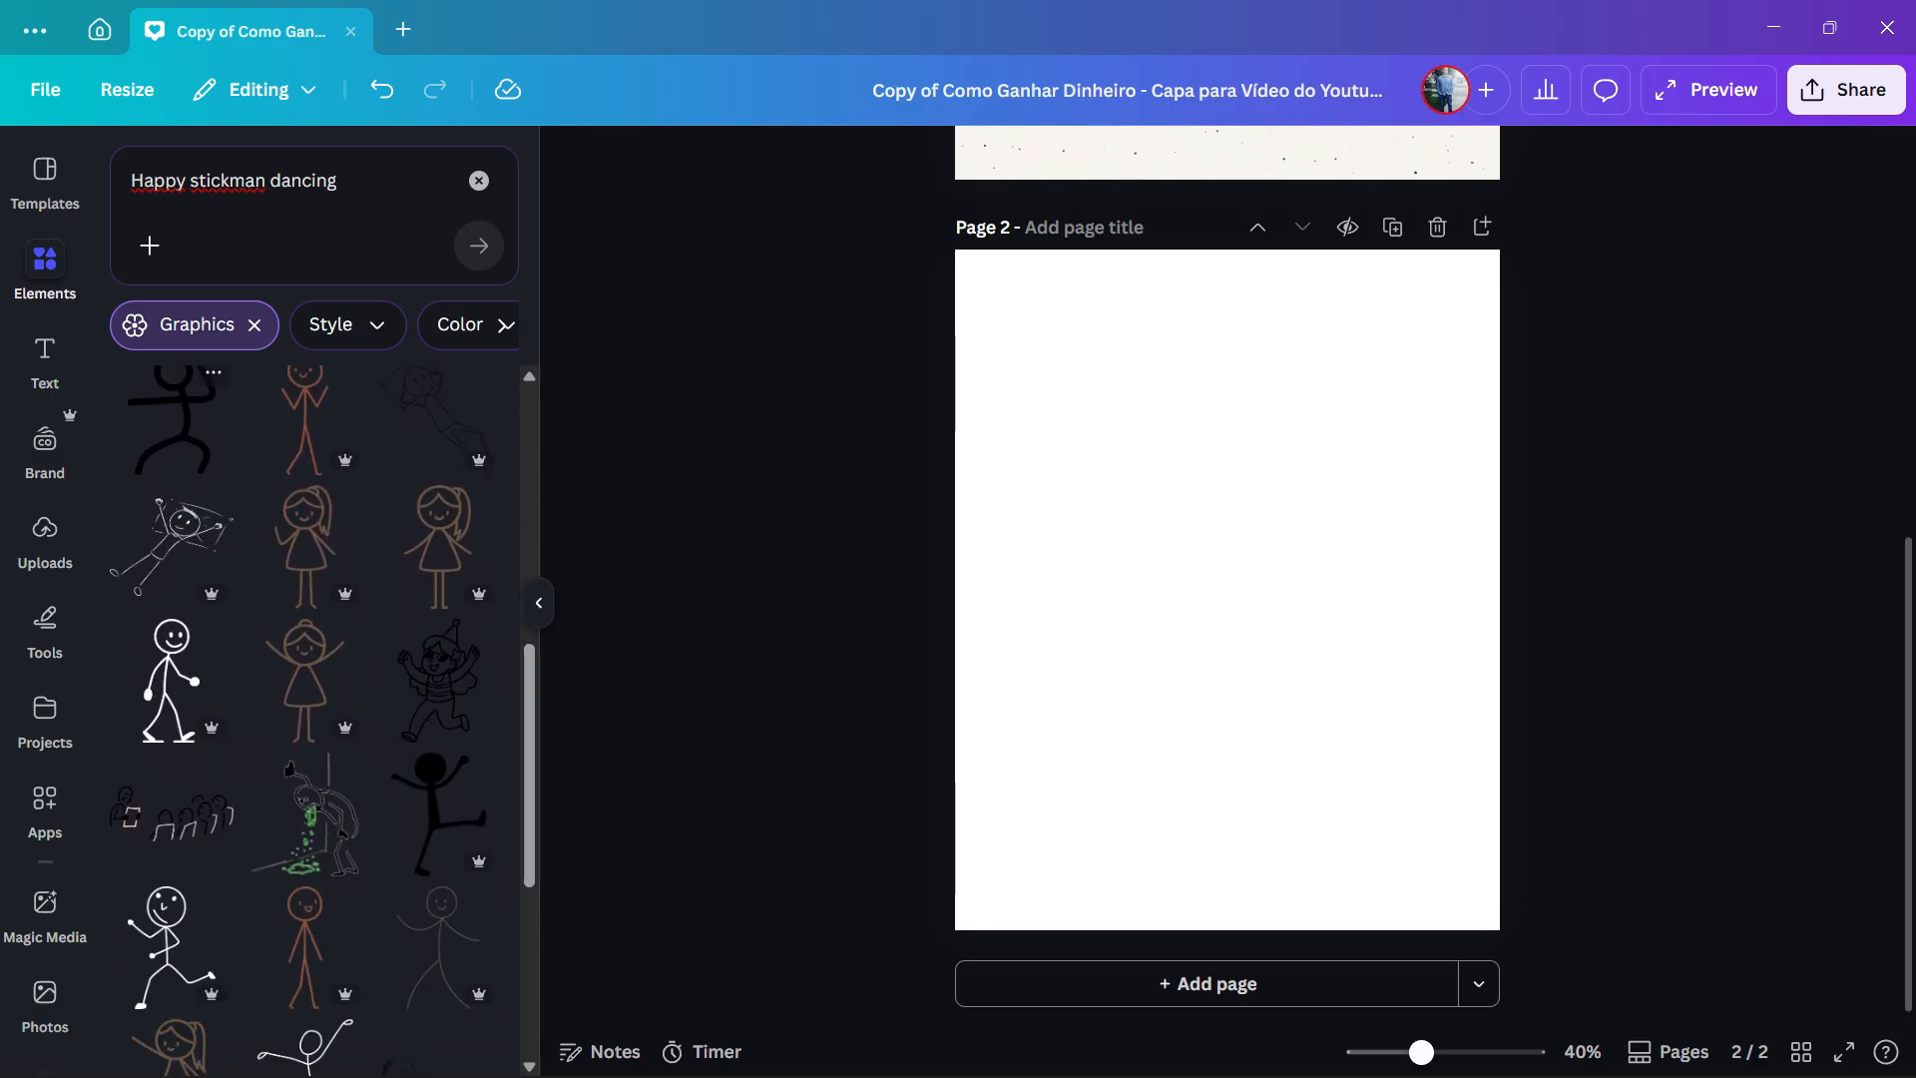
scroll(305, 558, "up", 3)
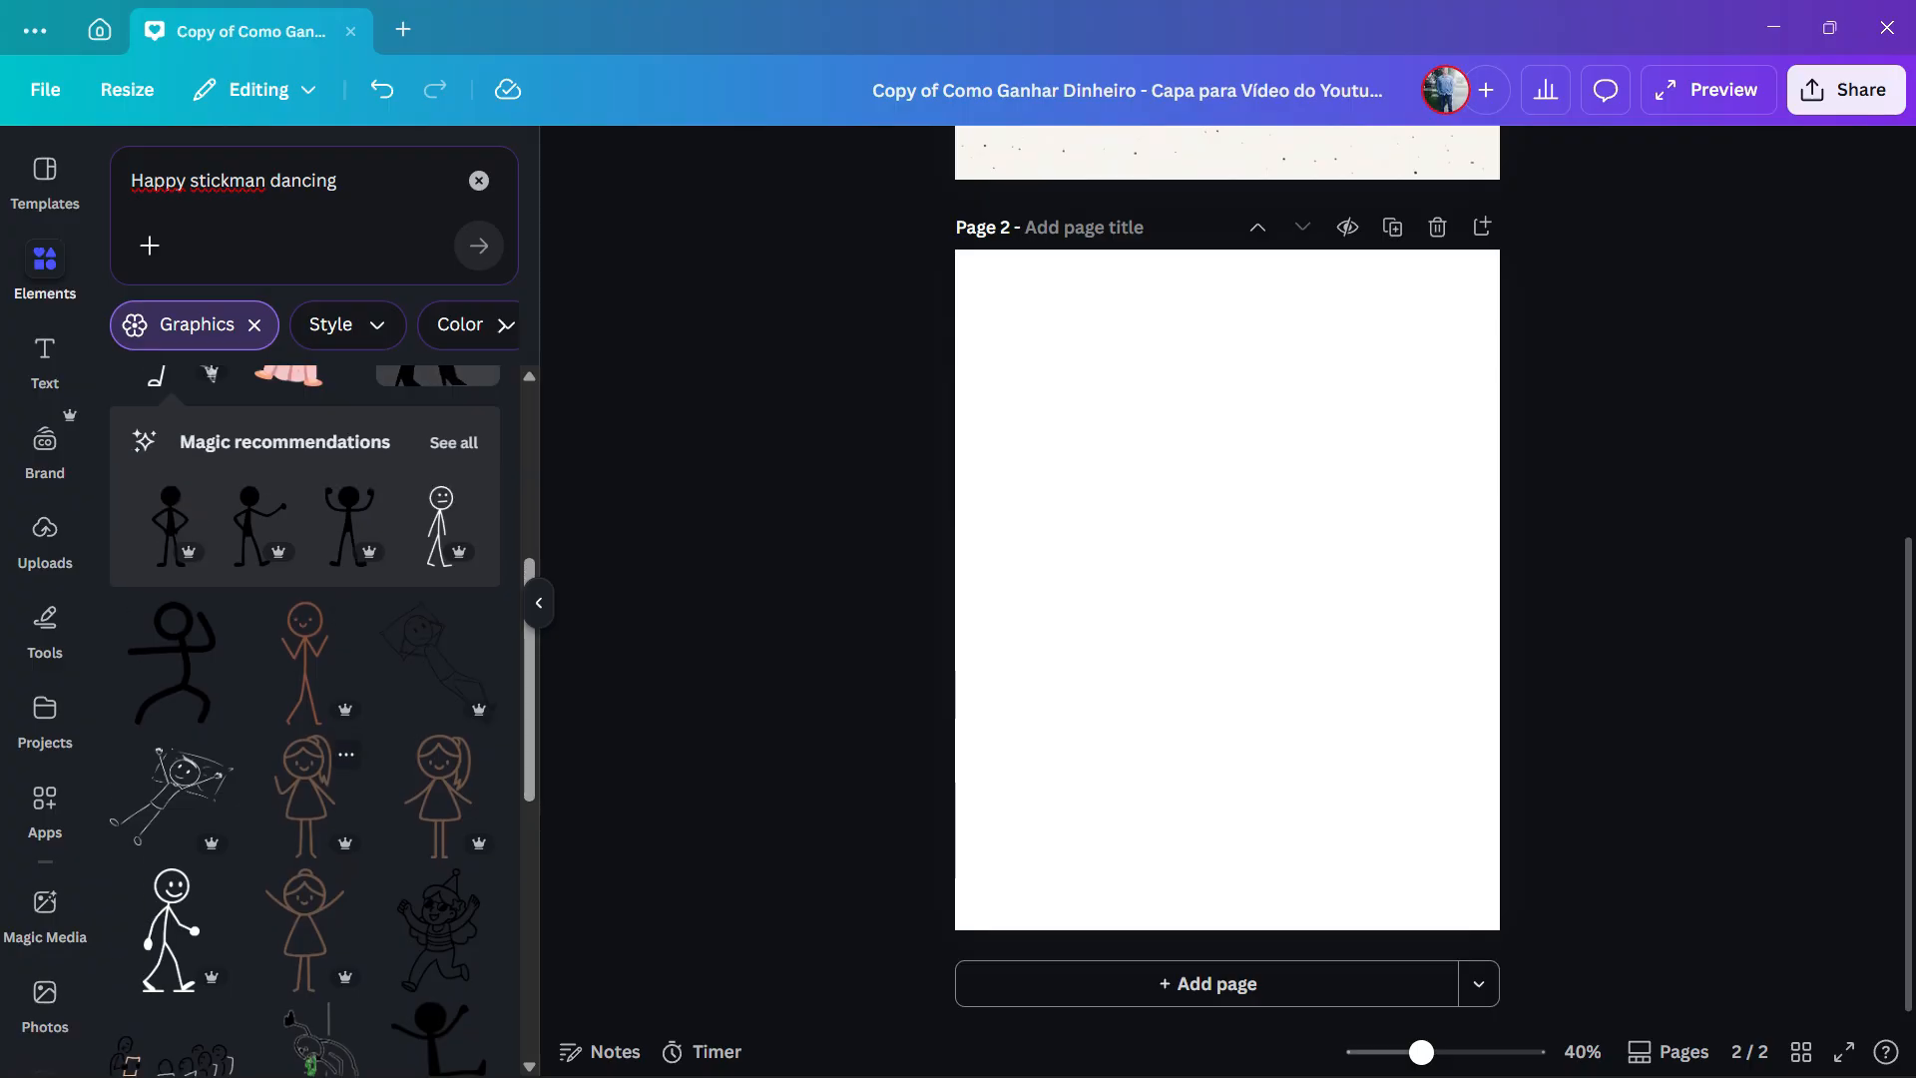
left_click(172, 661)
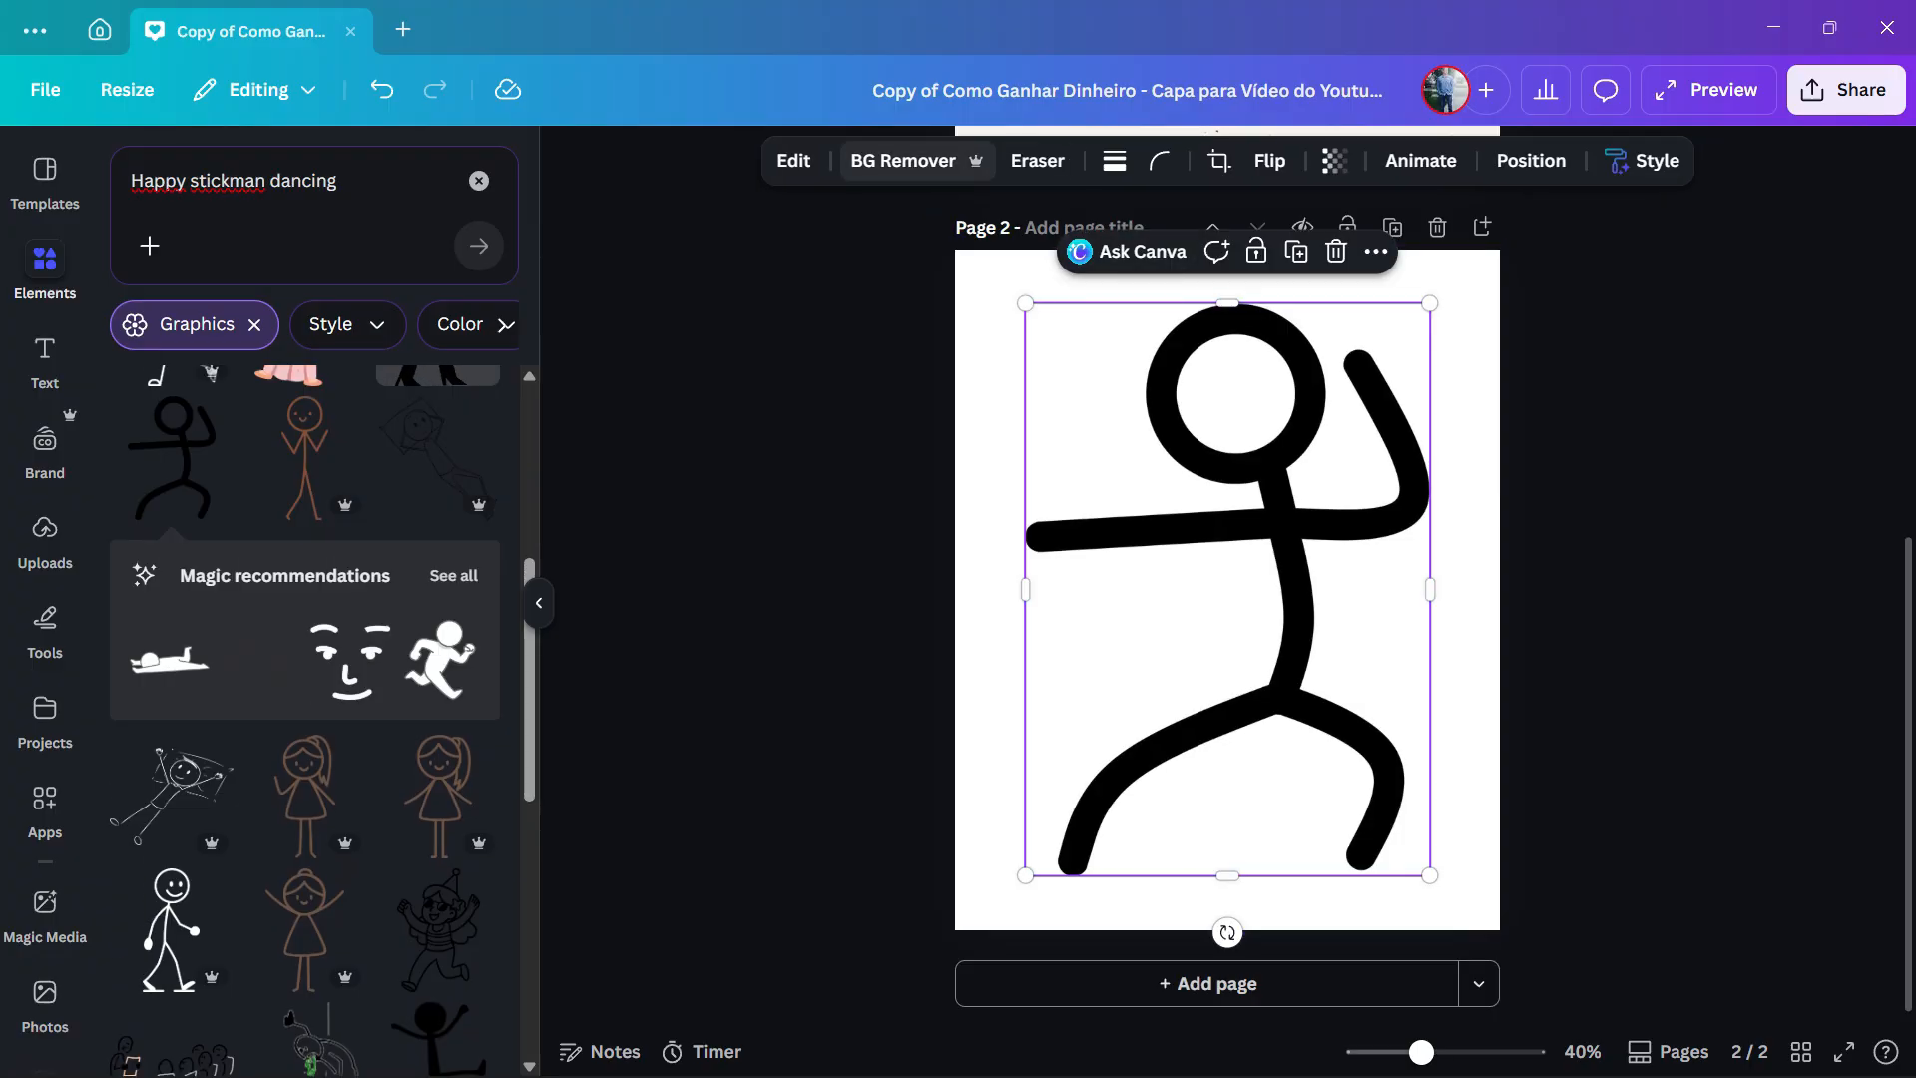
- Generate a 5 second Image to Video clip of the black stickman with the custom prompt "Happy stickman dancing" and add it to the design
left_click(794, 160)
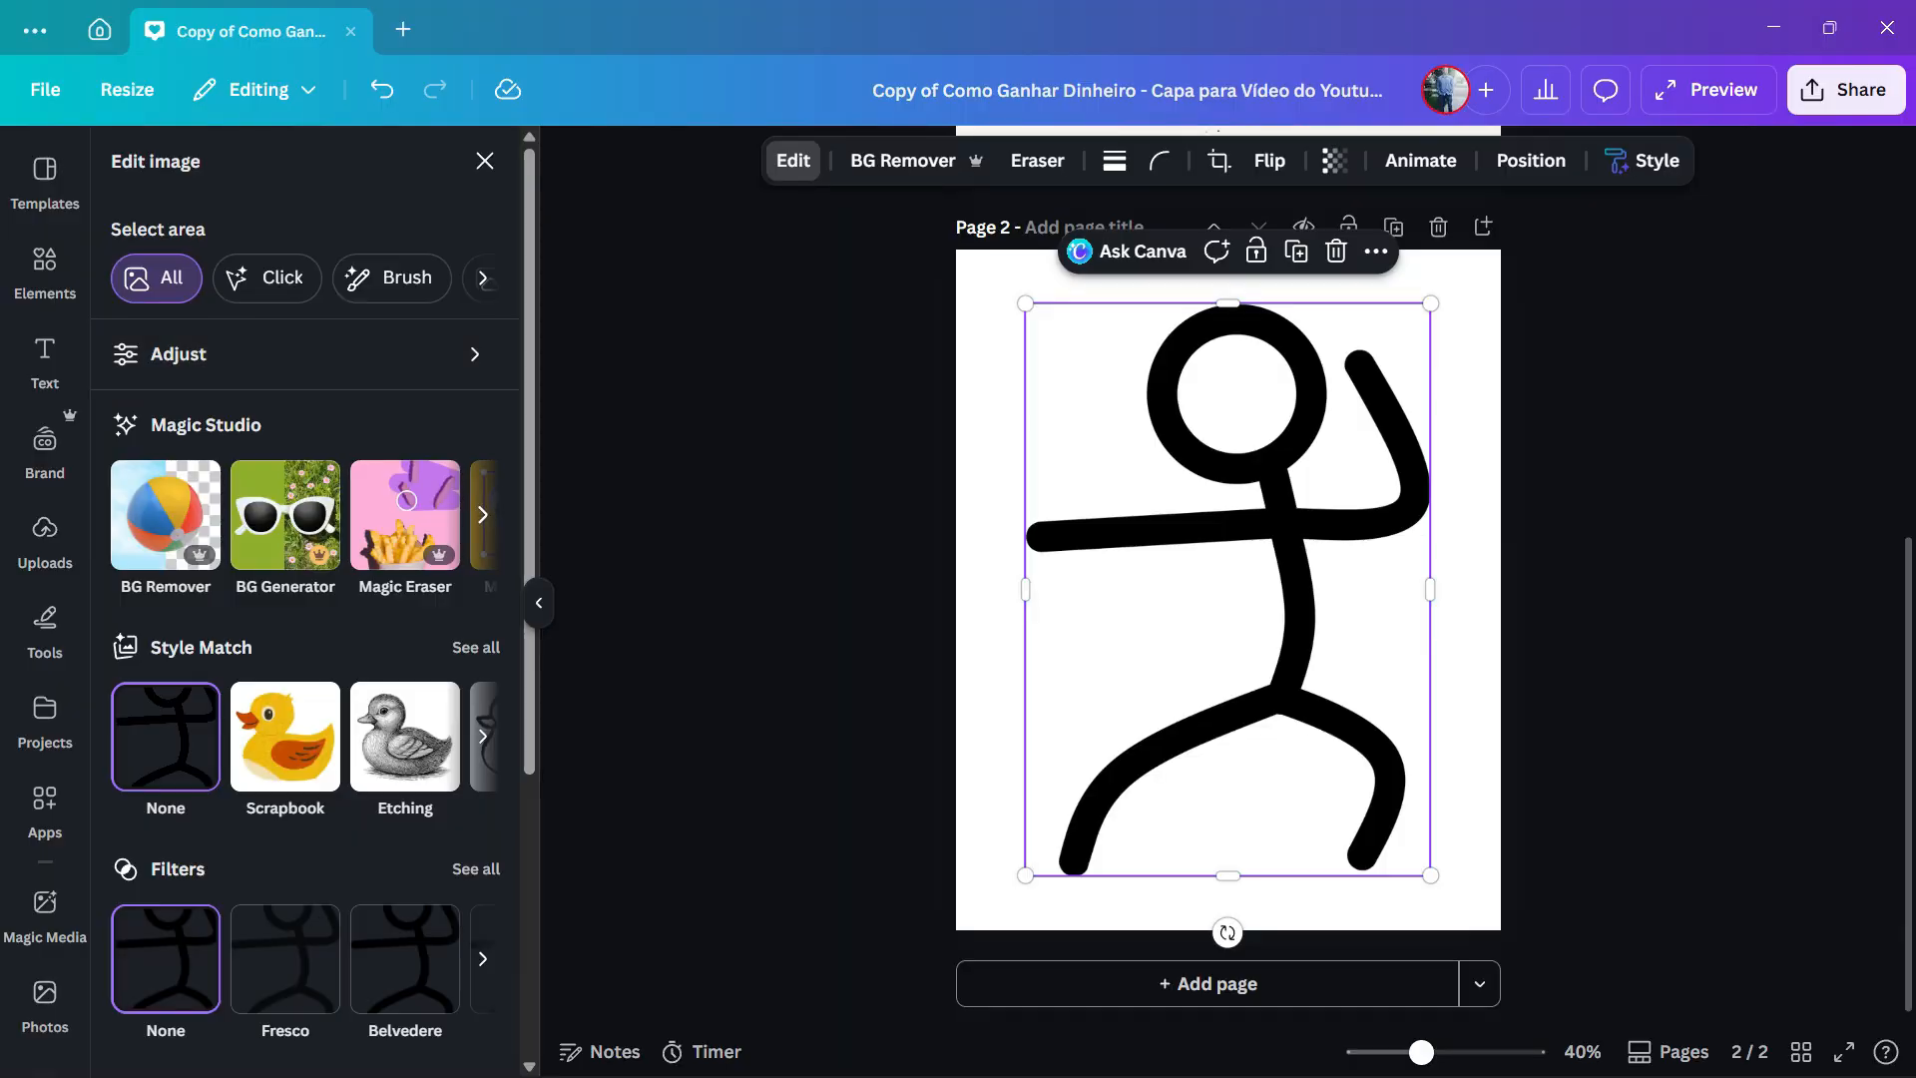
left_click(483, 515)
left_click(427, 517)
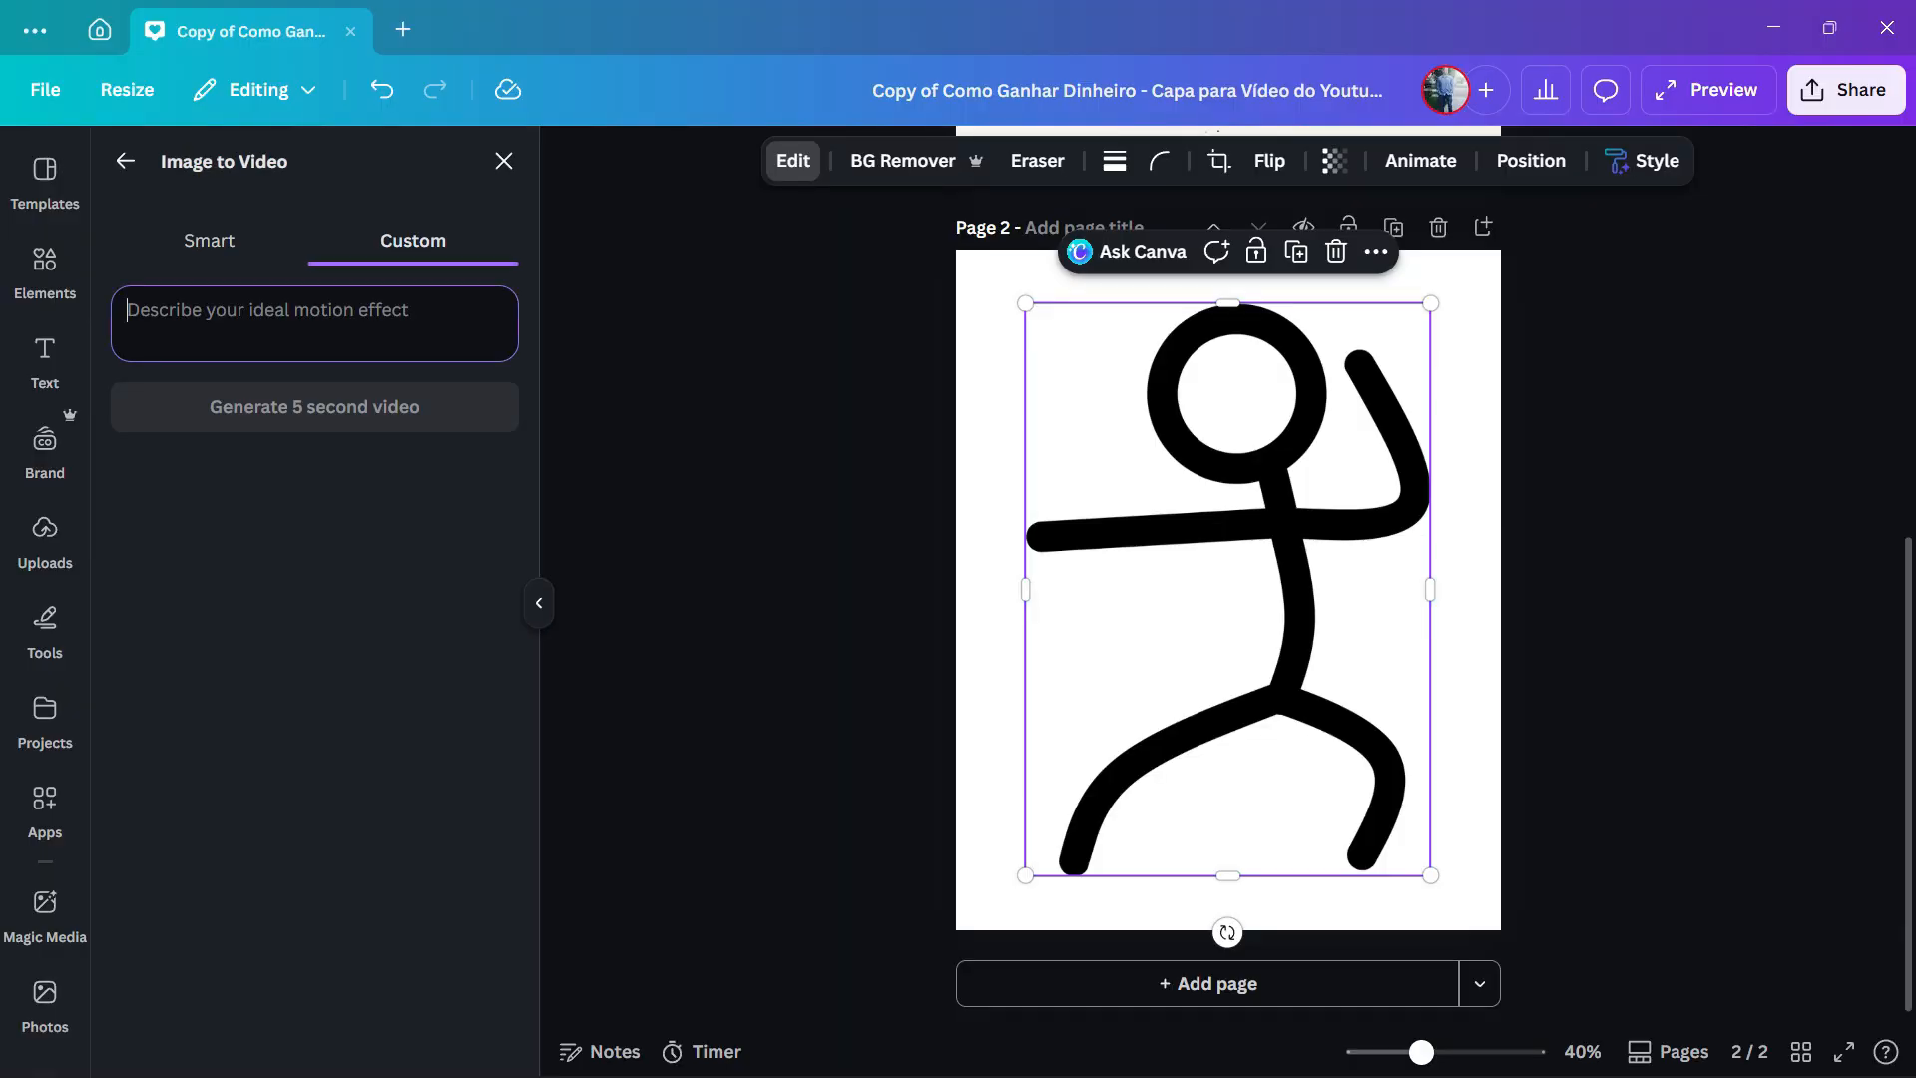
type("Happy stickman dancing")
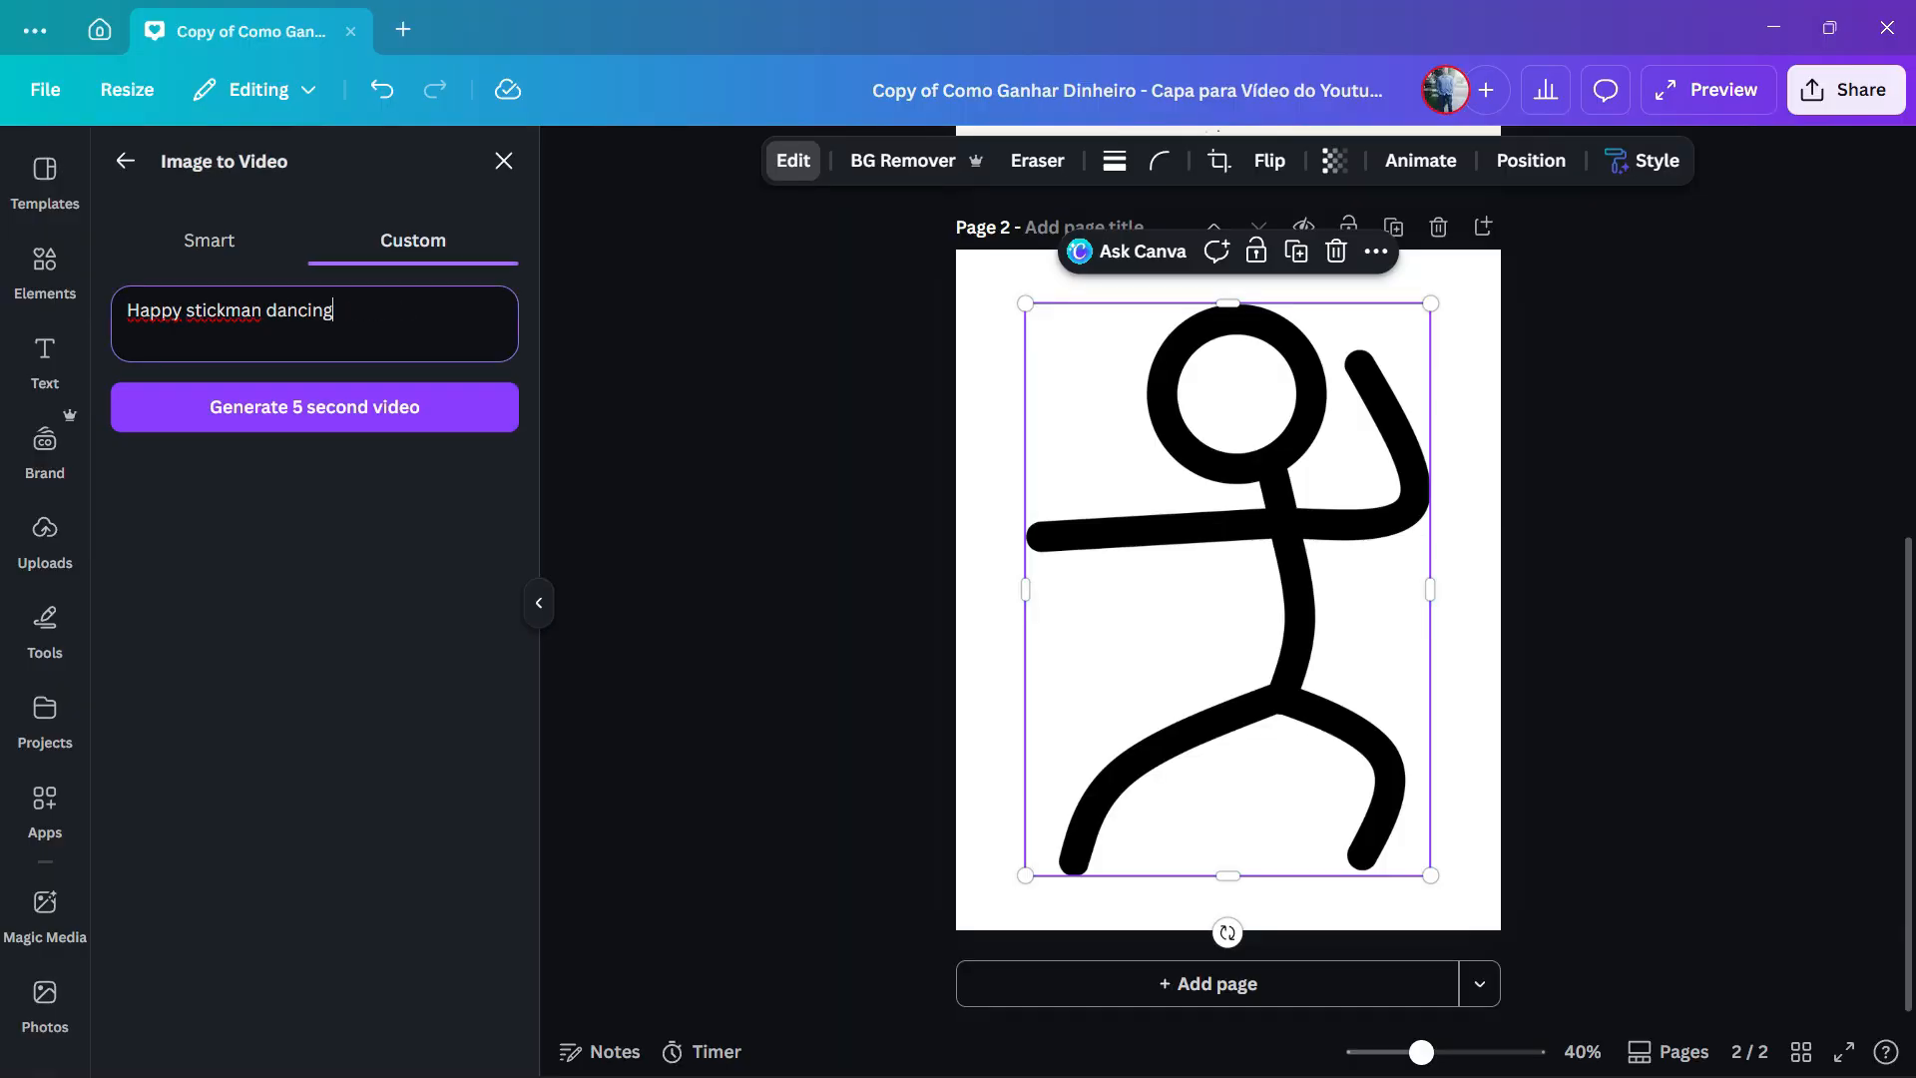
left_click(314, 407)
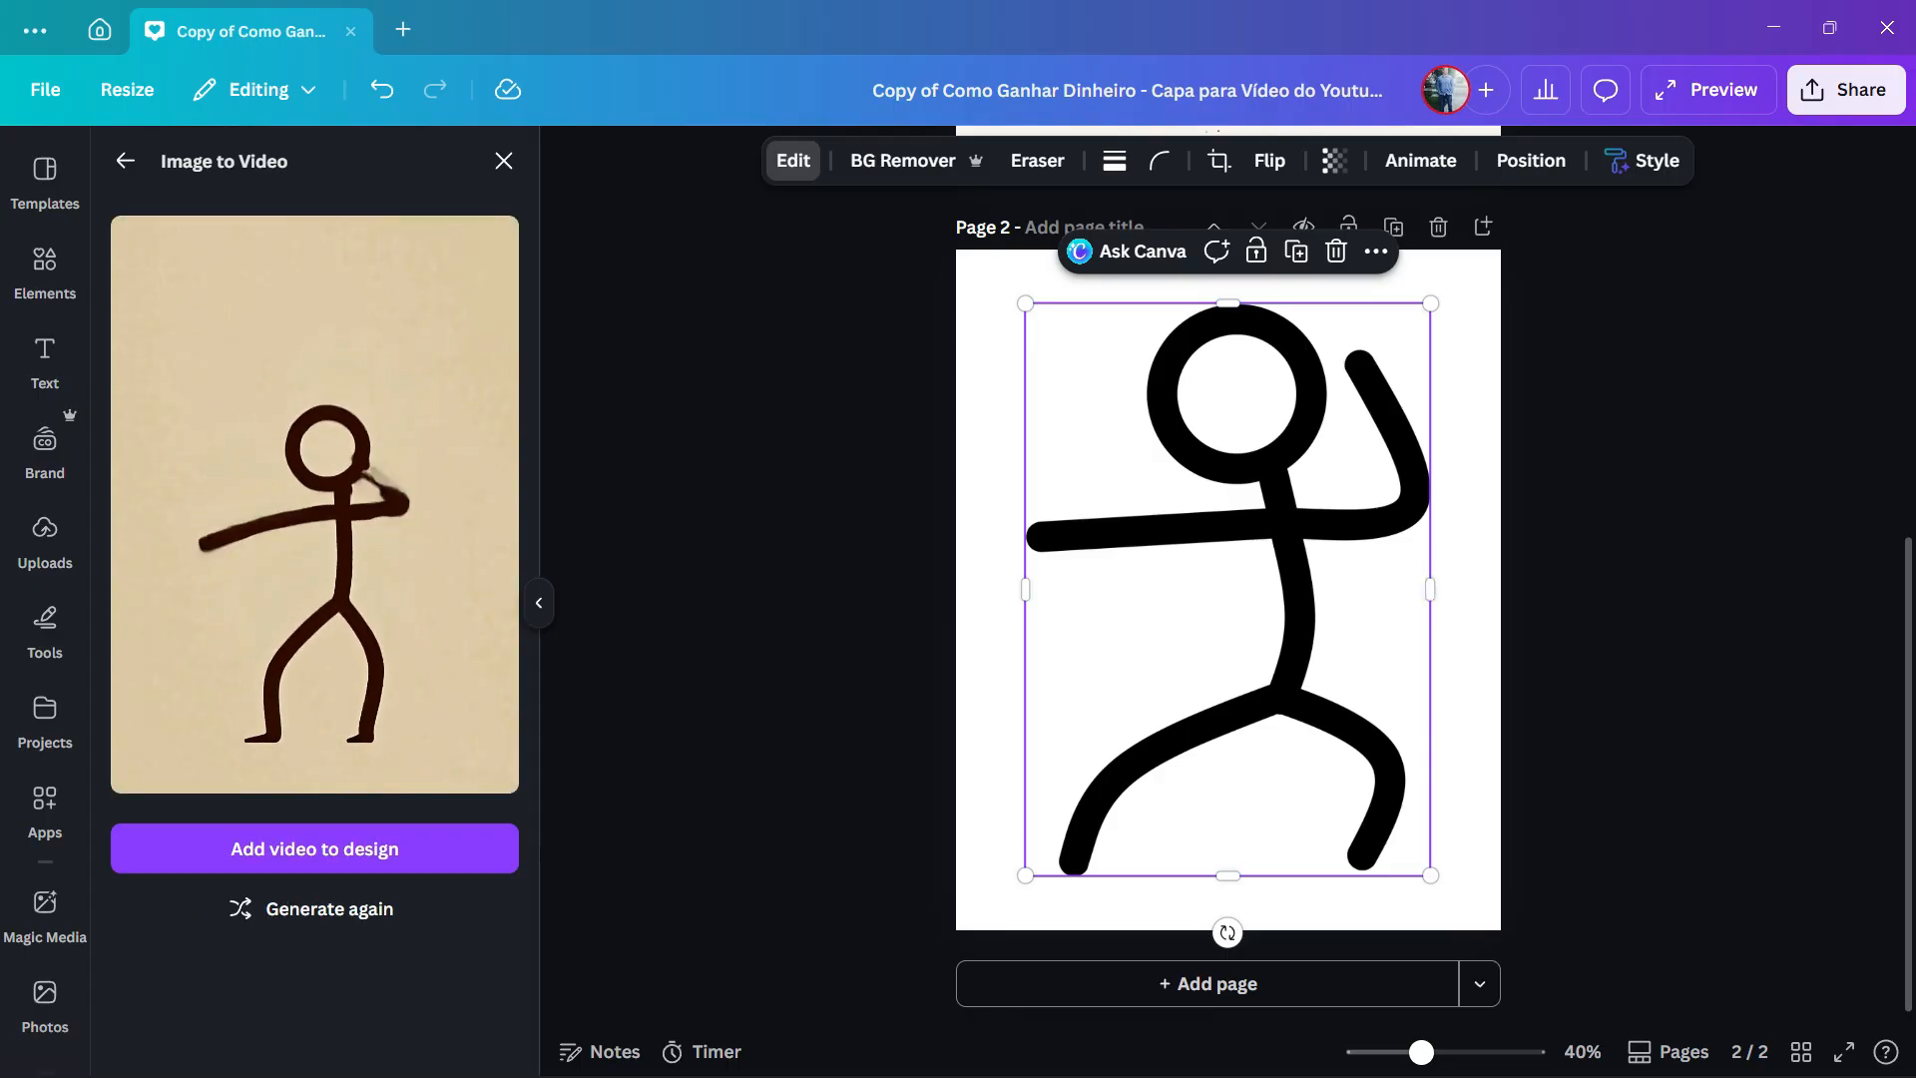
left_click(315, 849)
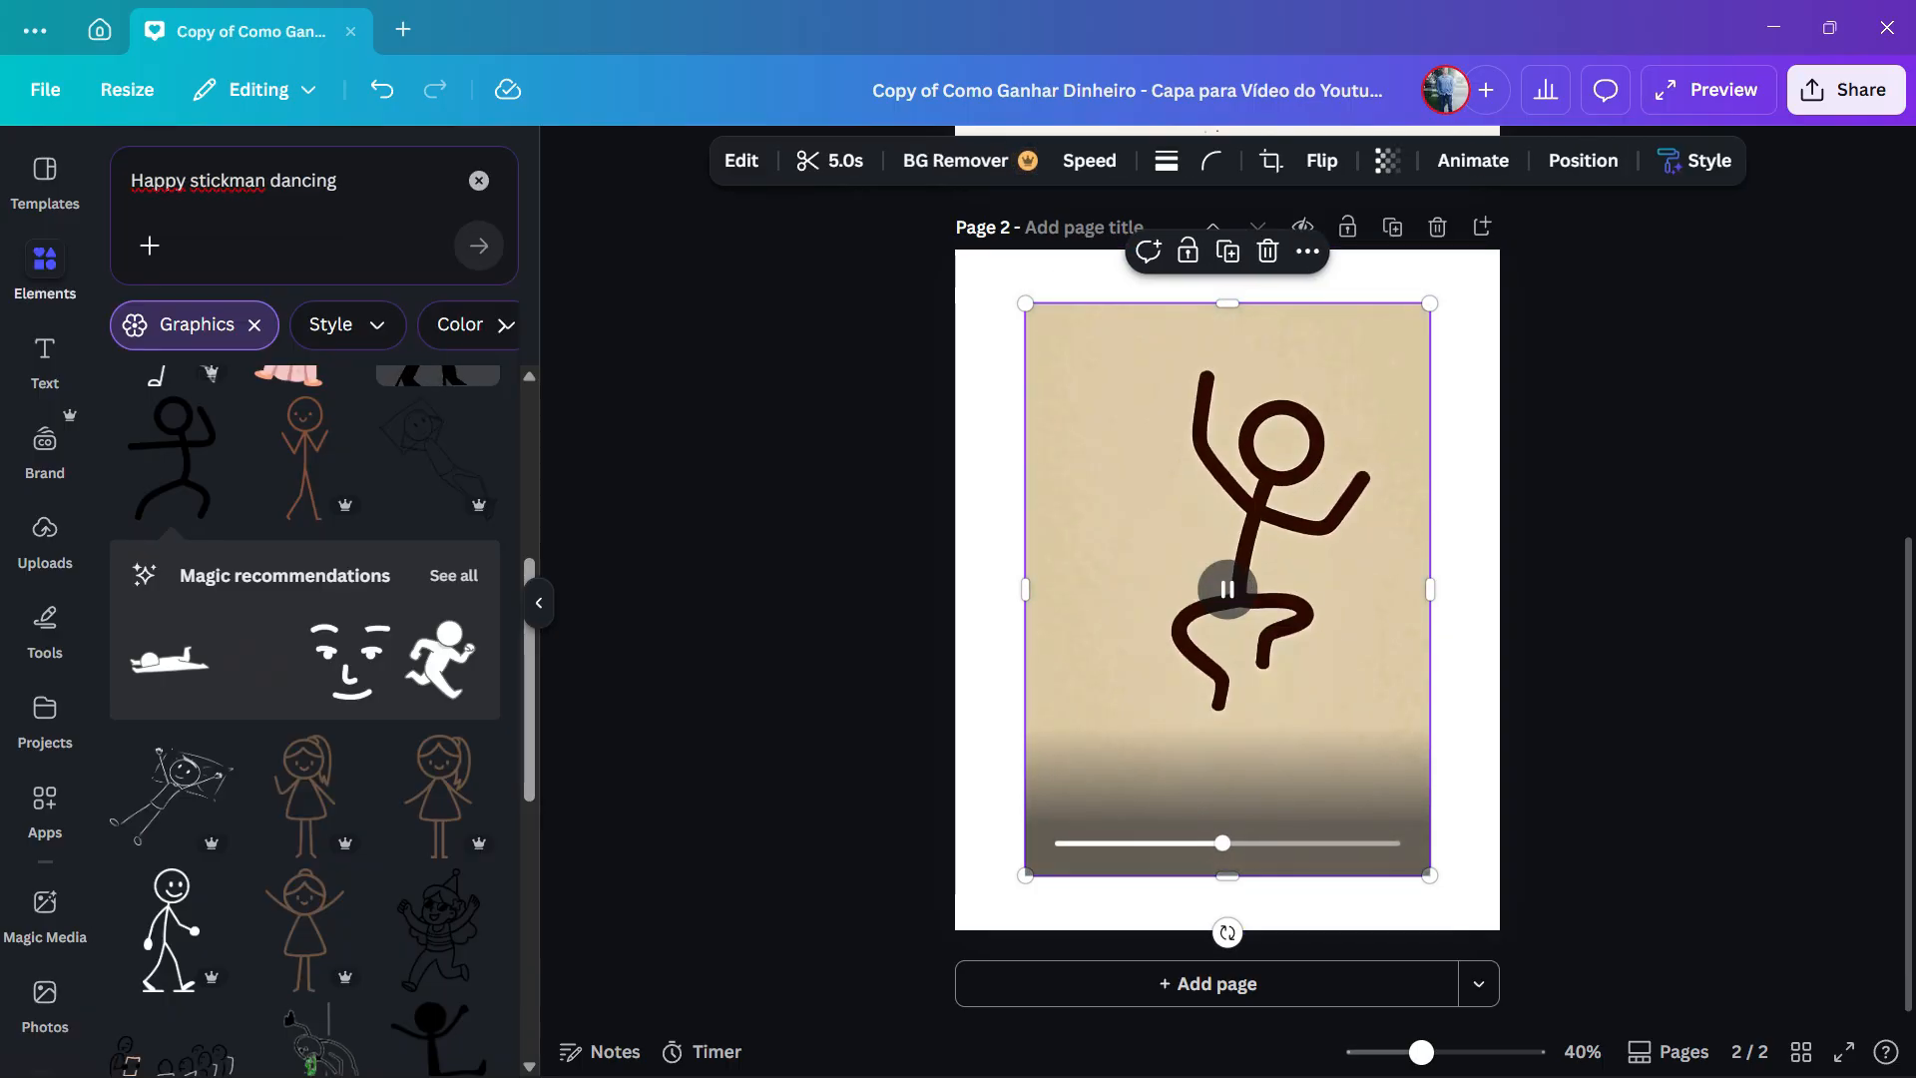
- Delete the generated stickman video from page 2 and clear the elements search for a new query
key("Delete")
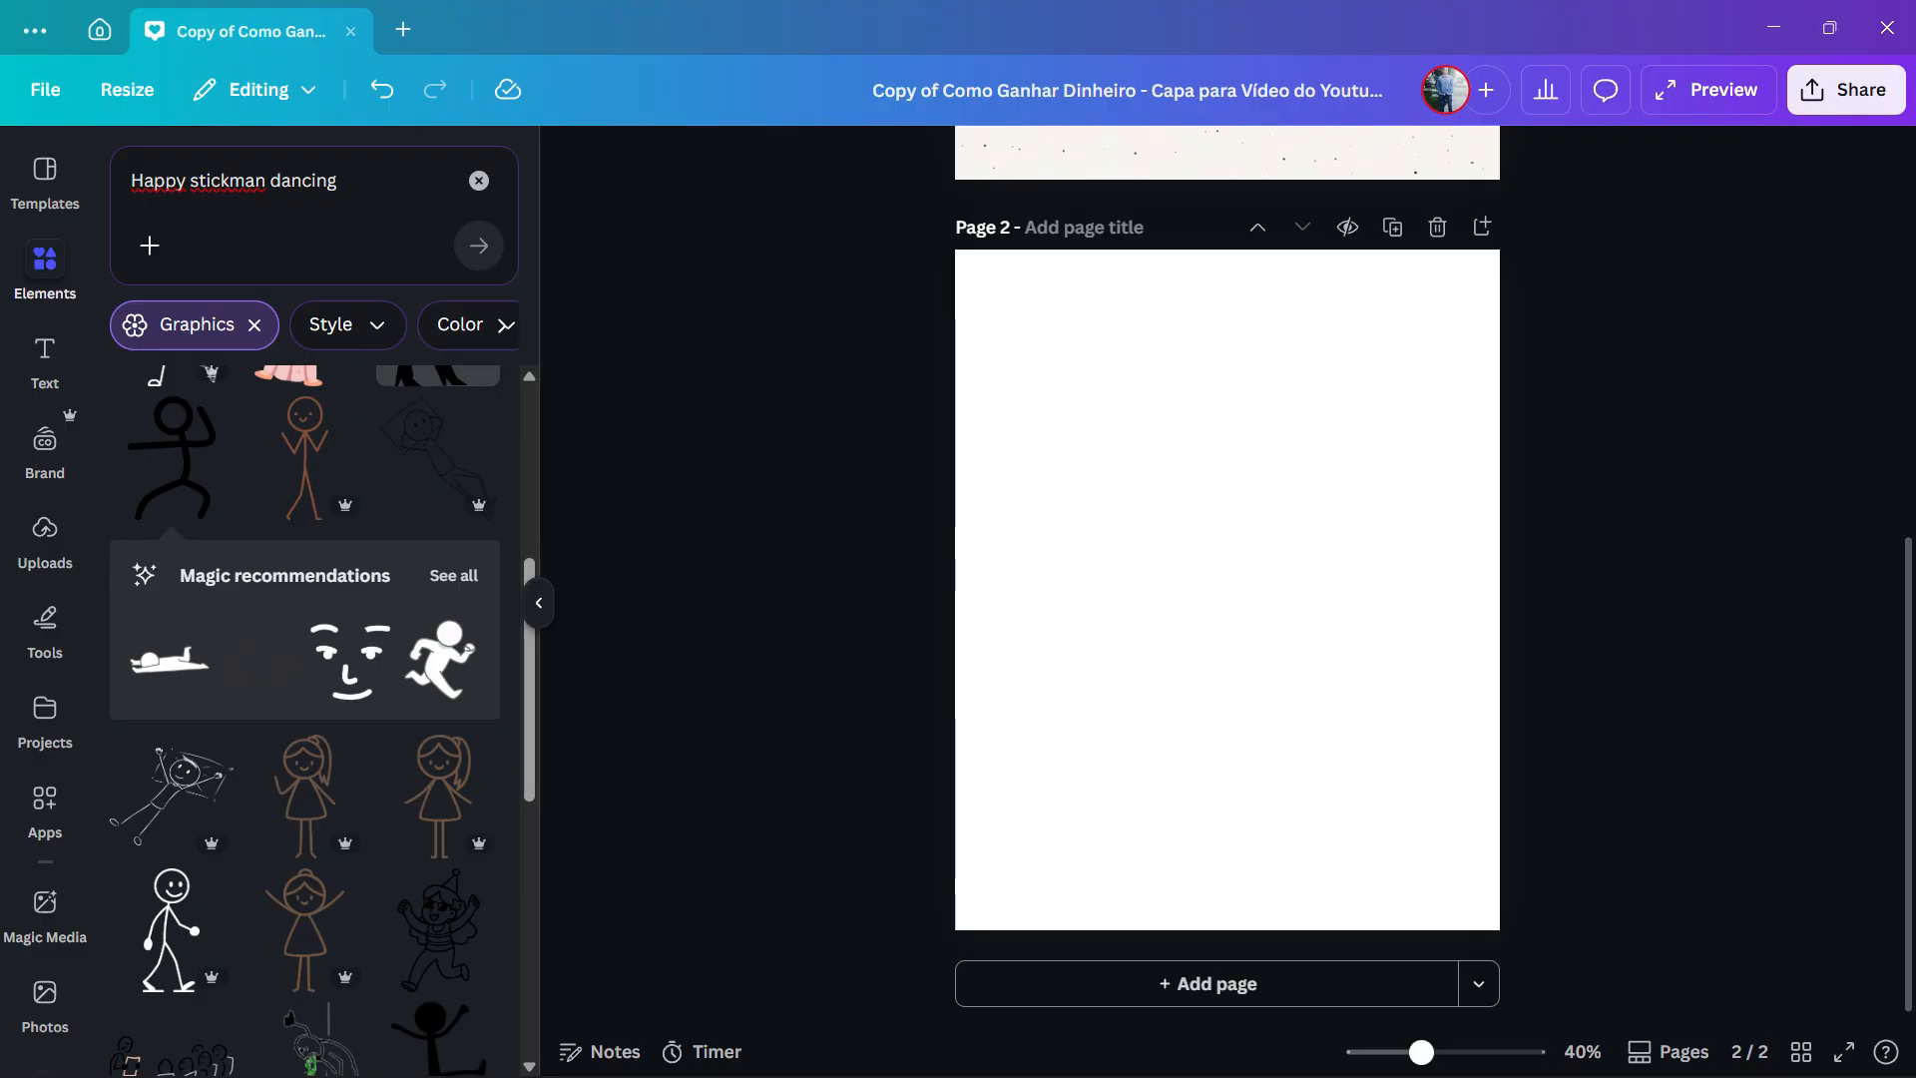
scroll(1227, 598, "up", 3)
left_click(45, 268)
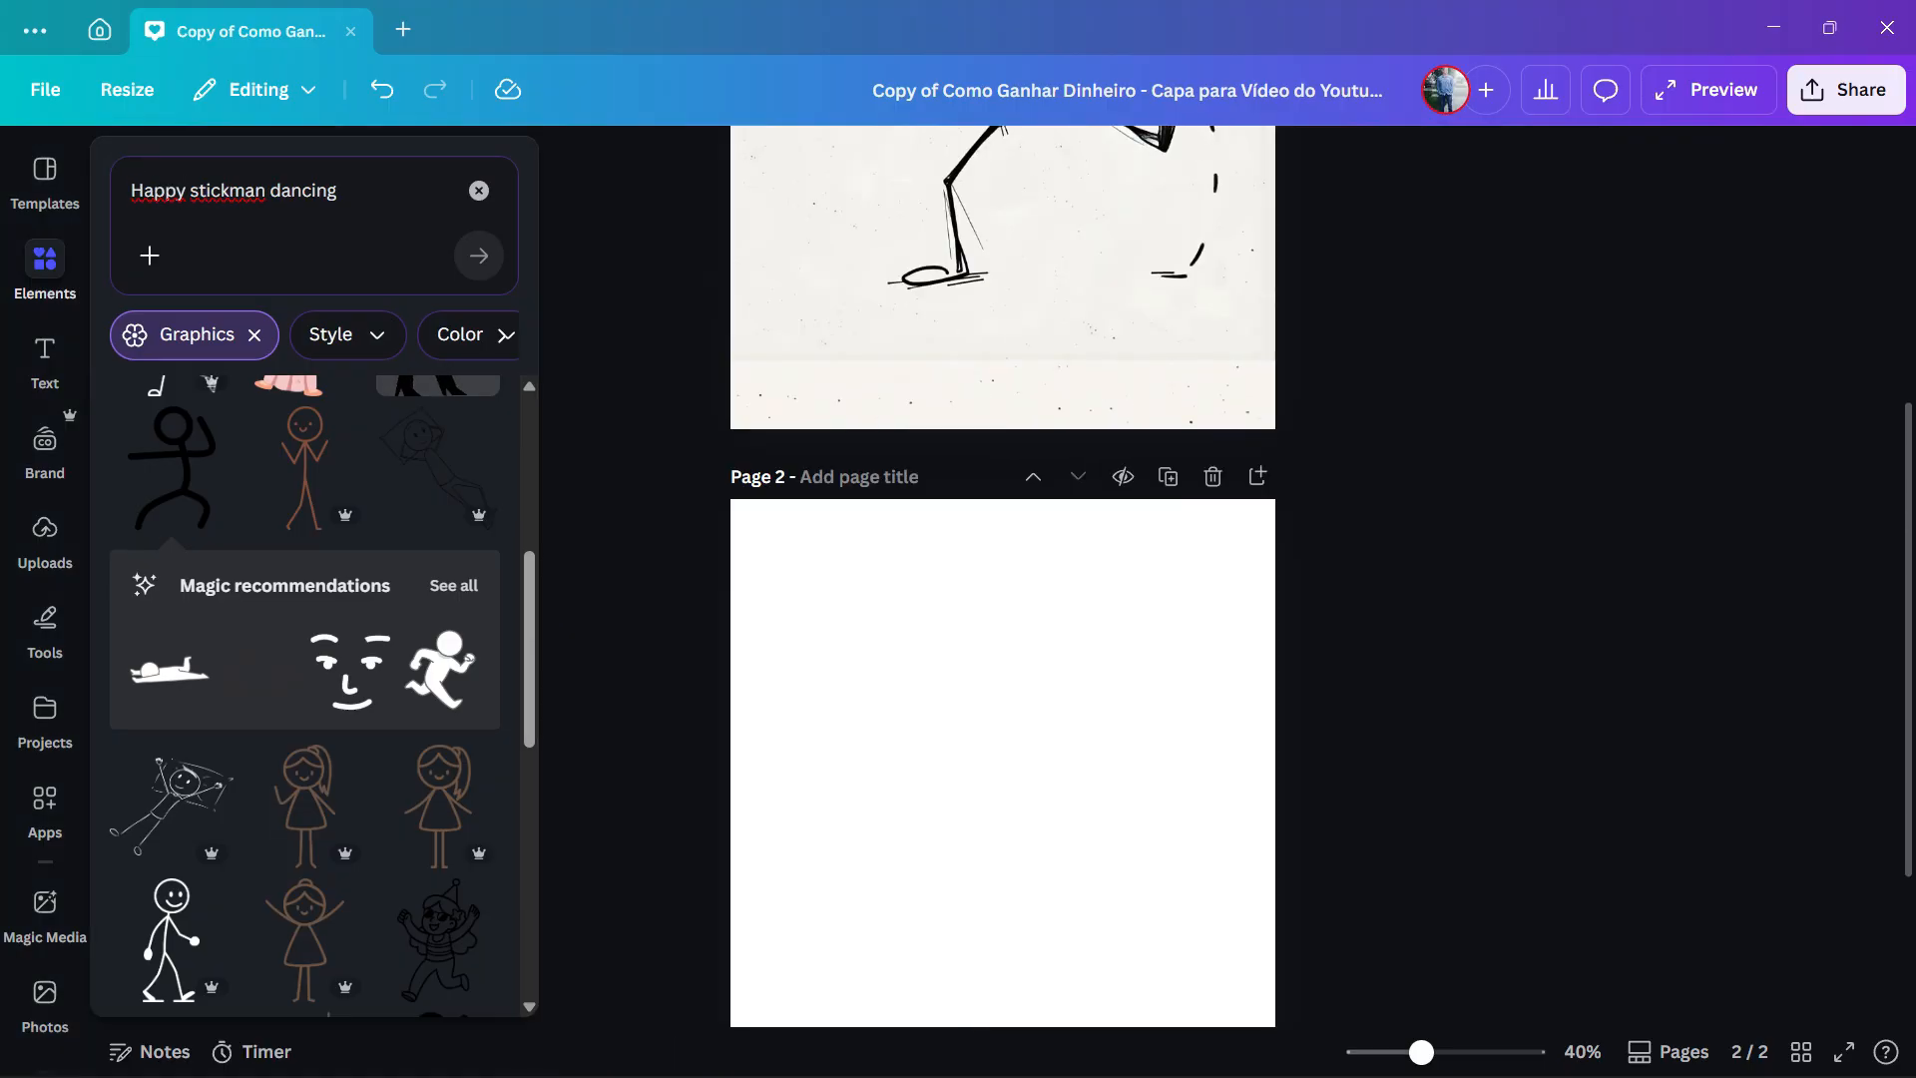
left_click(479, 189)
left_click(290, 191)
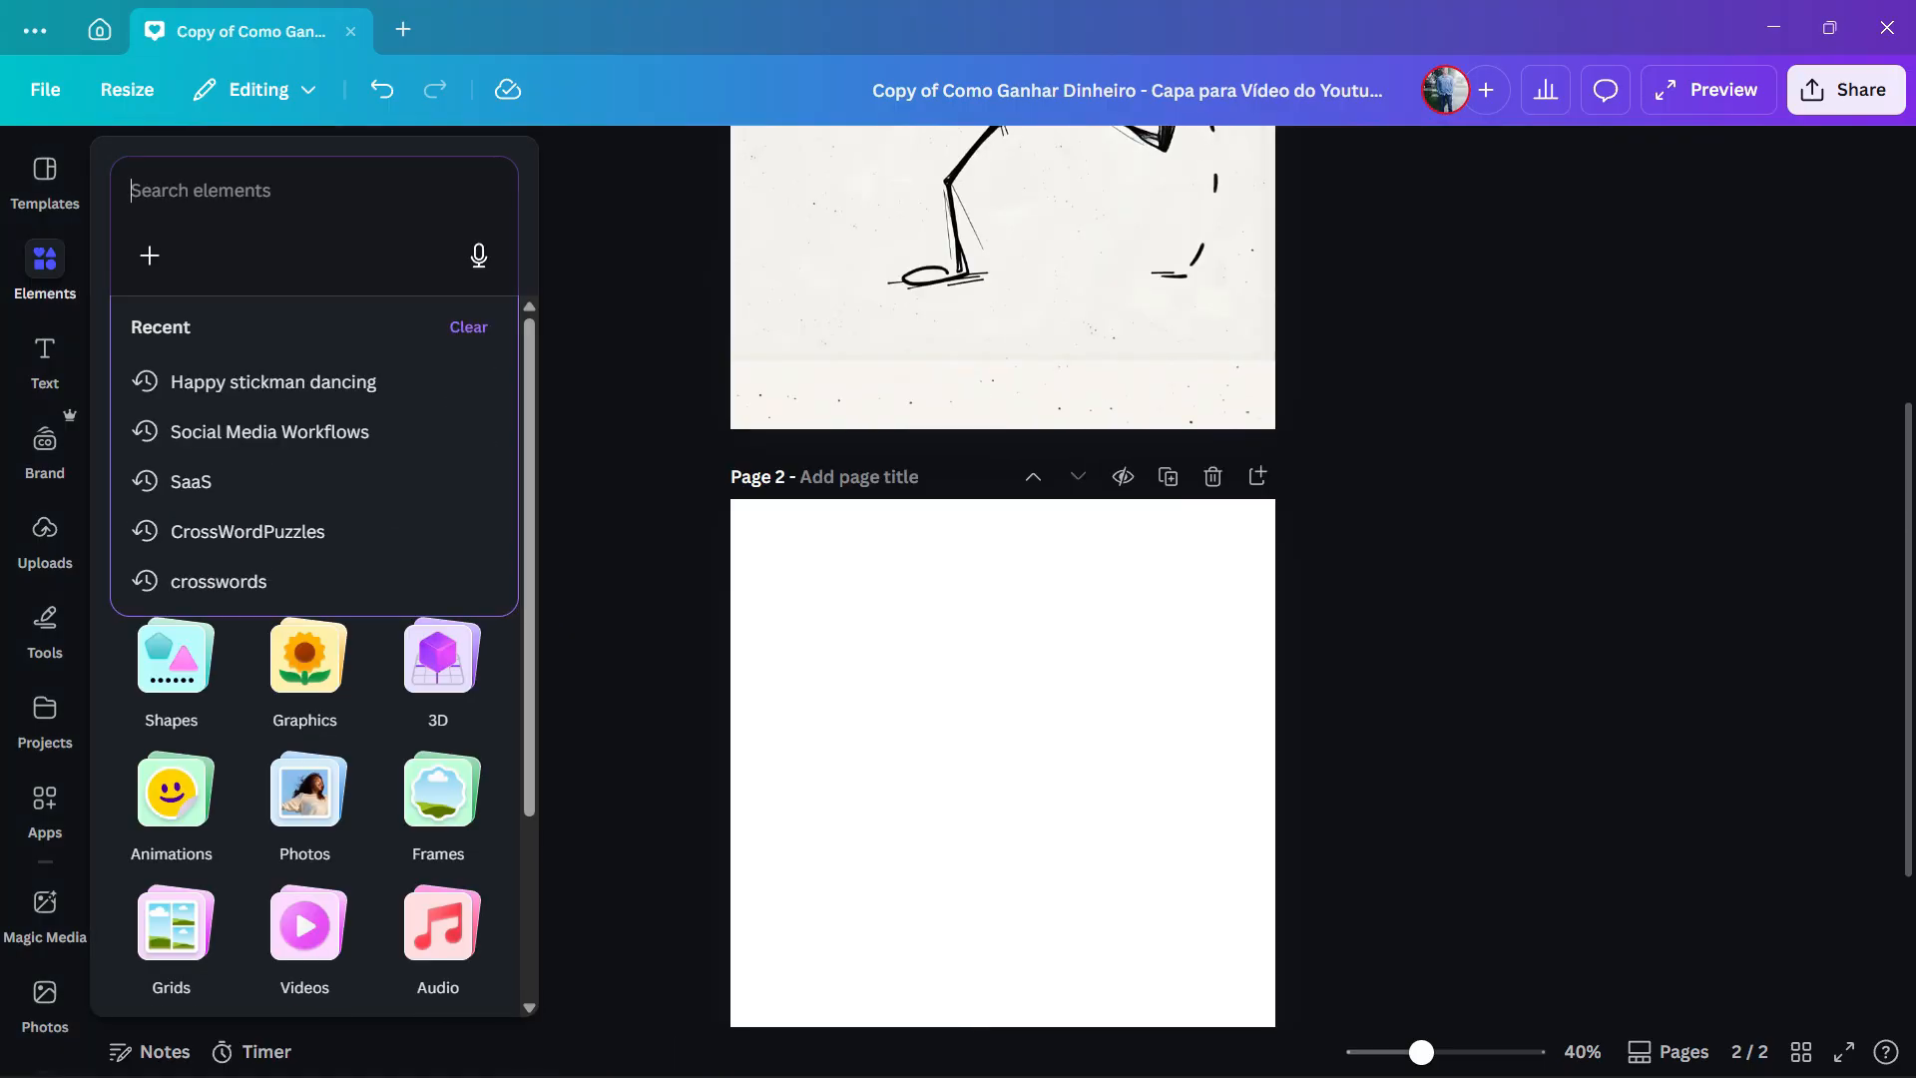
- Search the photo elements for "Happy stickman dancing" and generate AI images from that query
type("Happy stickman dancing")
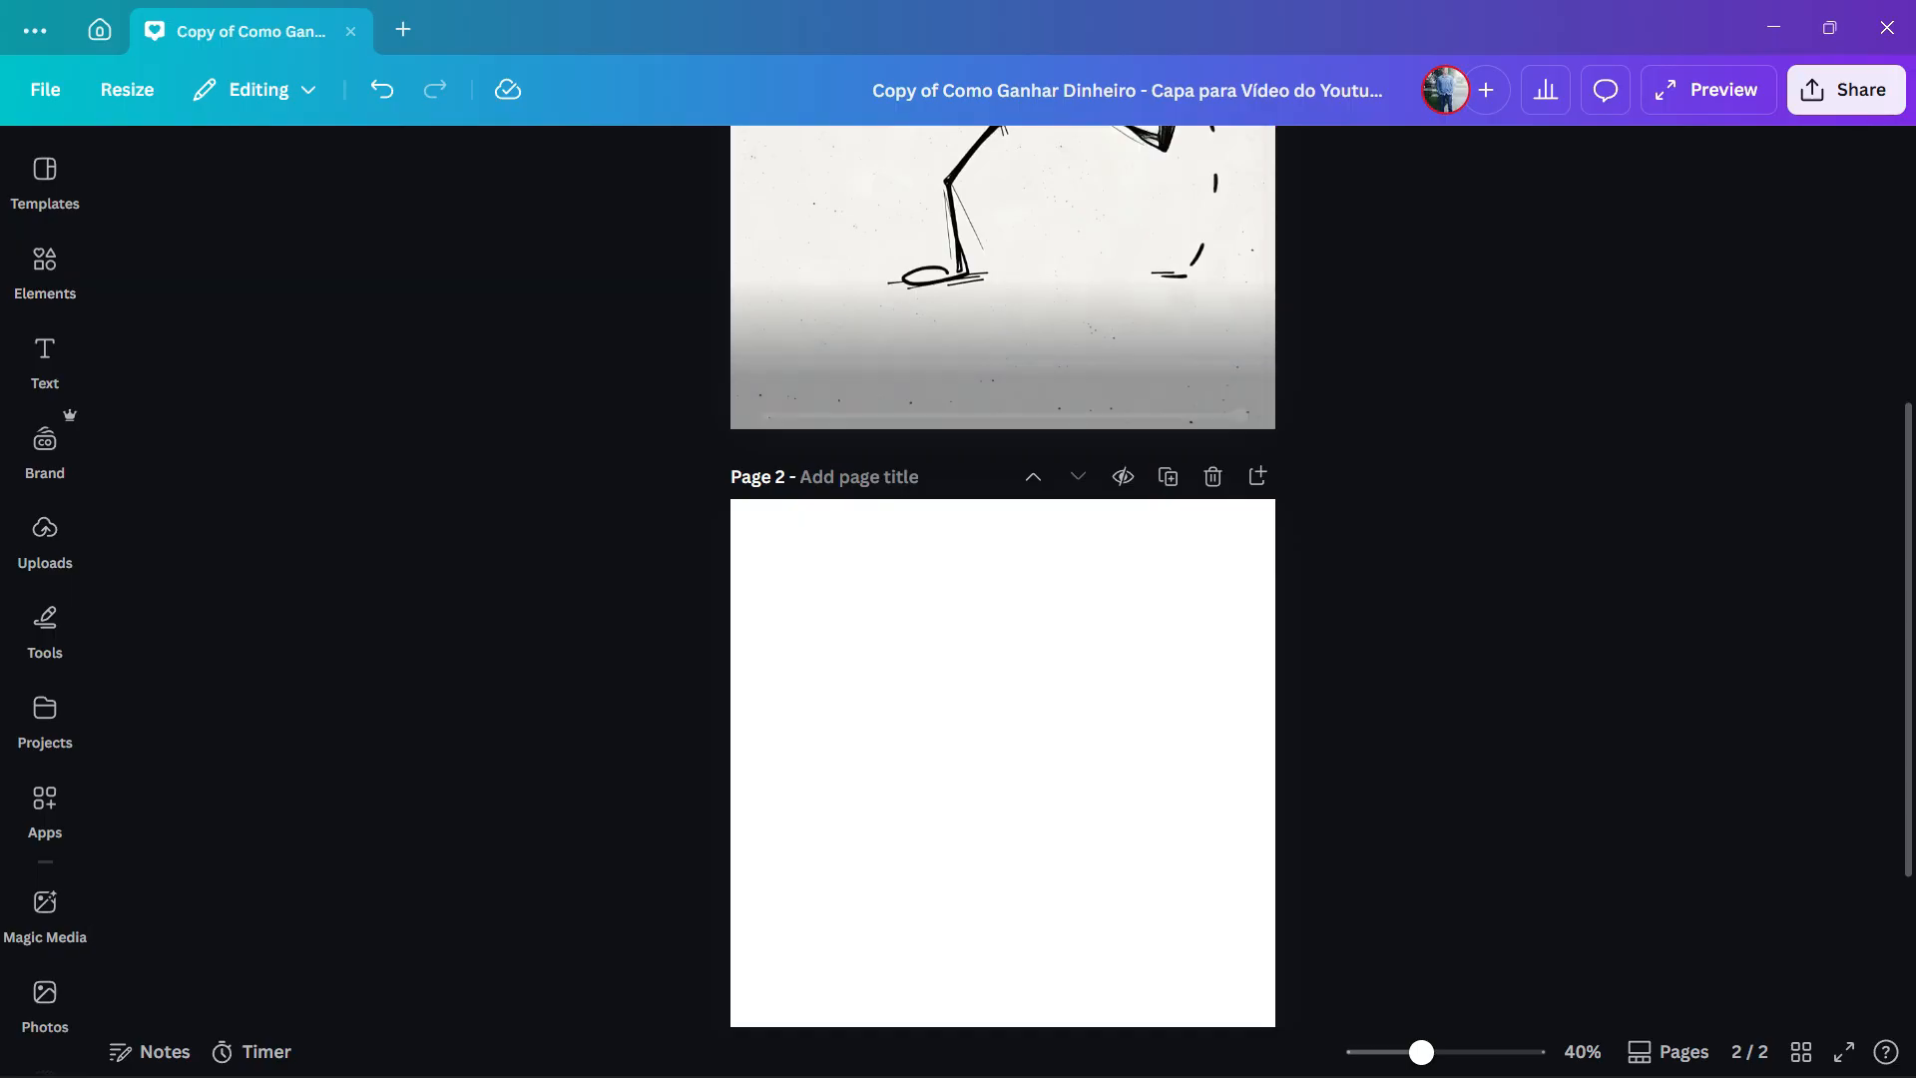
mouse_move(45, 268)
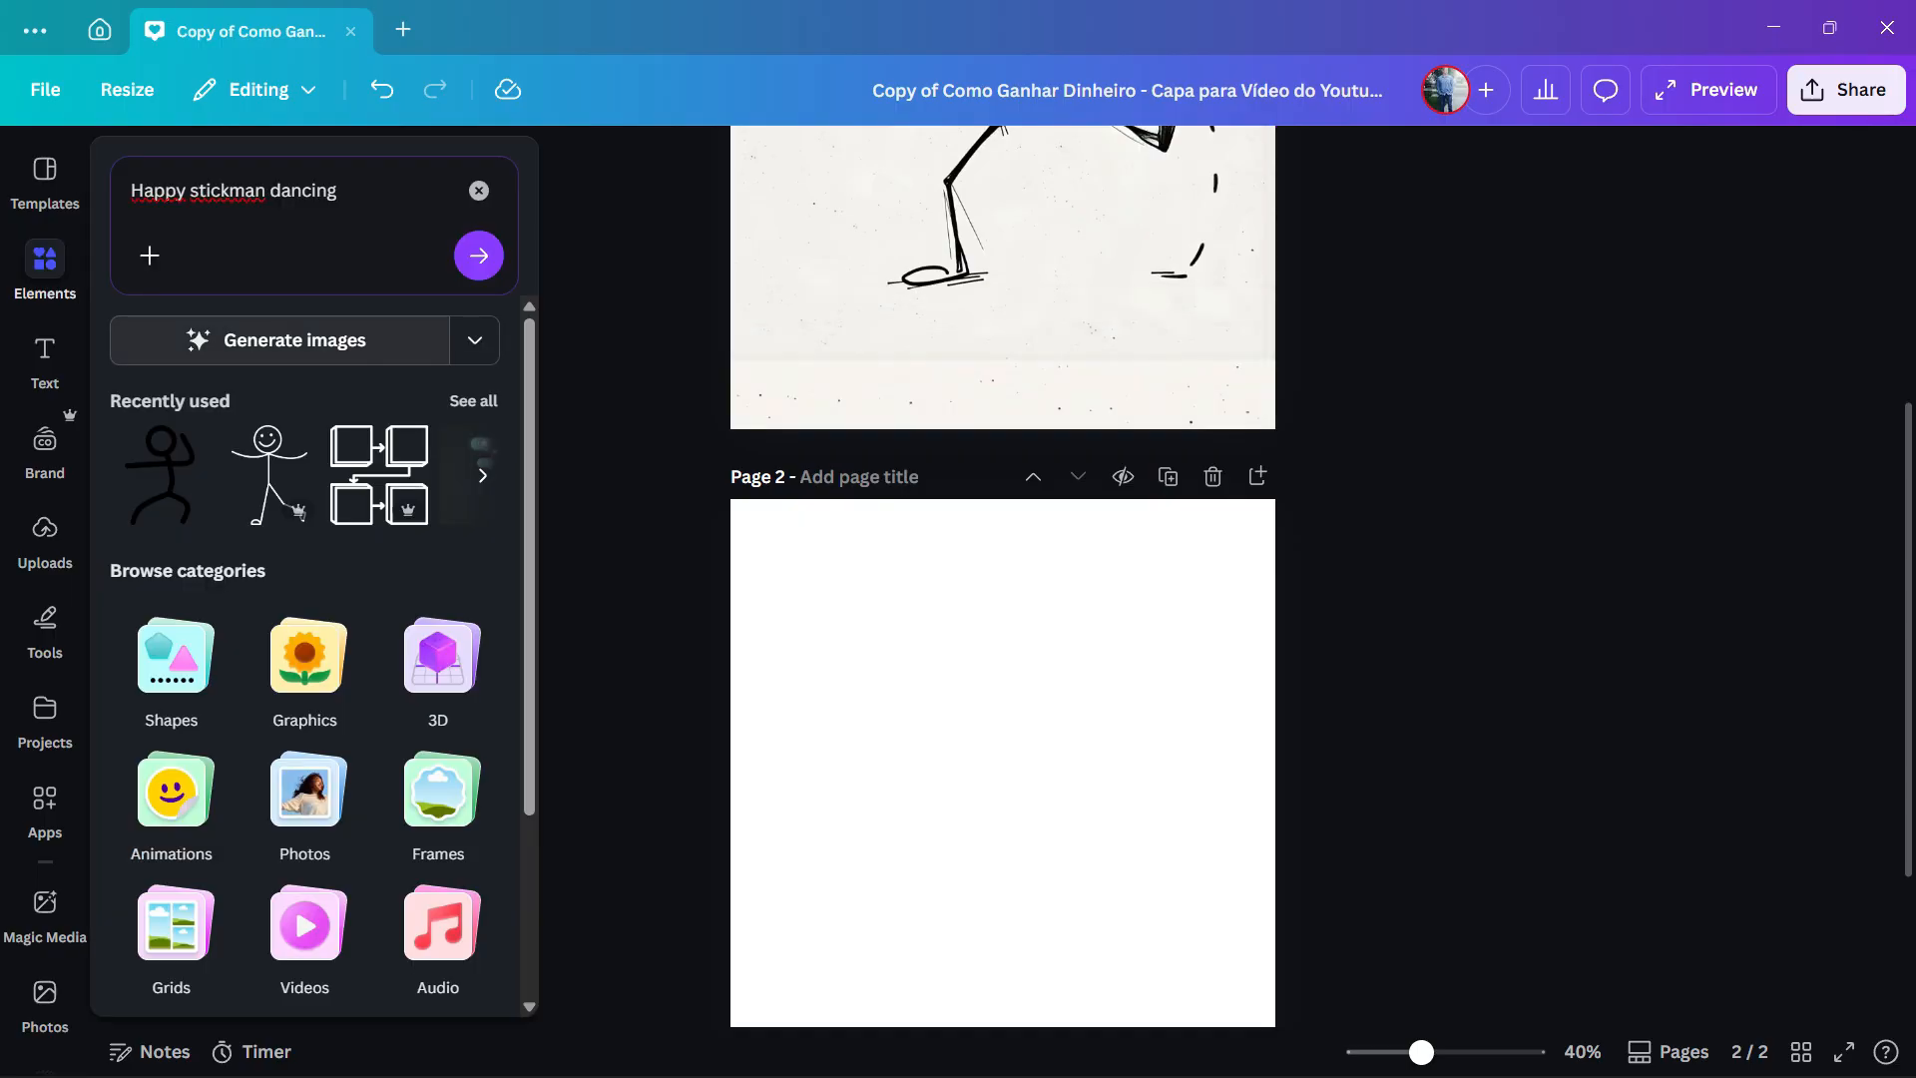
key("ctrl")
key("Return")
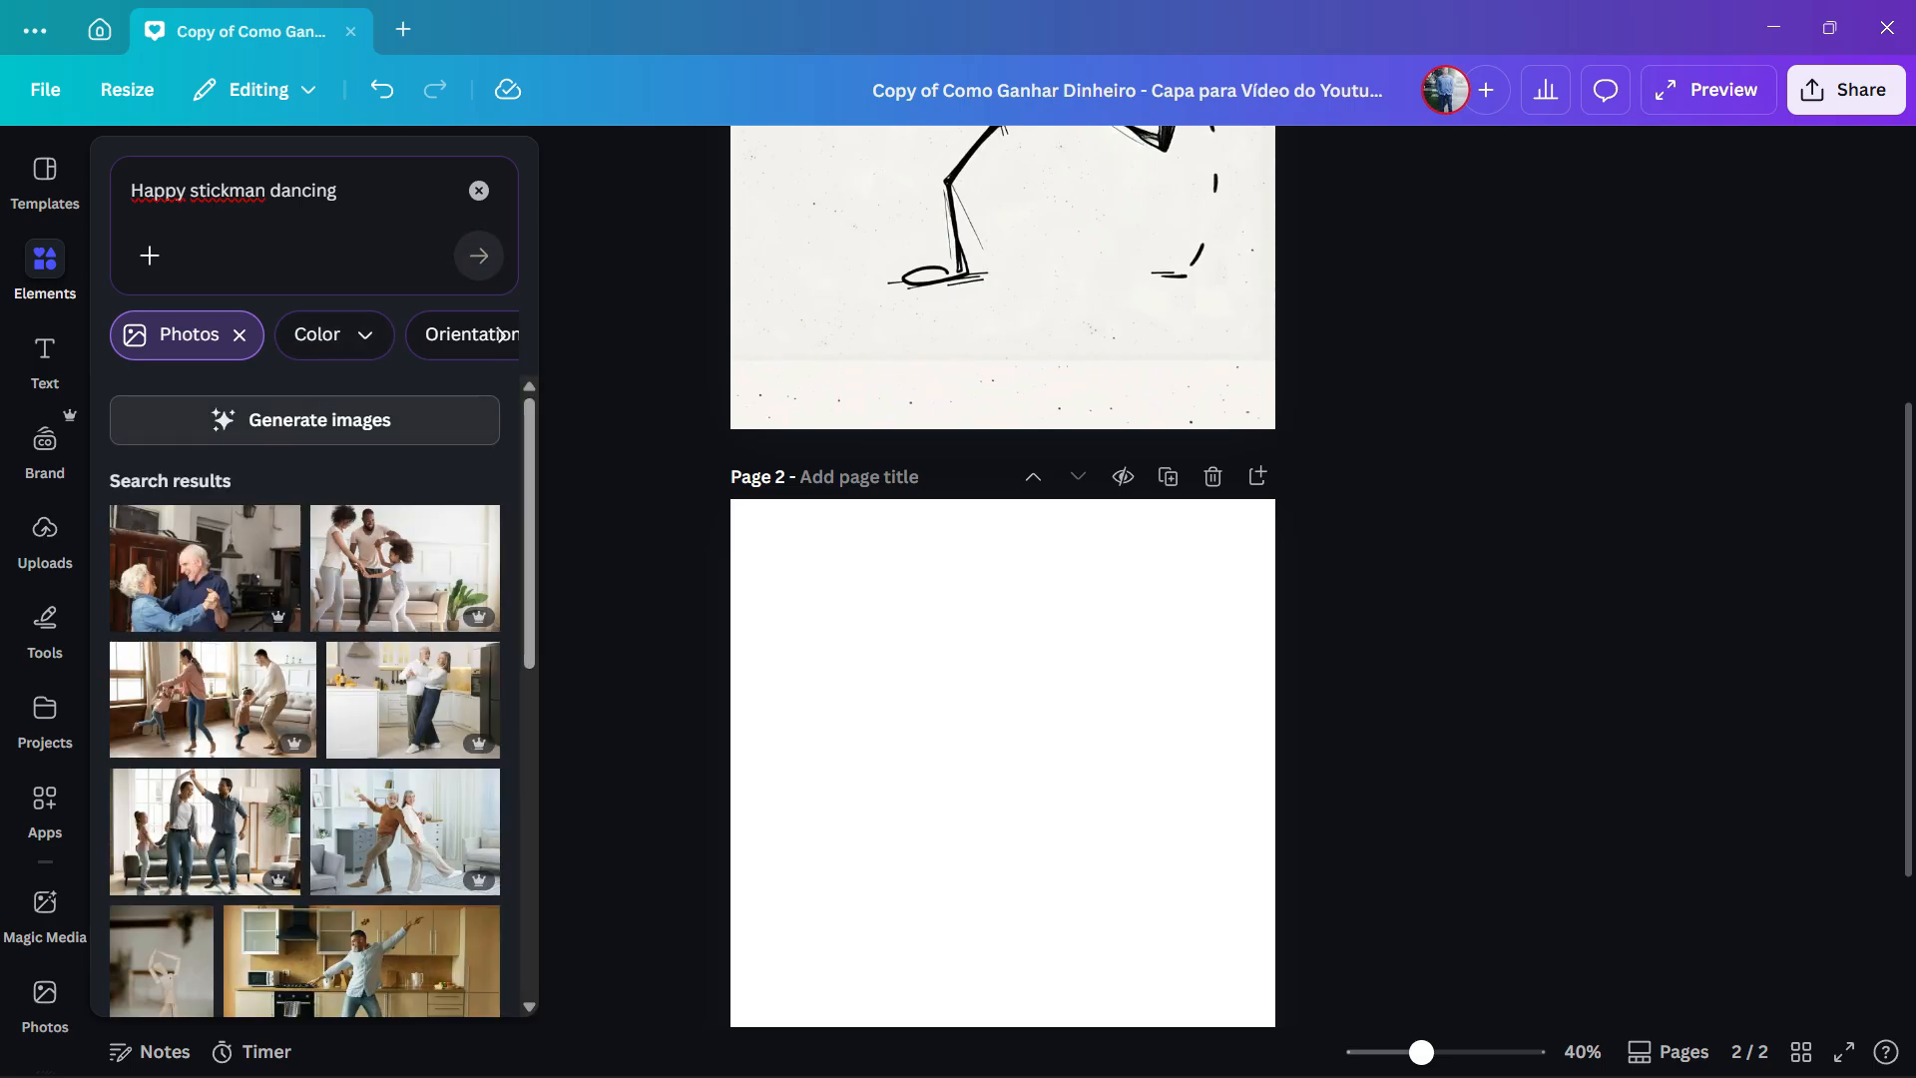
left_click(317, 422)
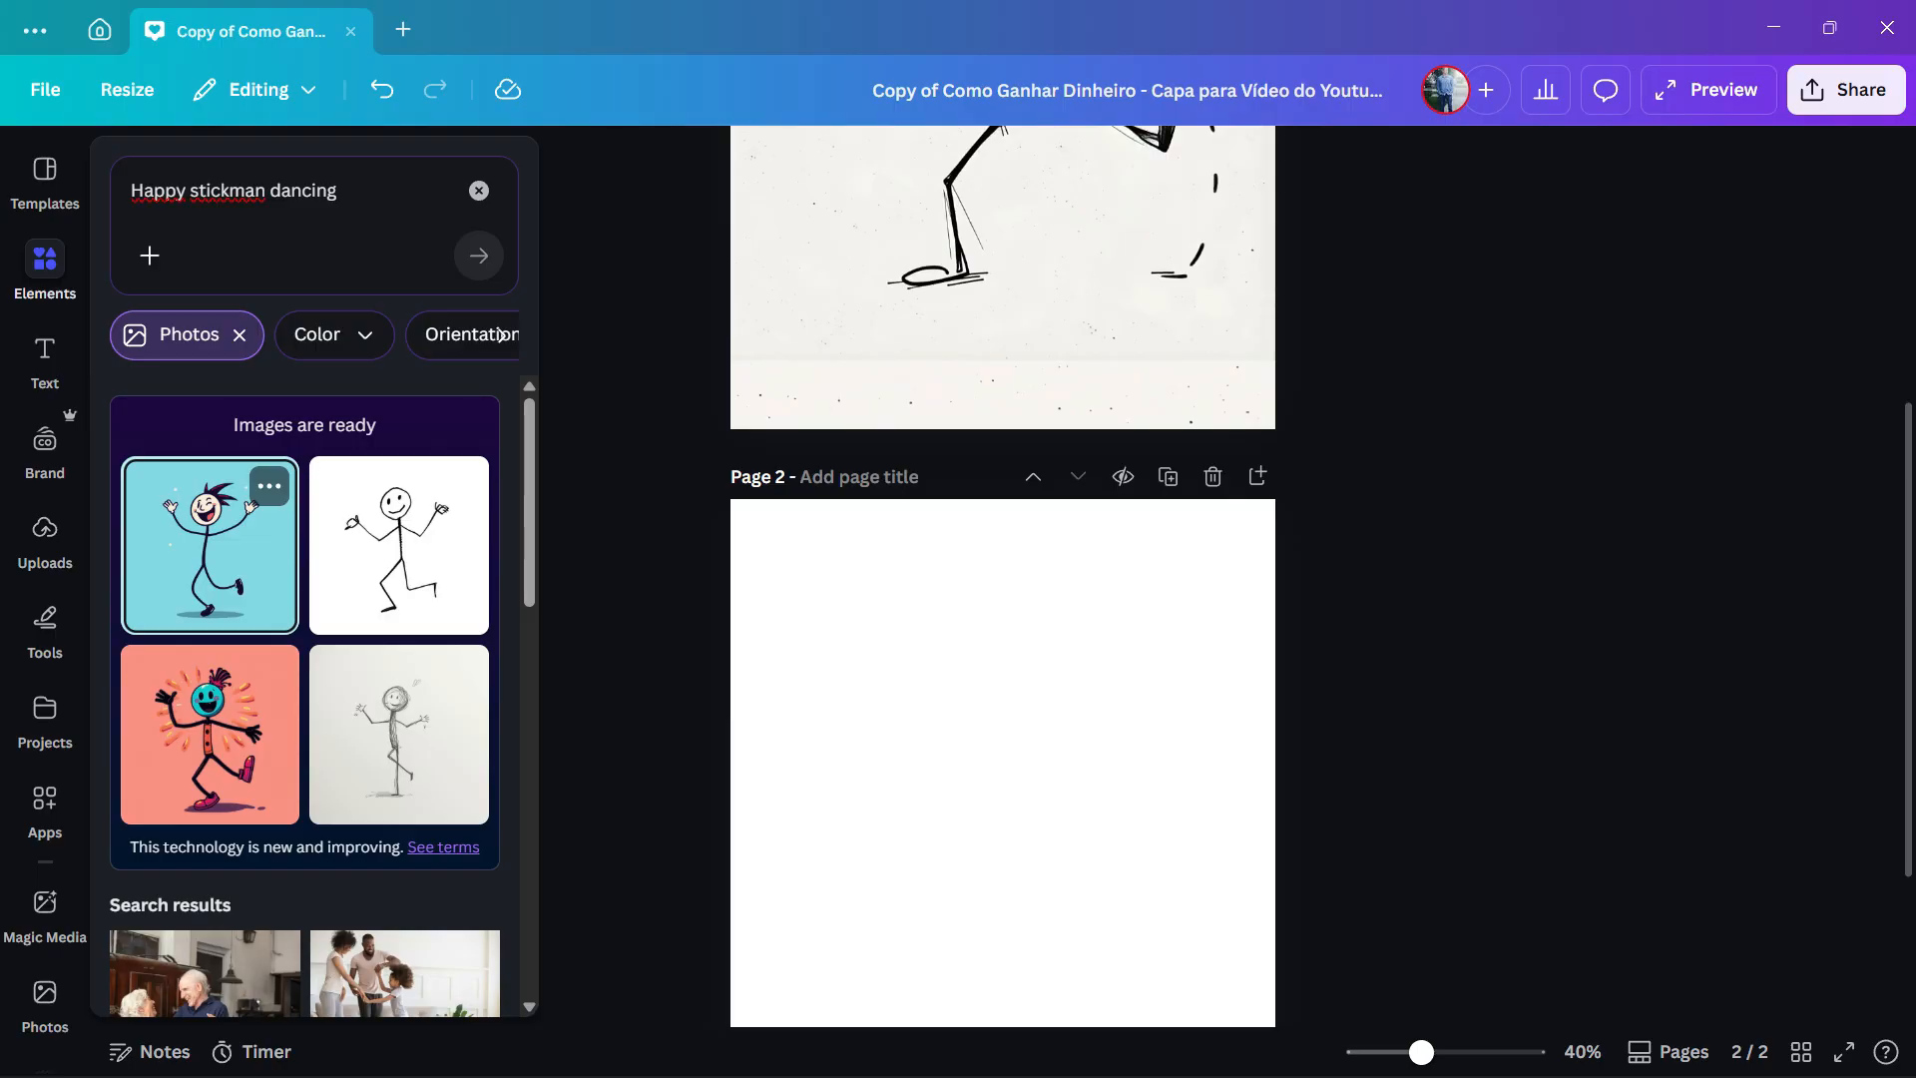
- Place the generated gray pencil-sketch stickman image on page 2, enlarge it to cover the whole page and center it horizontally
left_click(399, 734)
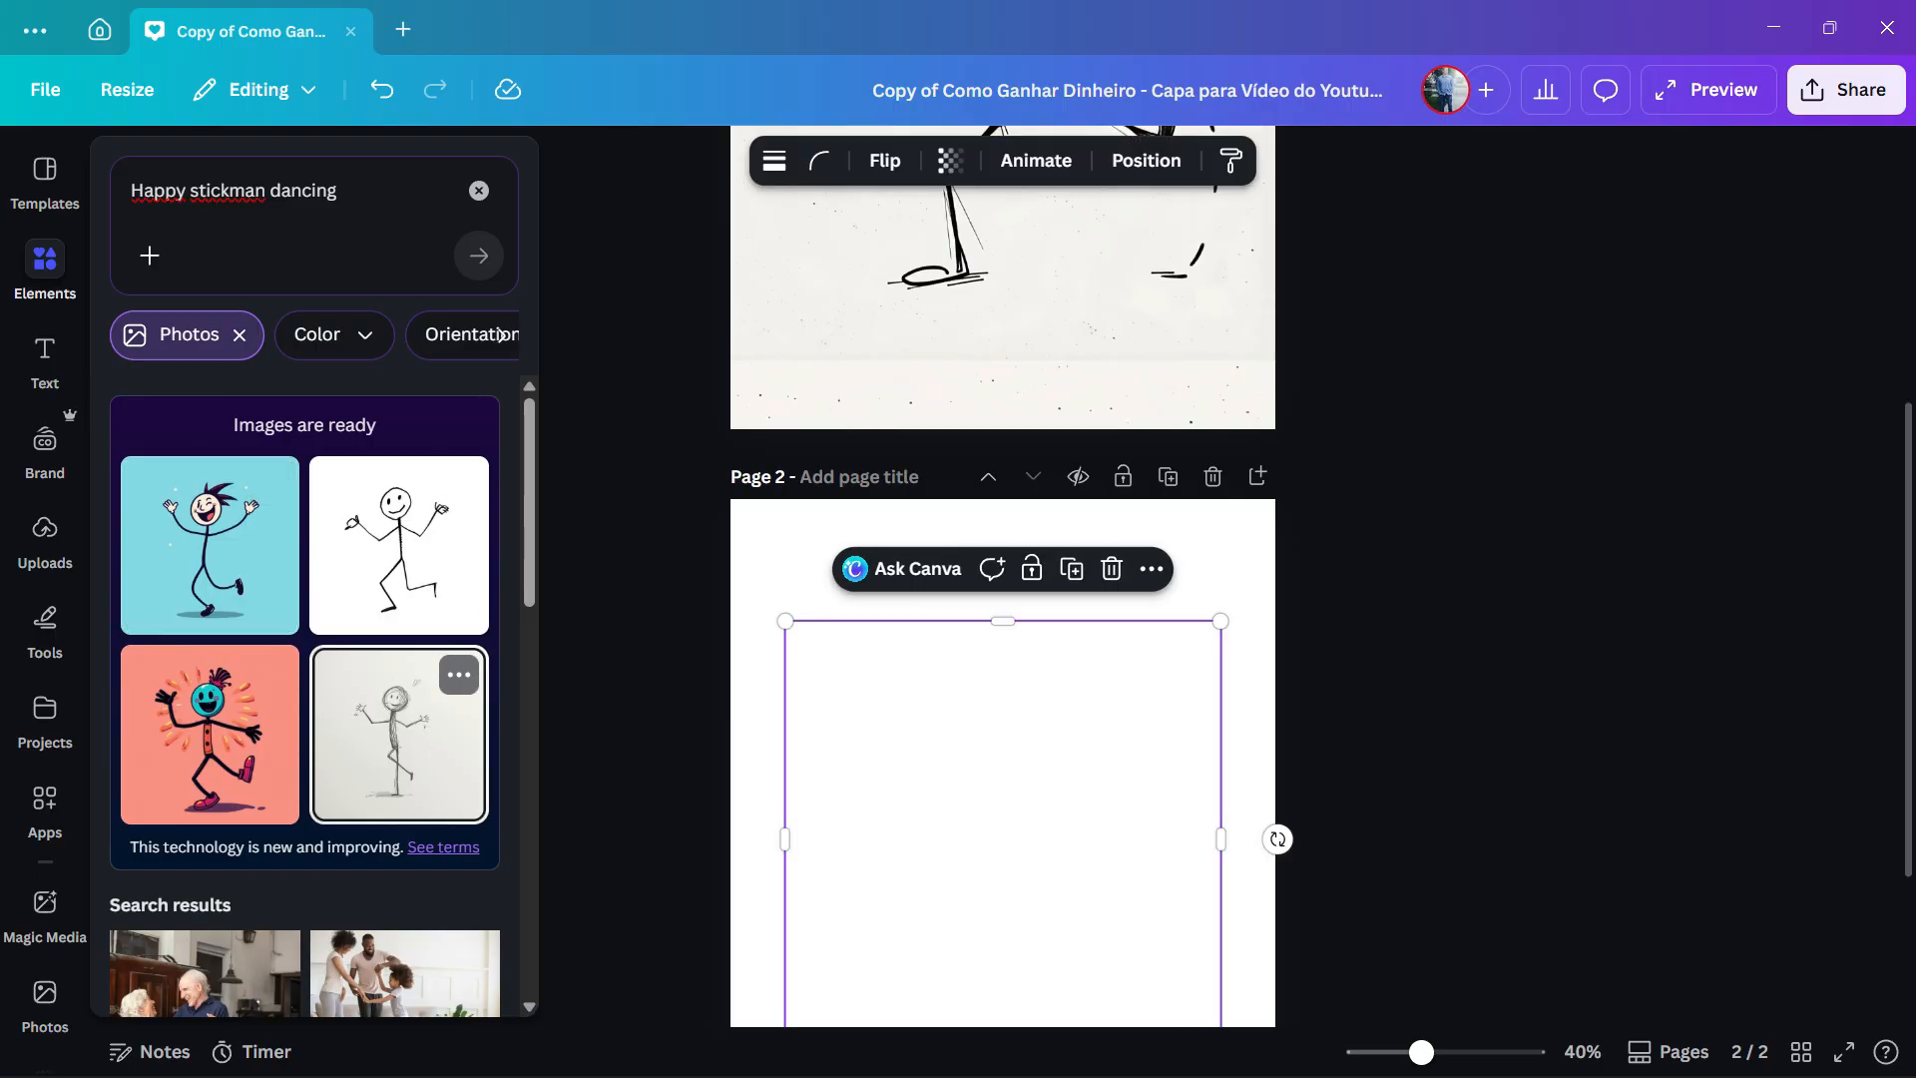
scroll(1003, 599, "down", 2)
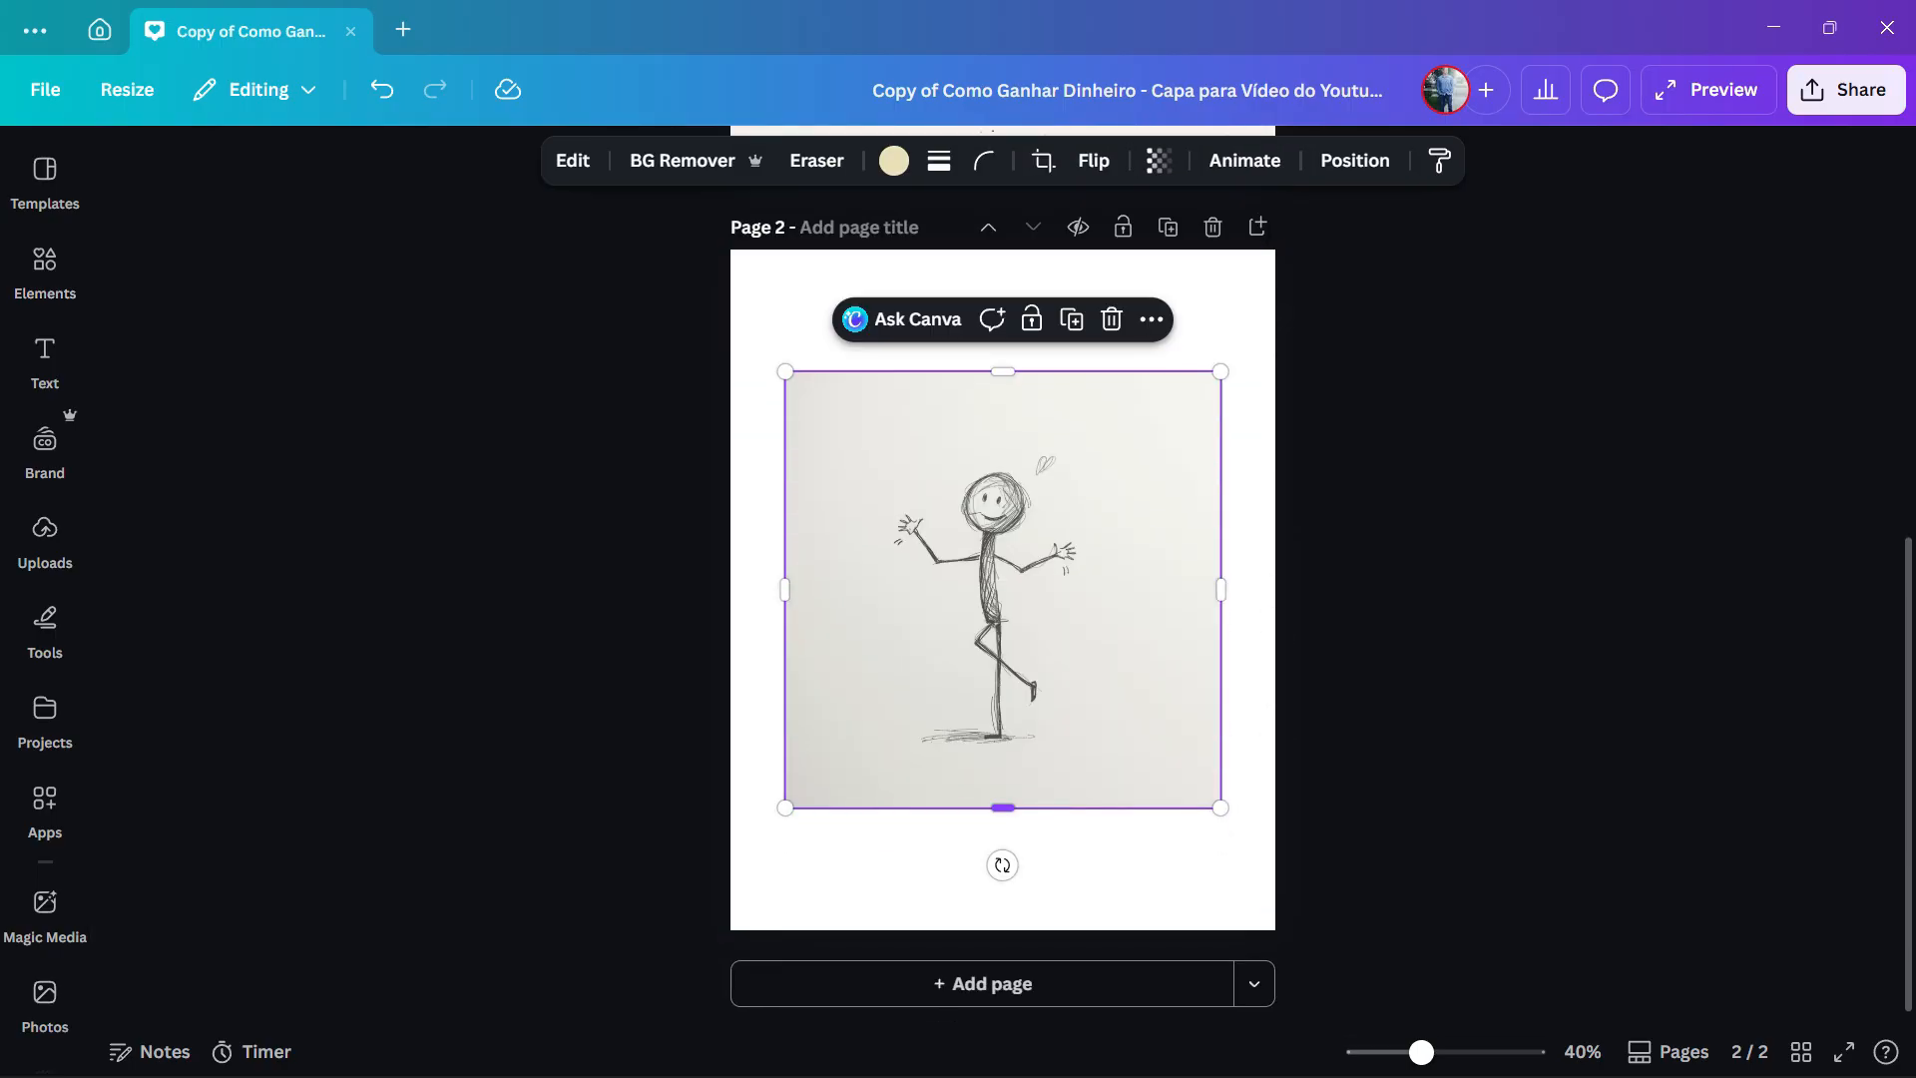
left_click_drag(786, 808, 730, 861)
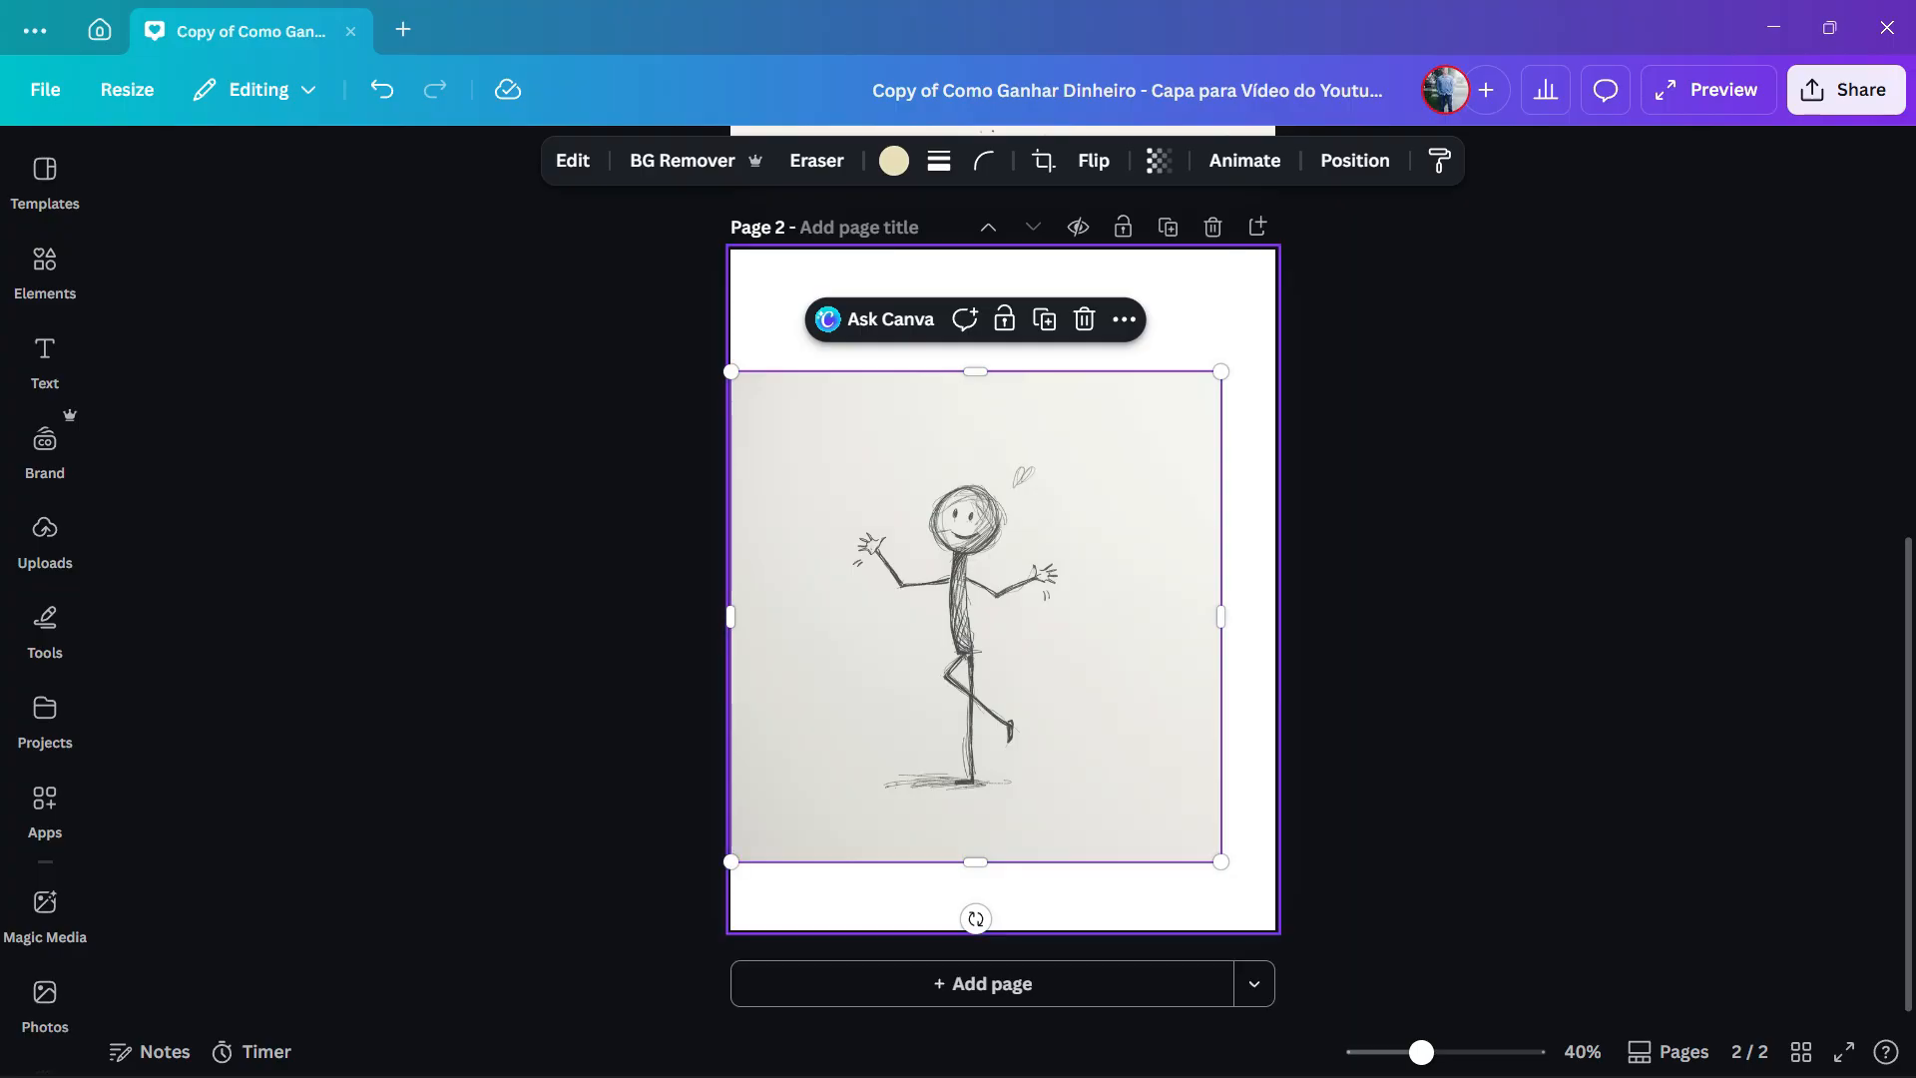
left_click_drag(1220, 372, 1344, 248)
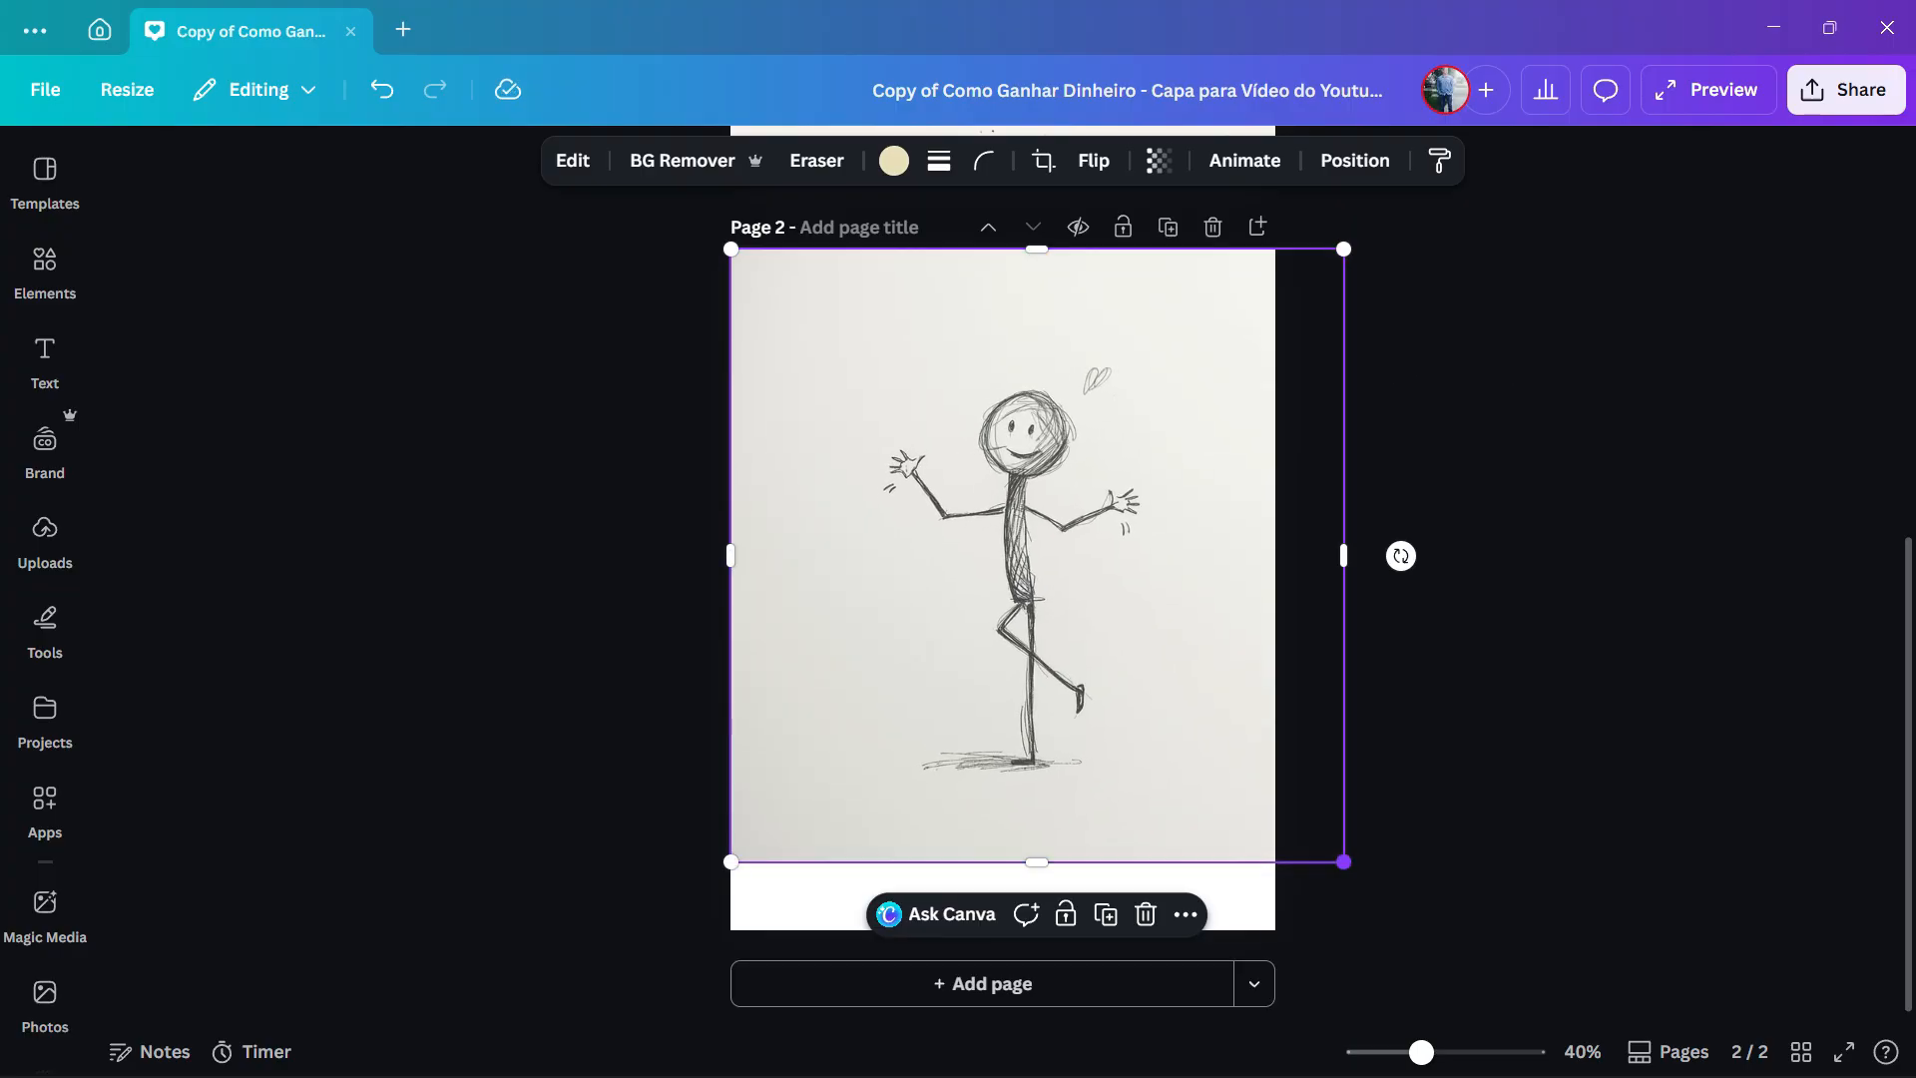
left_click_drag(1344, 861, 1412, 930)
left_click_drag(1138, 648, 1069, 649)
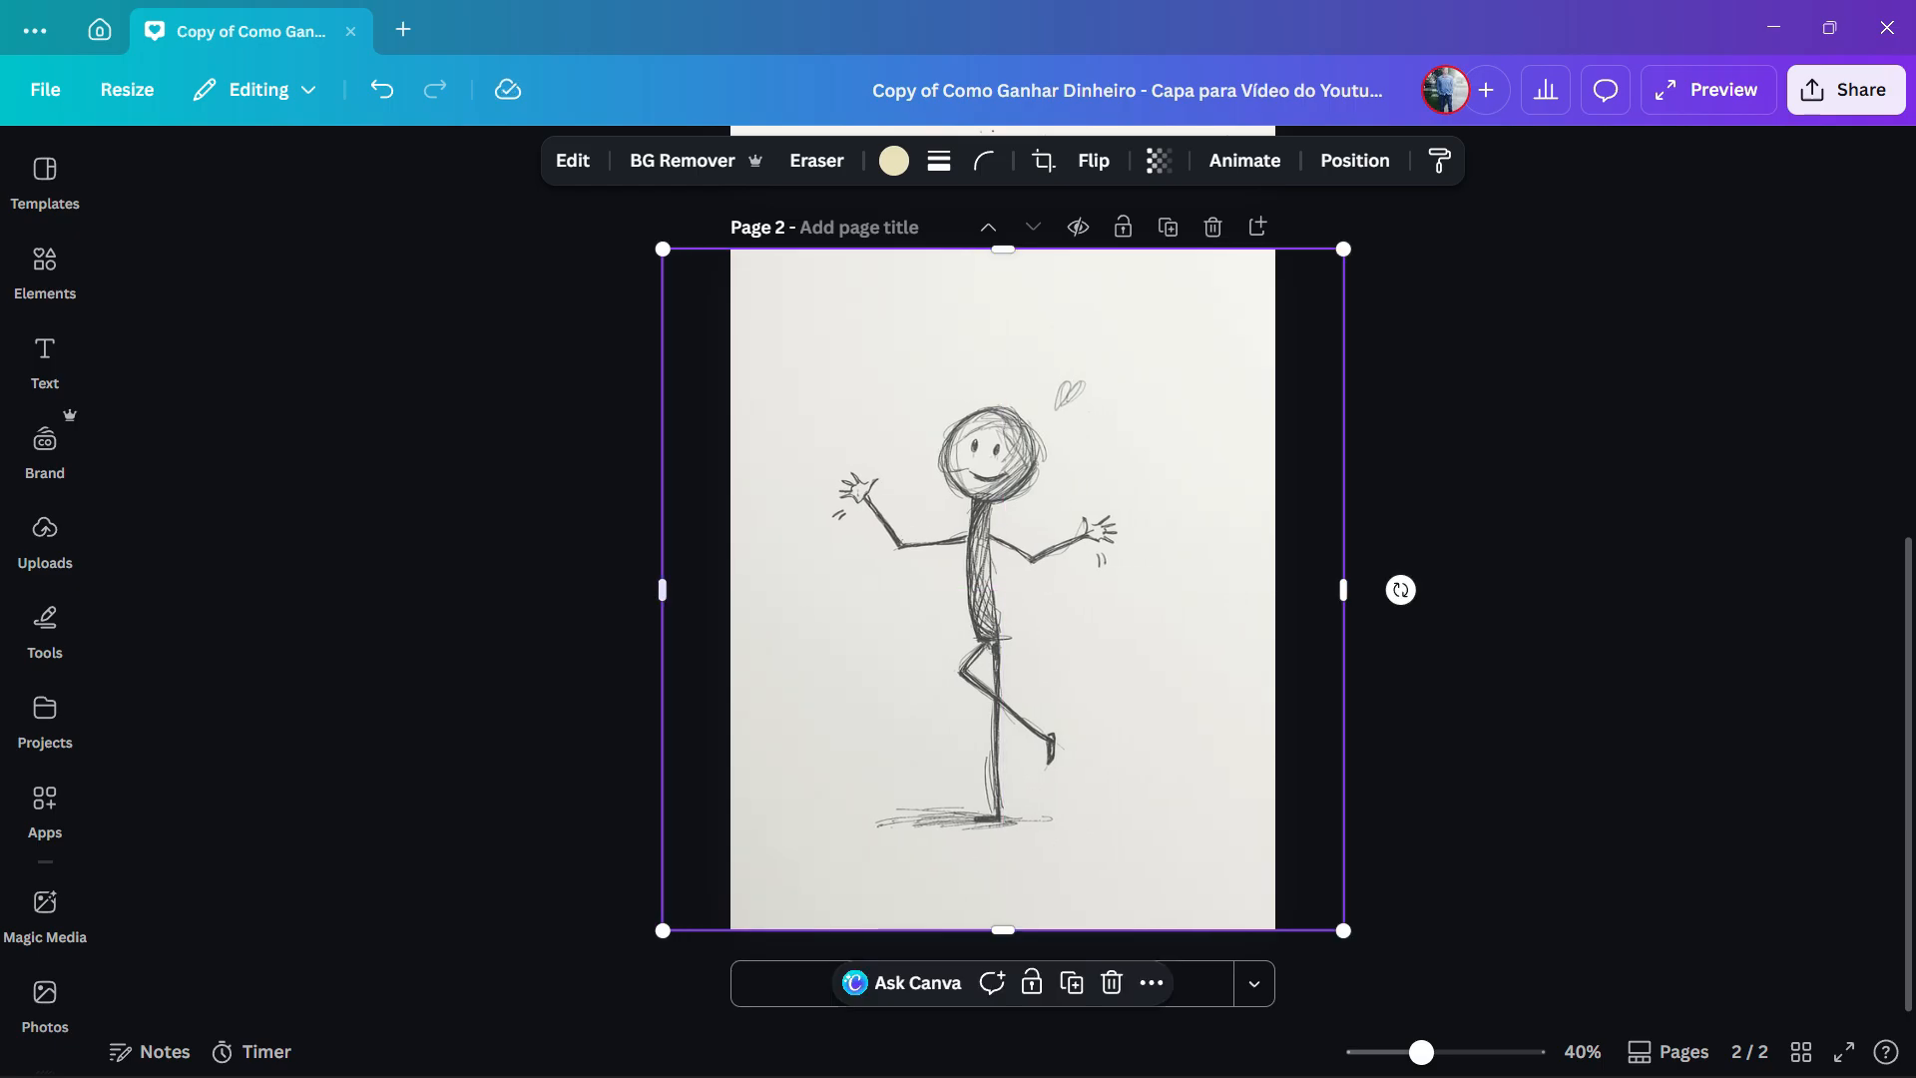
- Generate a 5 second Image to Video clip of the pencil-sketch stickman with the custom prompt "Happy stickman dancing" and add it to the design
left_click(572, 159)
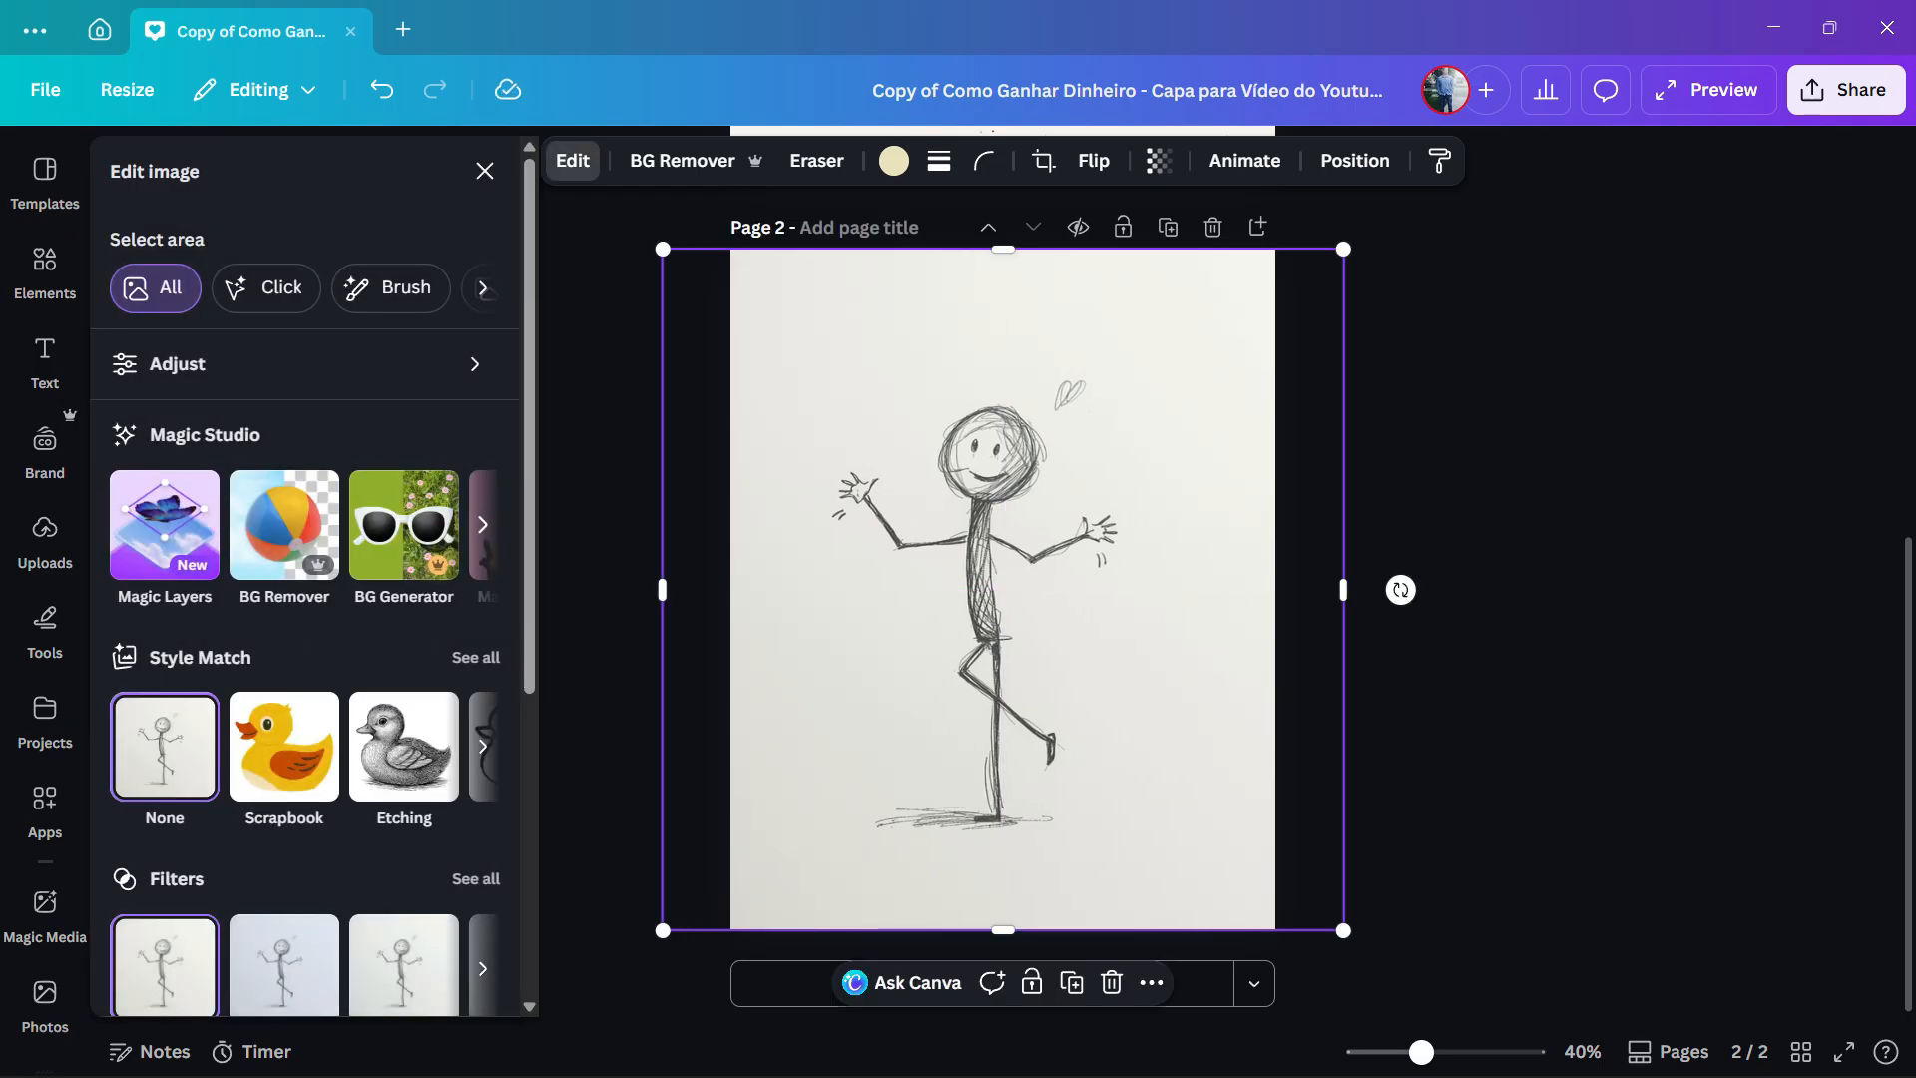
left_click(483, 524)
left_click(483, 524)
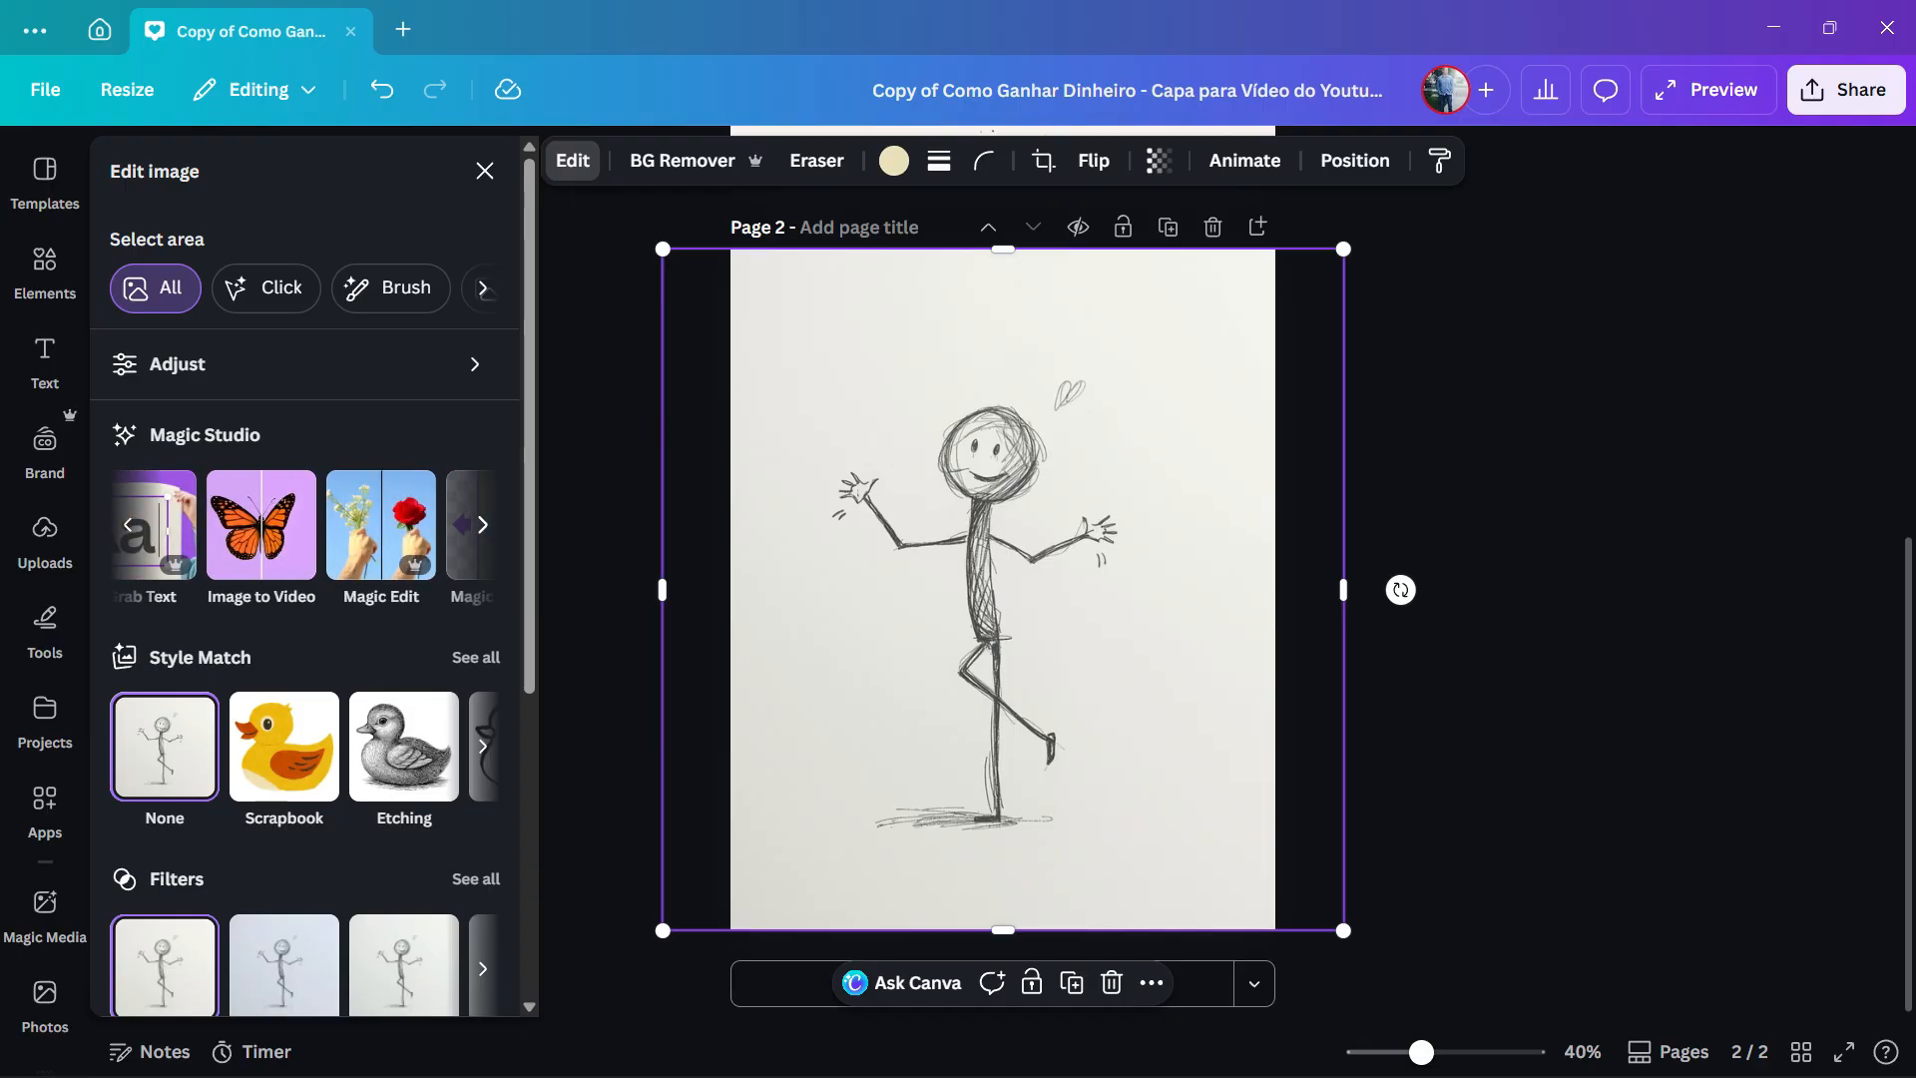
left_click(206, 524)
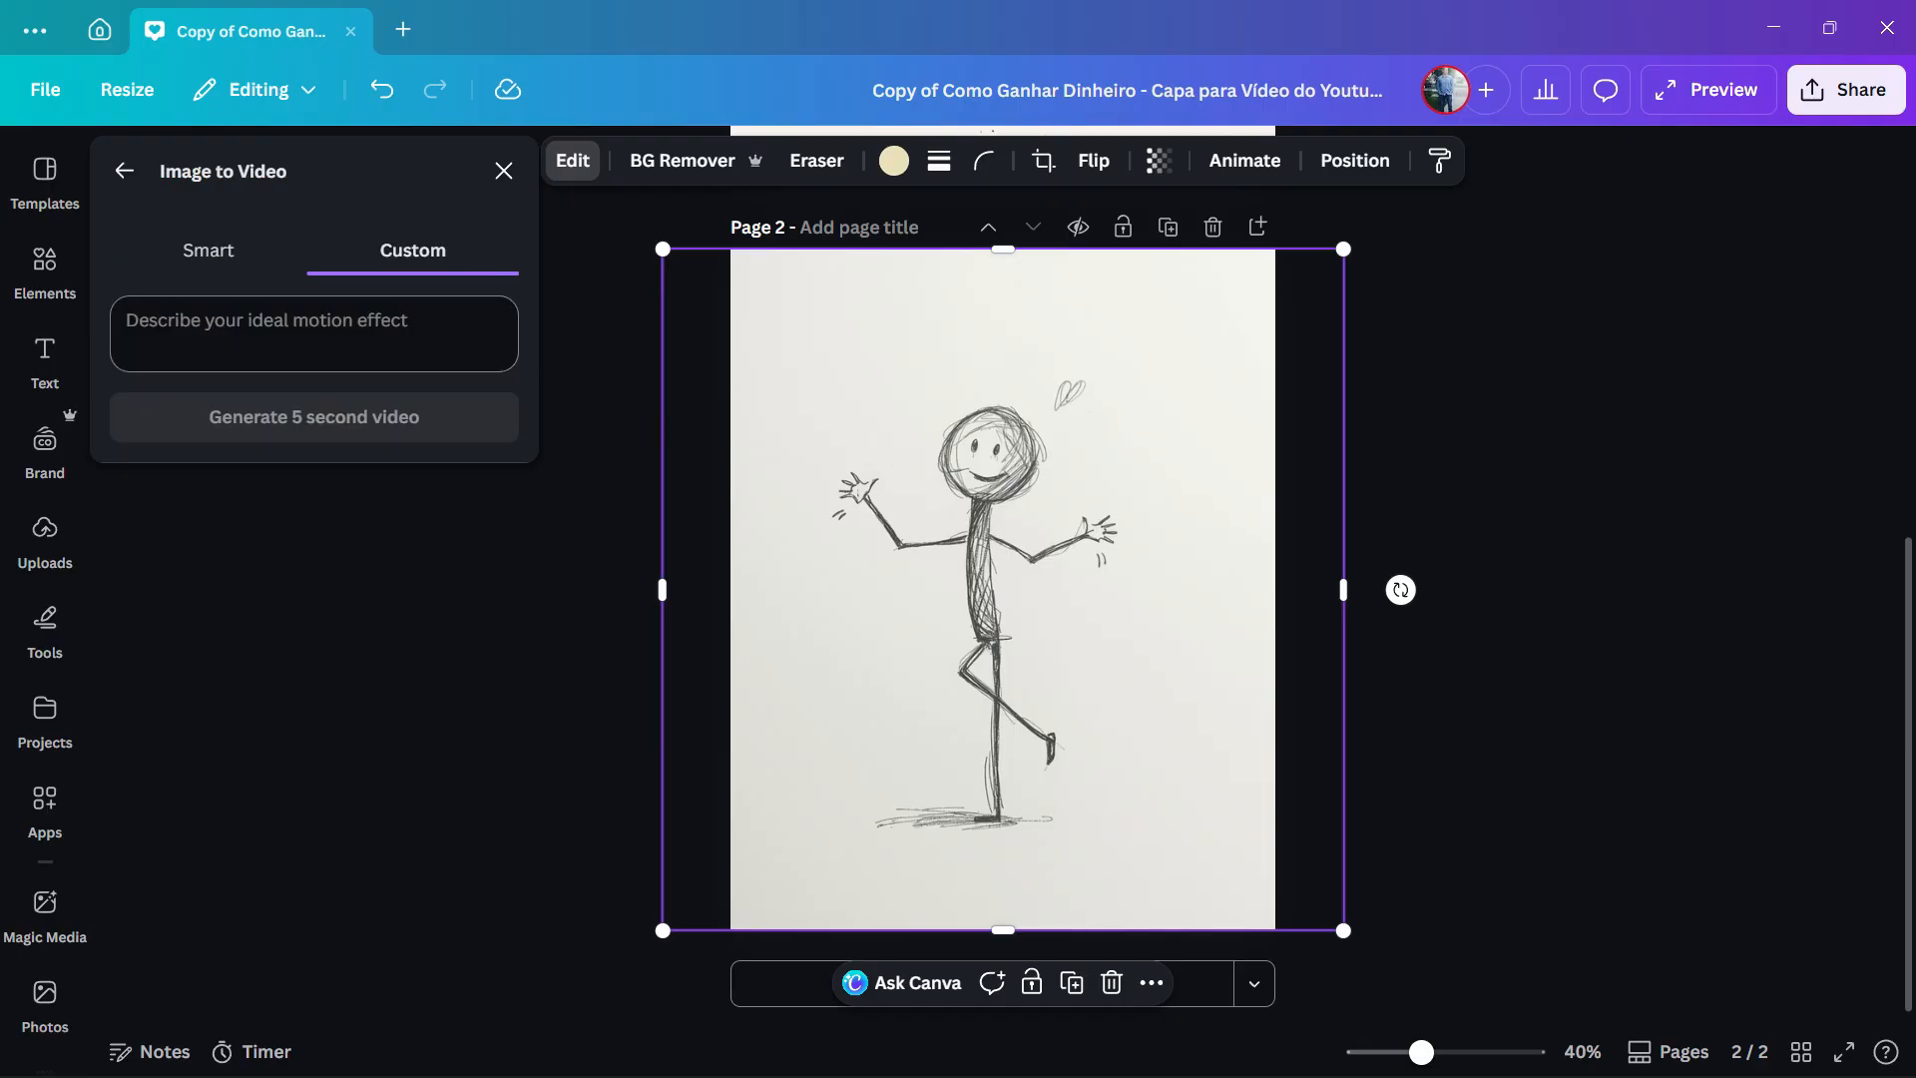
type("Happy stickman dancing")
left_click(313, 416)
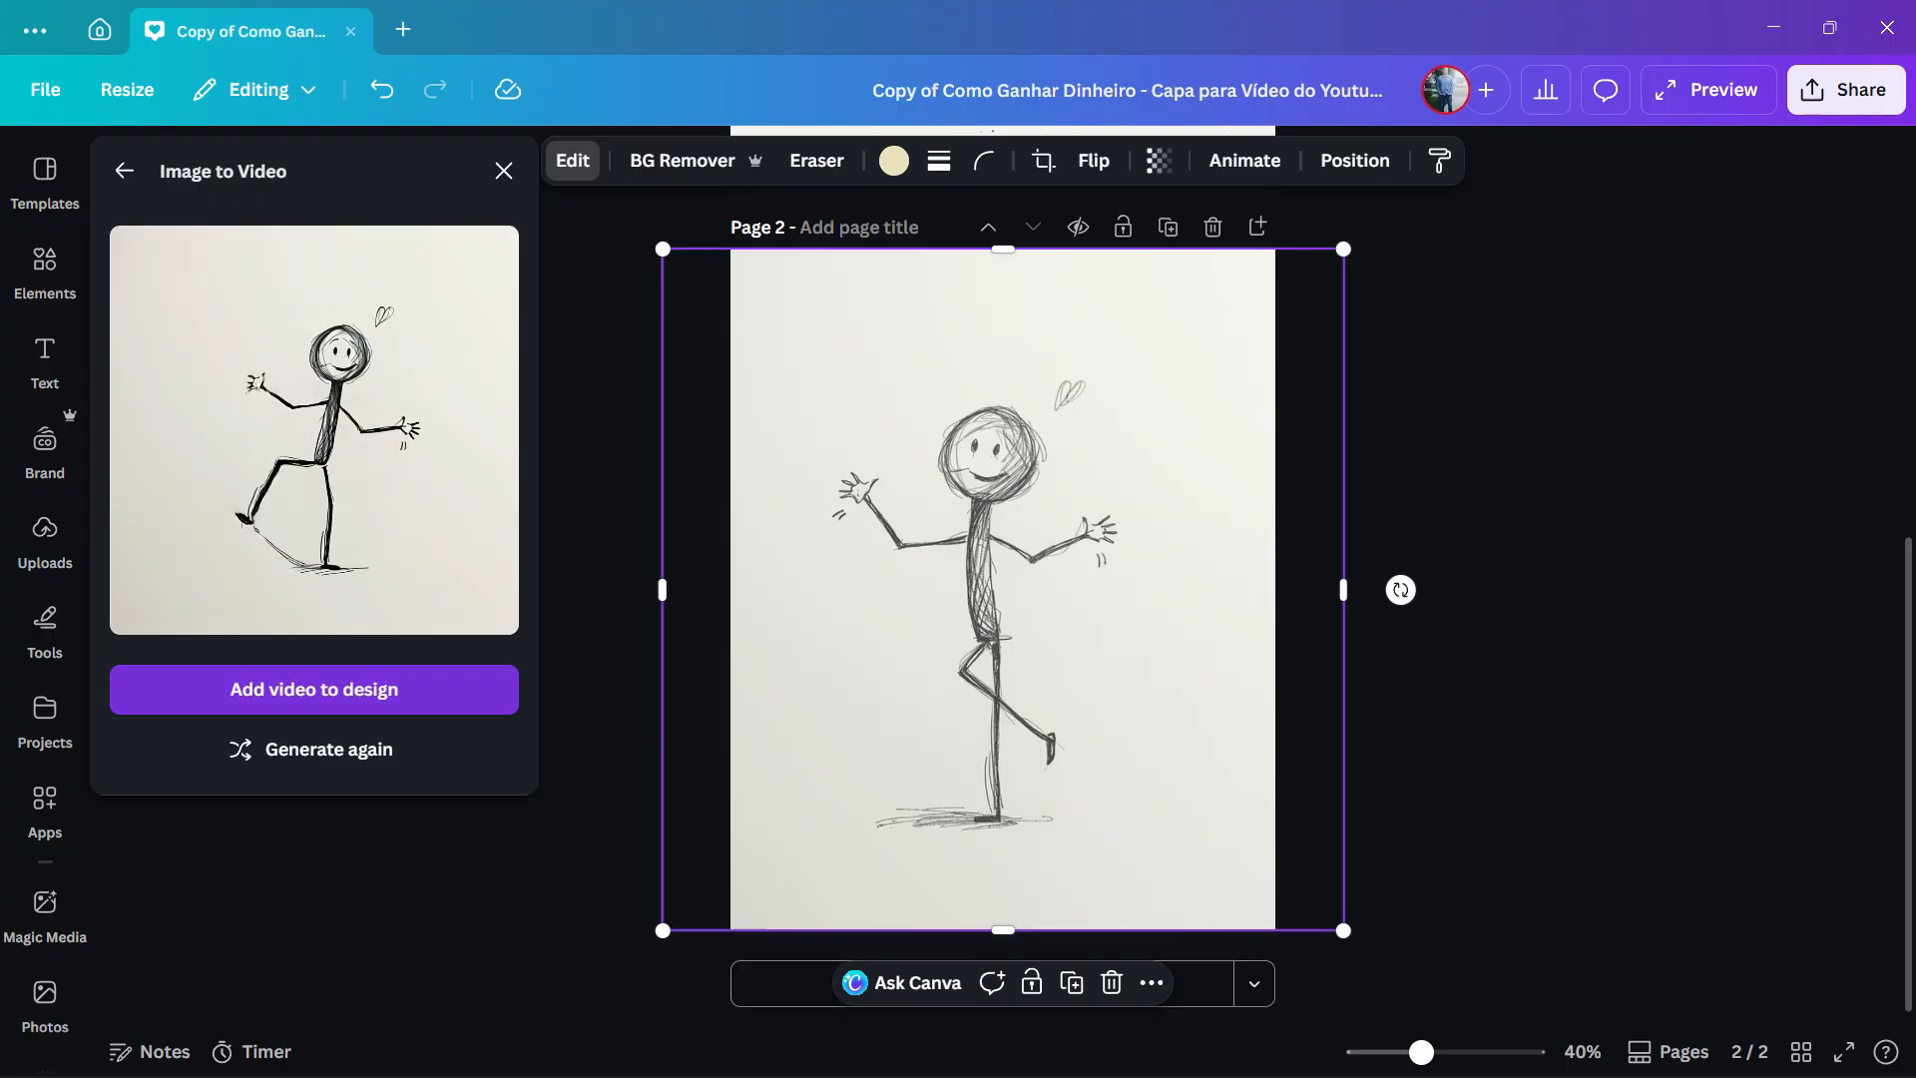
left_click(314, 689)
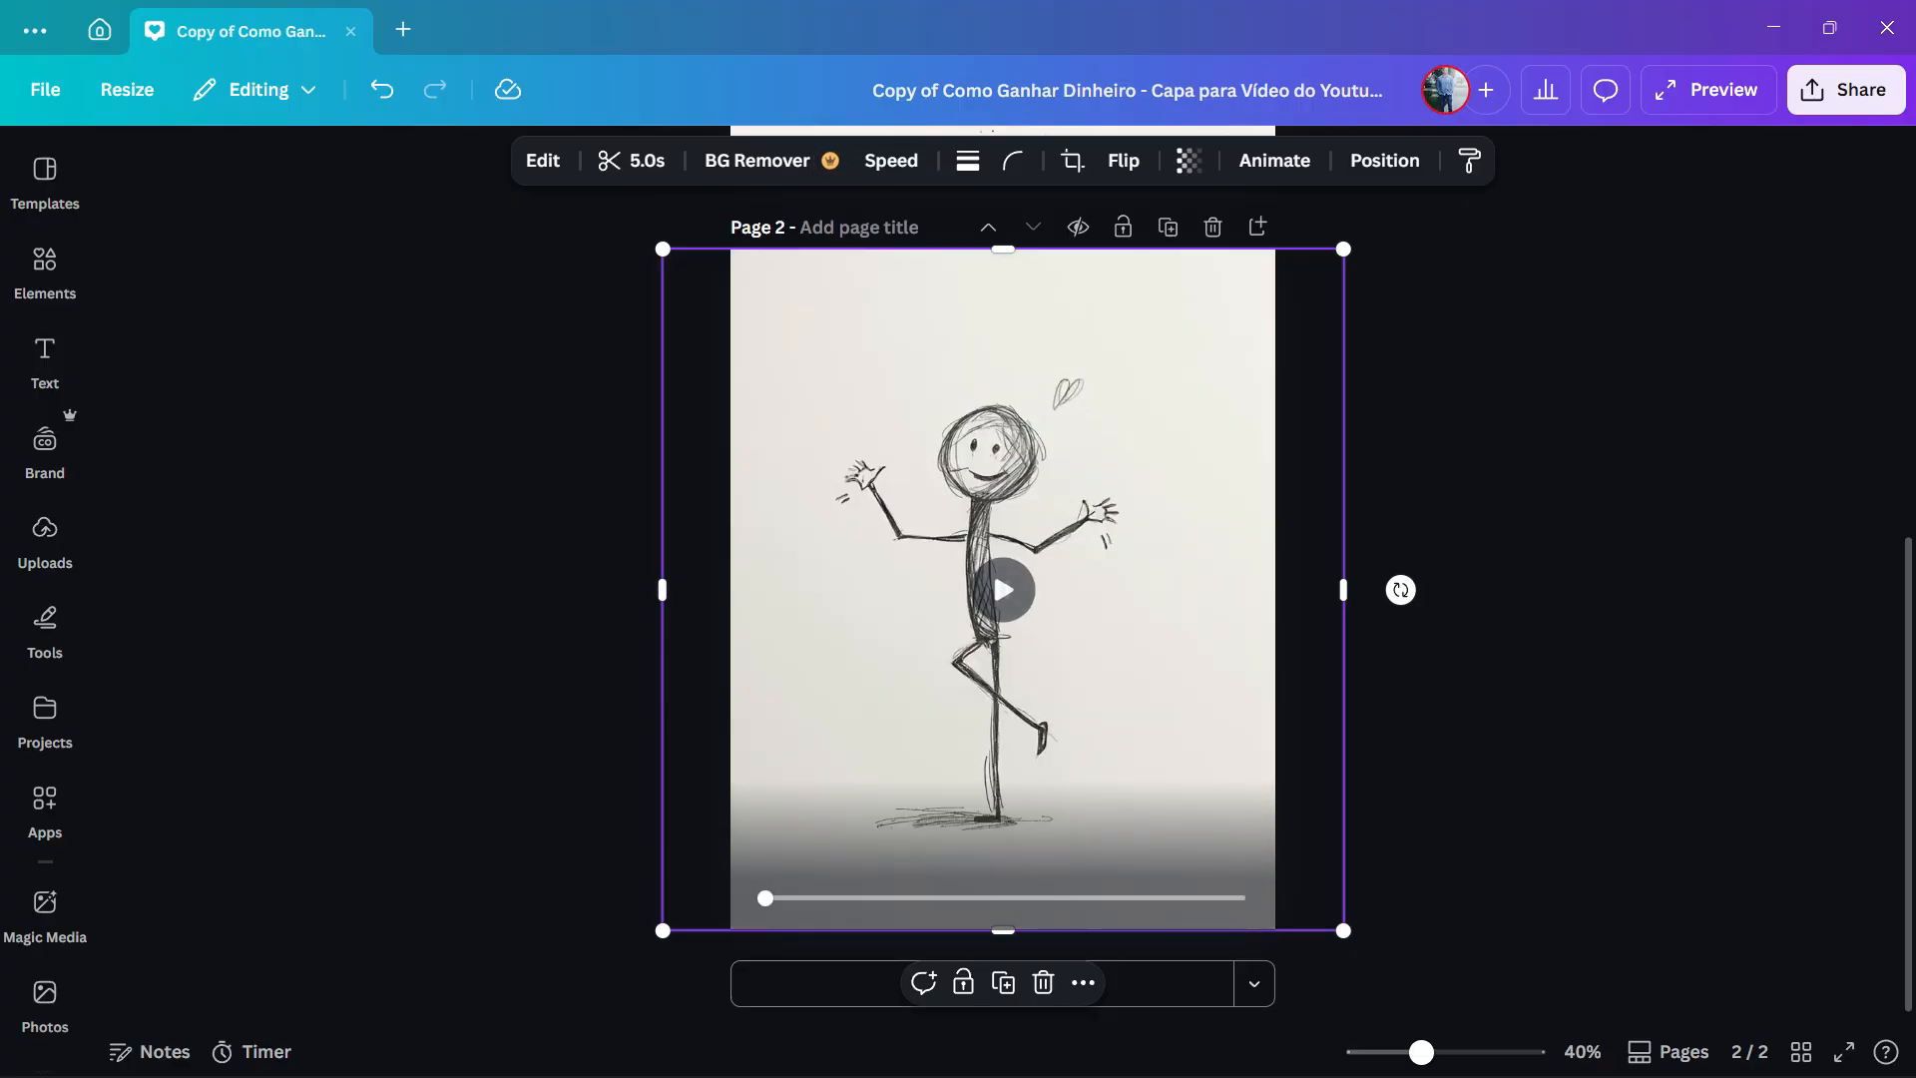
key("Escape")
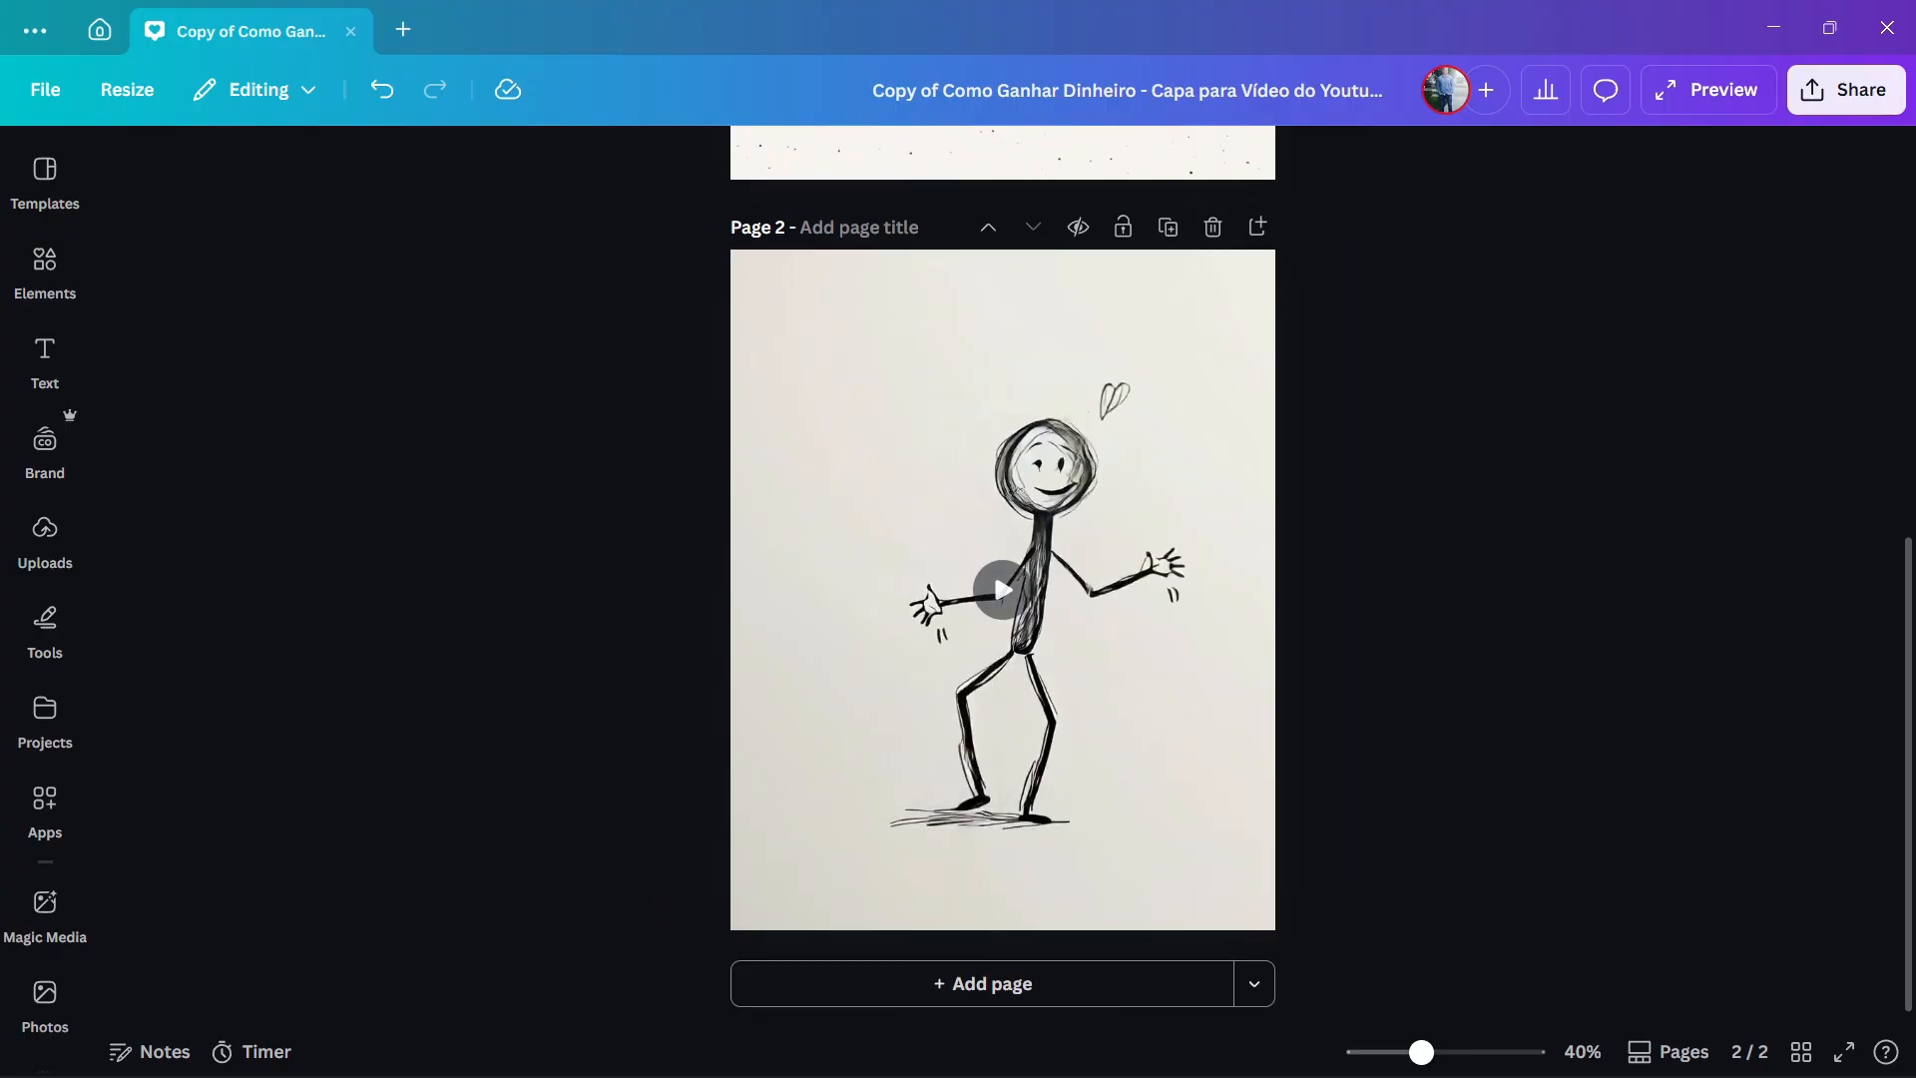